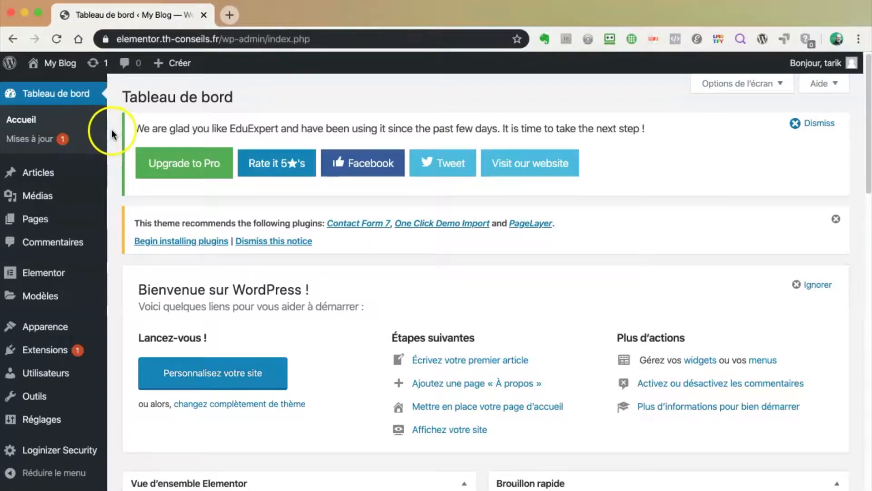
Go to the Mises à jour page and look over its update status
{"action": "left_click", "coordinate": [32, 140]}
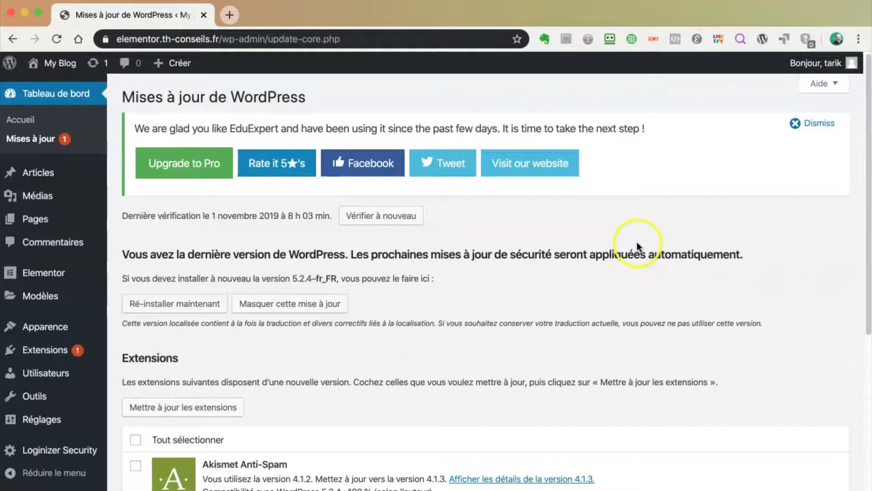
{"action": "left_click_drag", "start_coordinate": [273, 254], "coordinate": [356, 253]}
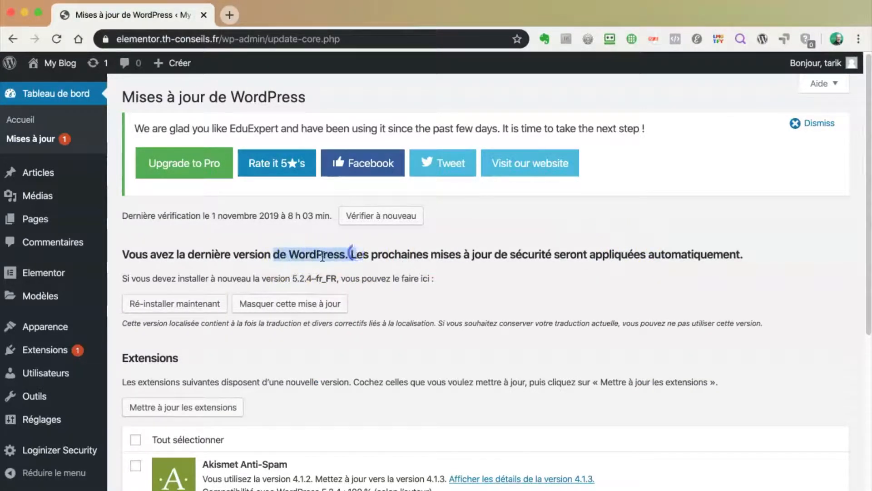
{"action": "left_click", "coordinate": [444, 253]}
{"action": "scroll", "coordinate": [429, 274], "scroll_direction": "down", "scroll_amount": 4}
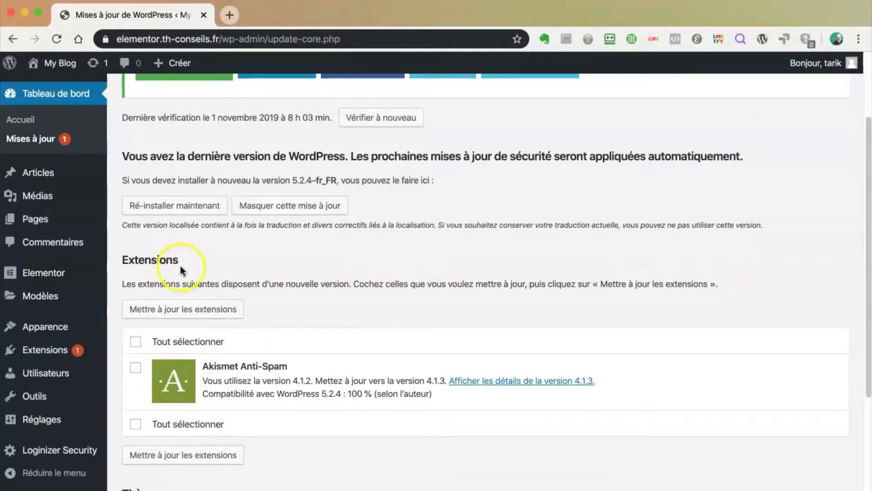
{"action": "scroll", "coordinate": [332, 293], "scroll_direction": "down", "scroll_amount": 5}
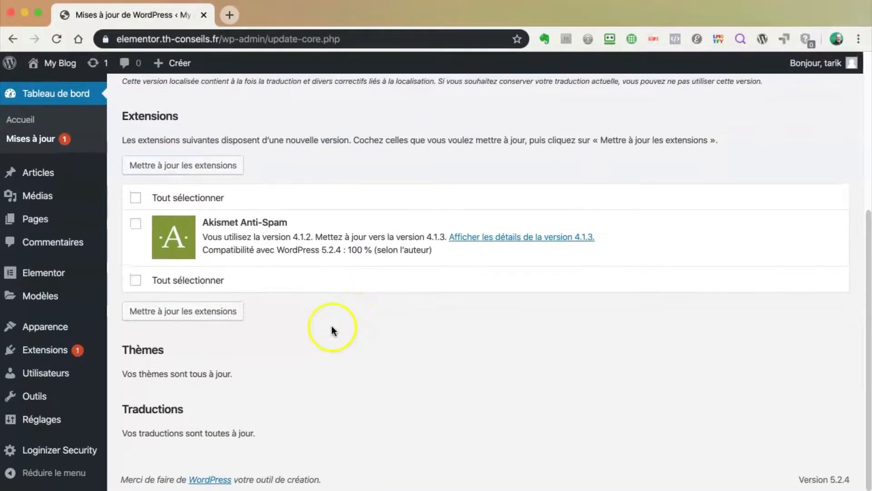
Tick Tout sélectionner under Extensions to select Akismet Anti-Spam 4.1.3 for updating
{"action": "left_click_drag", "start_coordinate": [142, 356], "coordinate": [180, 354]}
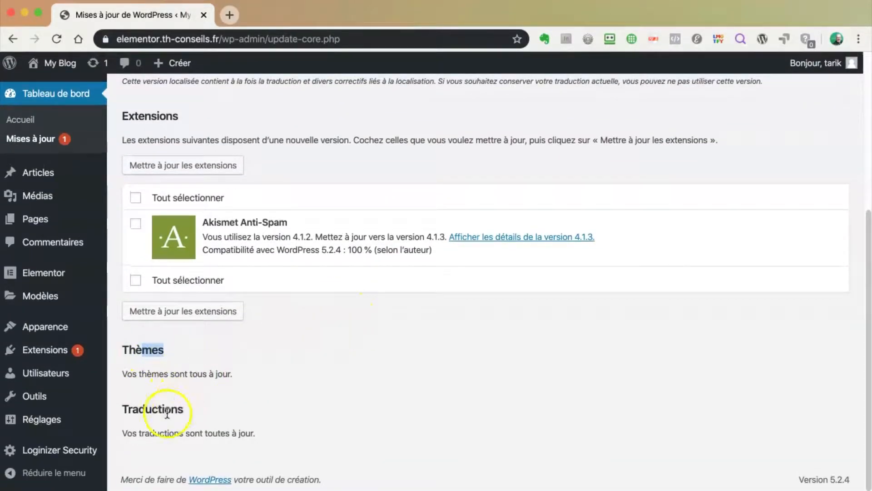
{"action": "left_click_drag", "start_coordinate": [160, 411], "coordinate": [197, 410]}
{"action": "scroll", "coordinate": [350, 374], "scroll_direction": "up", "scroll_amount": 6}
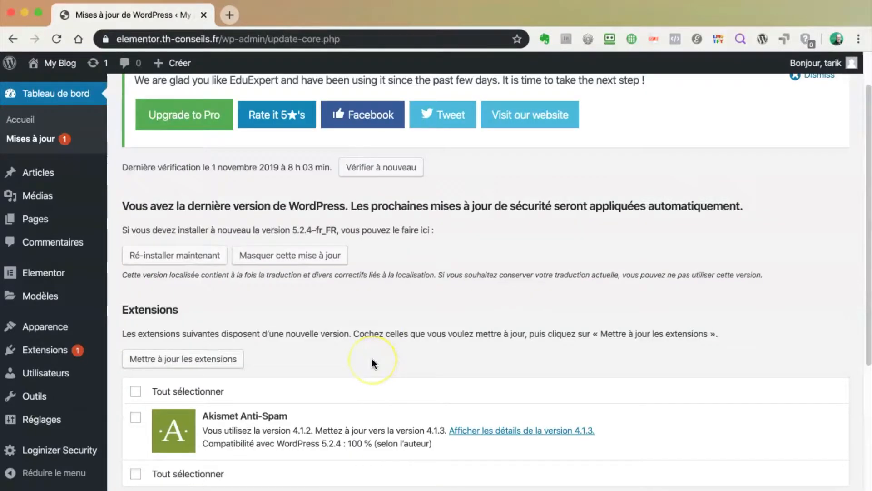
{"action": "scroll", "coordinate": [371, 358], "scroll_direction": "down", "scroll_amount": 5}
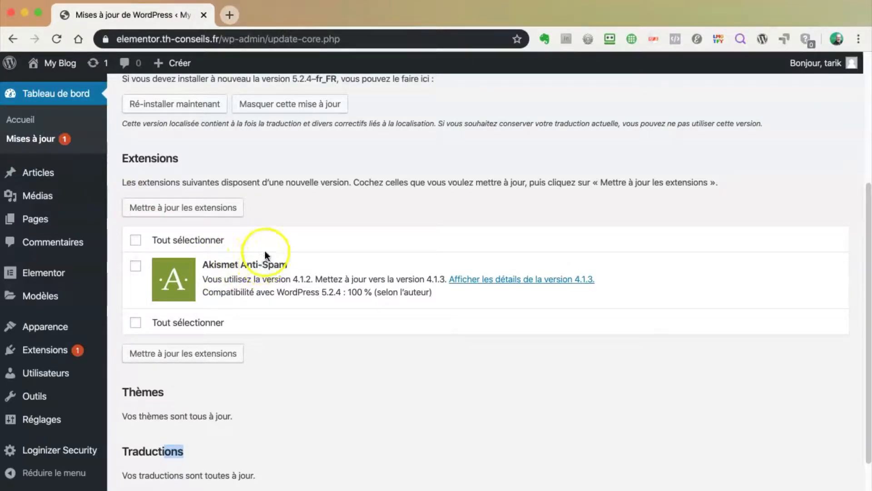
{"action": "left_click", "coordinate": [135, 239]}
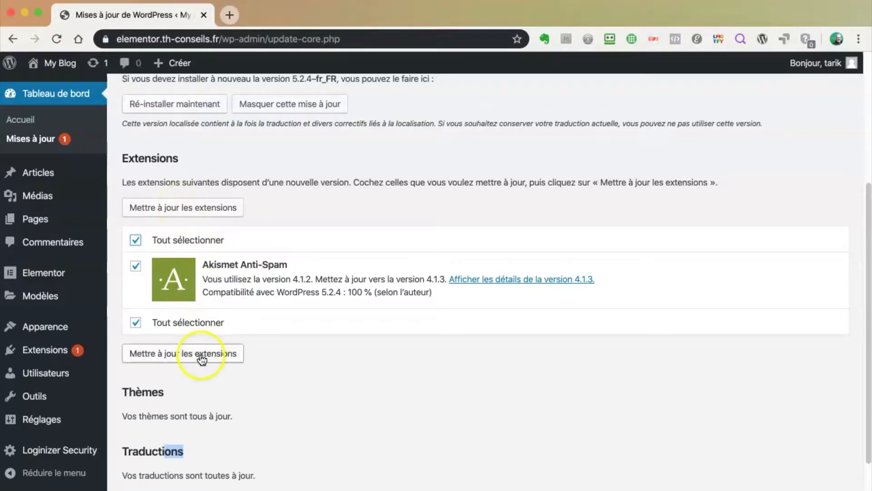
Update Akismet Anti-Spam and return to the Updates page, now reporting everything up to date
{"action": "left_click", "coordinate": [194, 209]}
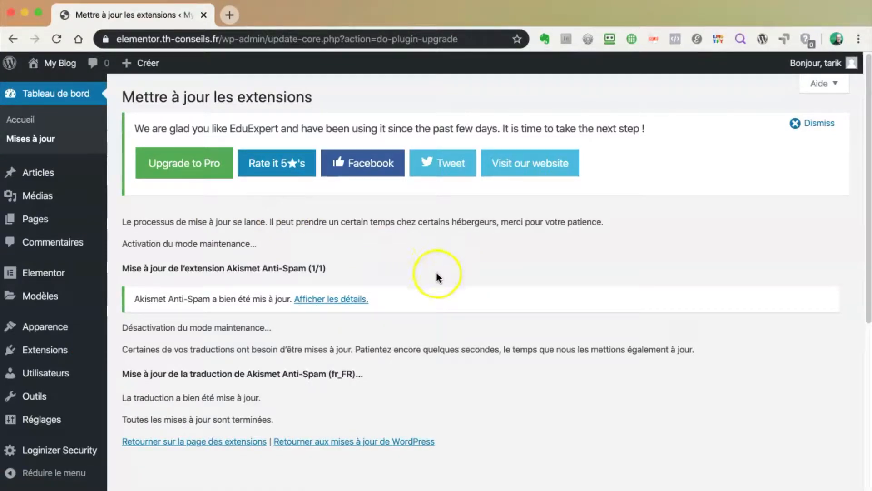
{"action": "left_click", "coordinate": [348, 442]}
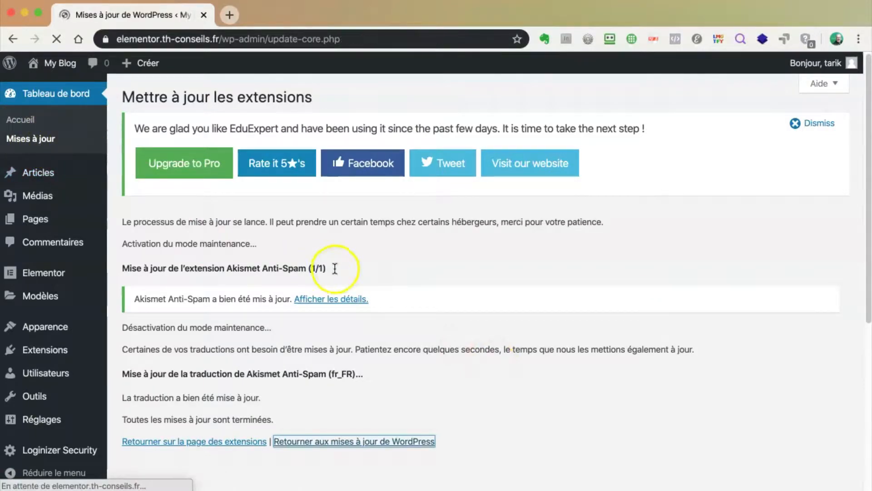
{"action": "scroll", "coordinate": [436, 339], "scroll_direction": "down", "scroll_amount": 3}
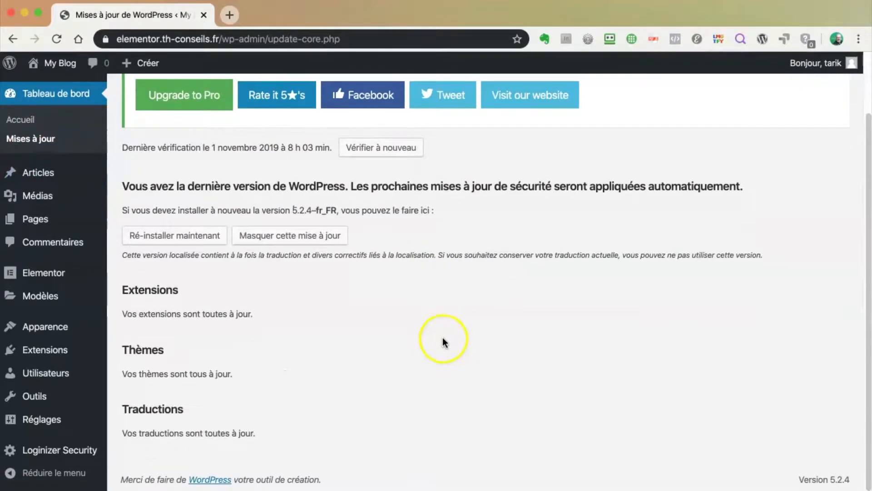
{"action": "scroll", "coordinate": [442, 338], "scroll_direction": "up", "scroll_amount": 3}
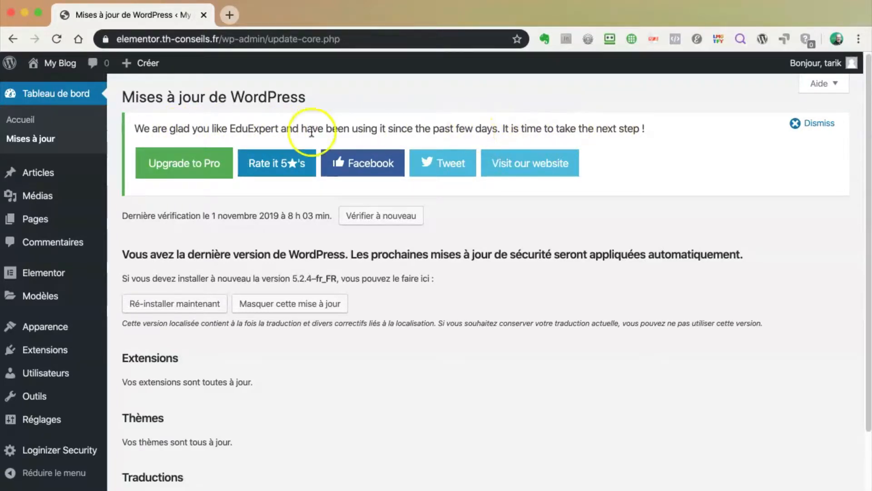
Visit Thèmes, return to the dashboard, and dismiss the EduExpert and plugin-recommendation notices
{"action": "left_click_drag", "start_coordinate": [230, 128], "coordinate": [265, 129]}
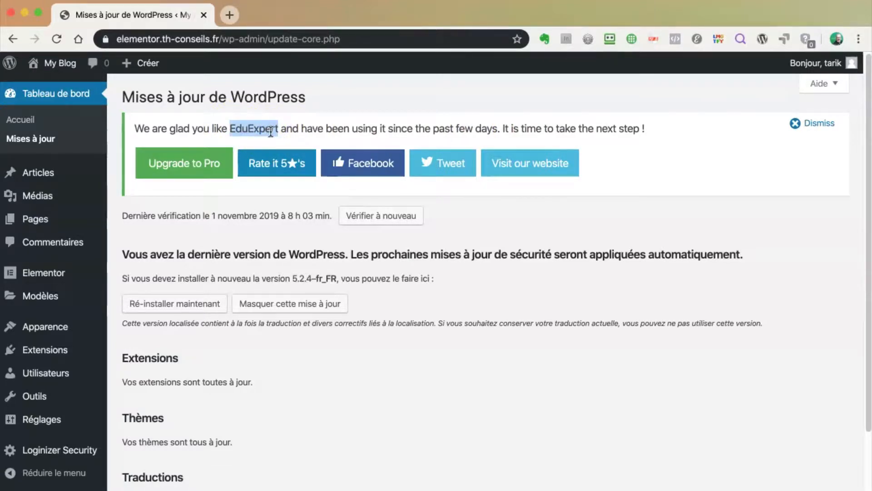
{"action": "mouse_move", "coordinate": [58, 328]}
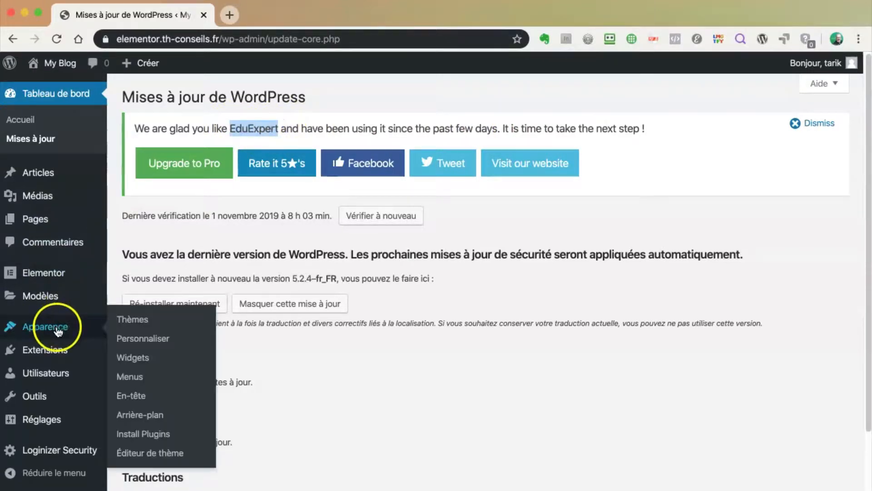
{"action": "left_click", "coordinate": [131, 320]}
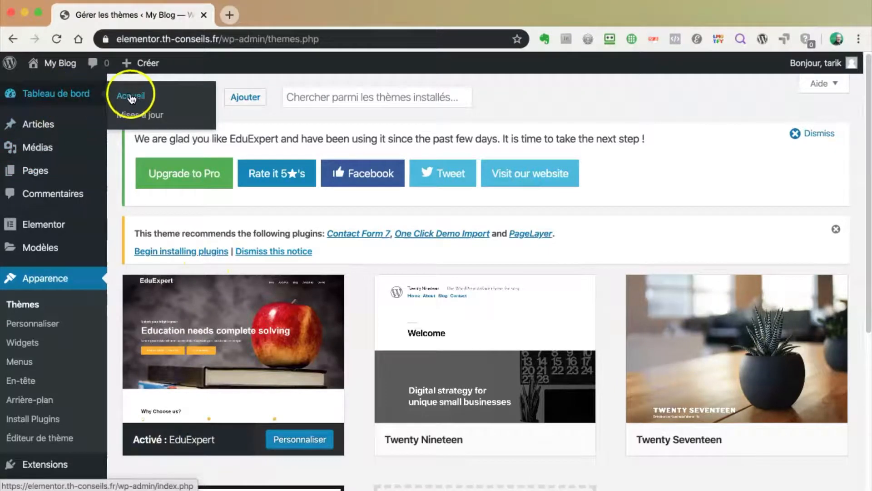
{"action": "left_click", "coordinate": [127, 96]}
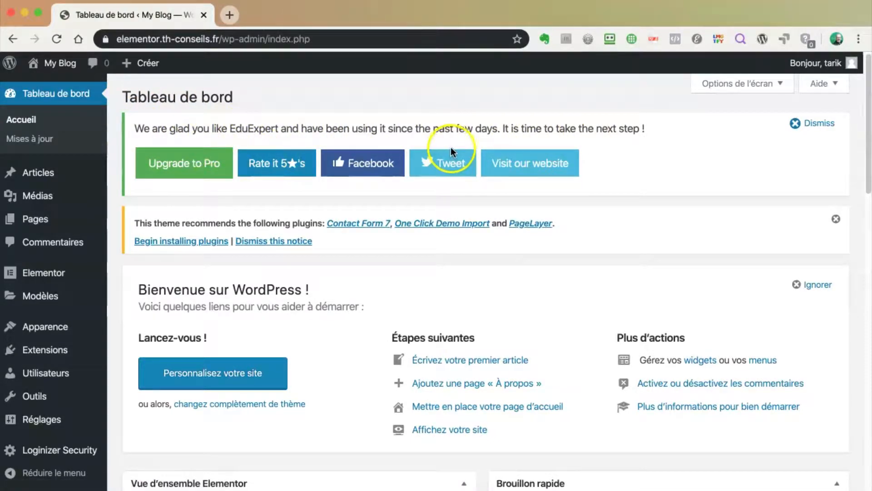
{"action": "left_click", "coordinate": [816, 124]}
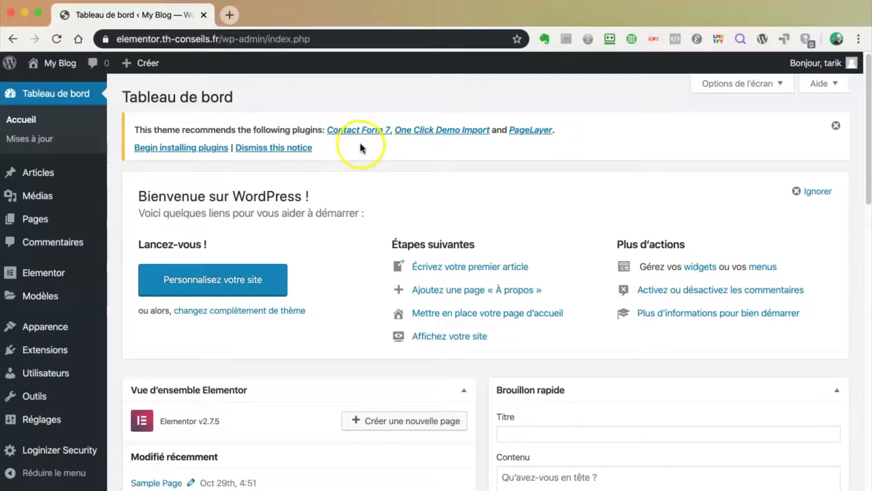
{"action": "left_click", "coordinate": [836, 129]}
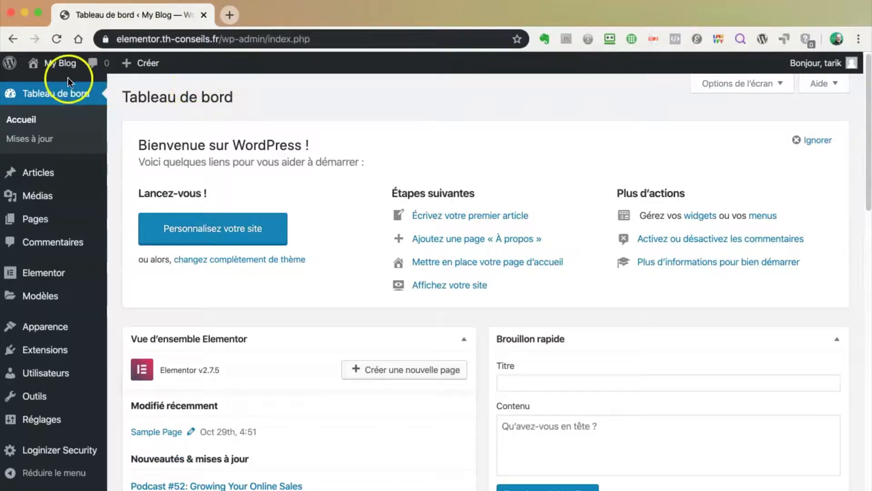
Open the public blog in a new tab, browse the Hello world! post, then return to admin
{"action": "mouse_move", "coordinate": [57, 66]}
{"action": "right_click", "coordinate": [56, 86]}
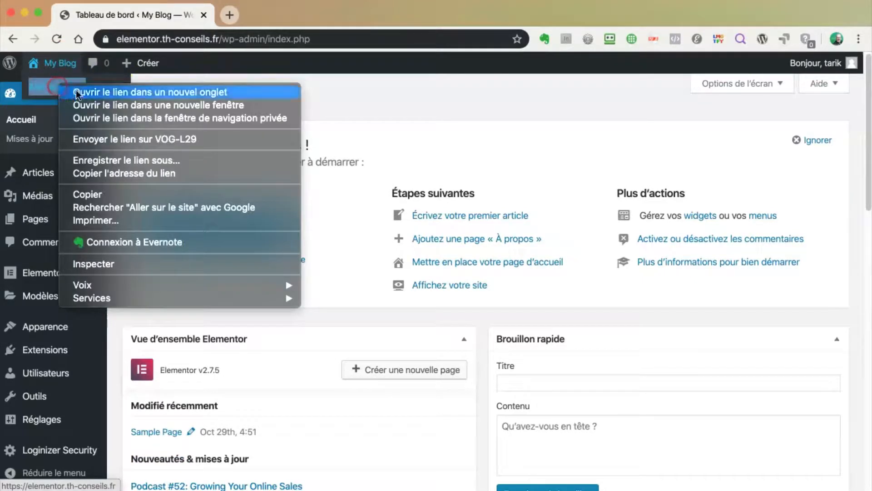
{"action": "left_click", "coordinate": [83, 93]}
{"action": "left_click", "coordinate": [253, 15]}
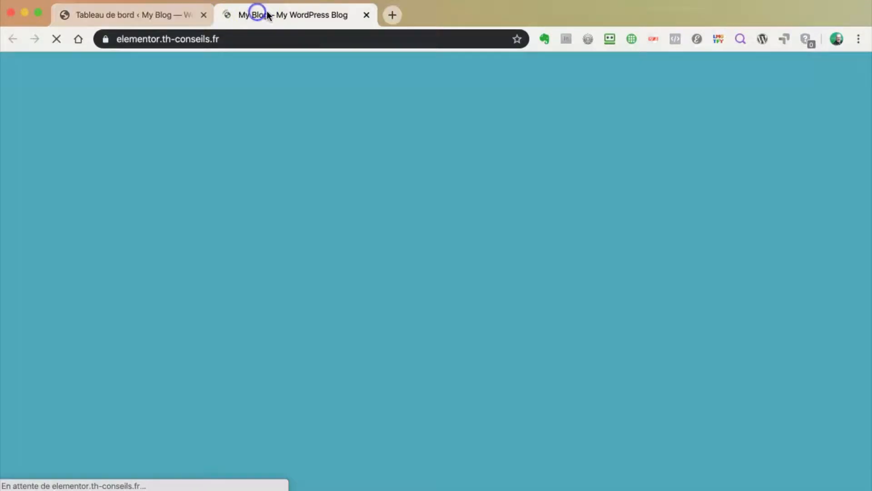
{"action": "scroll", "coordinate": [465, 244], "scroll_direction": "down", "scroll_amount": 10}
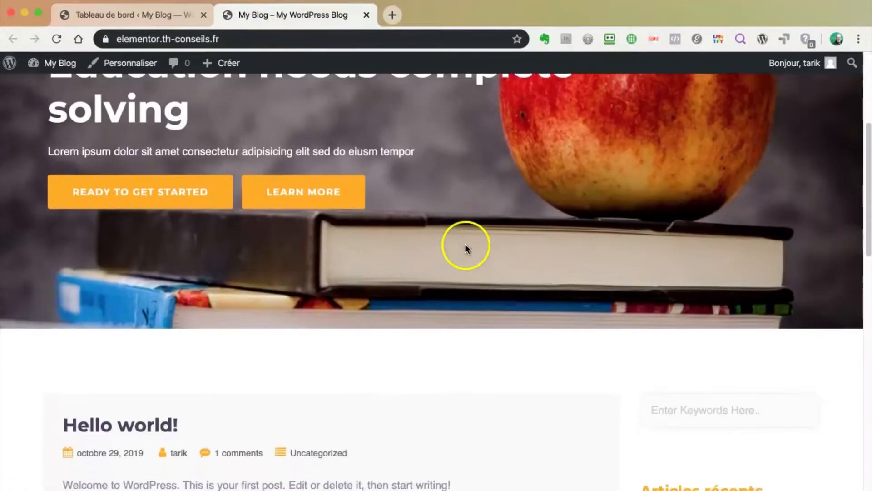
{"action": "scroll", "coordinate": [465, 244], "scroll_direction": "down", "scroll_amount": 10}
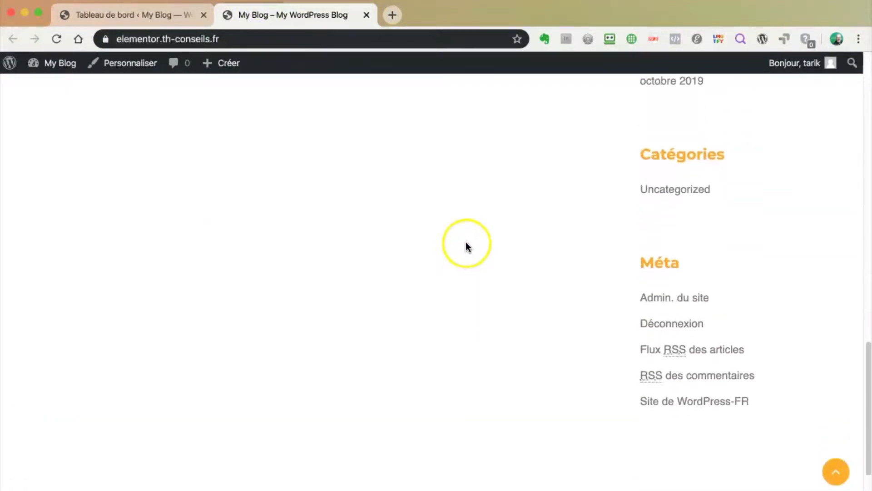
{"action": "scroll", "coordinate": [465, 241], "scroll_direction": "up", "scroll_amount": 20}
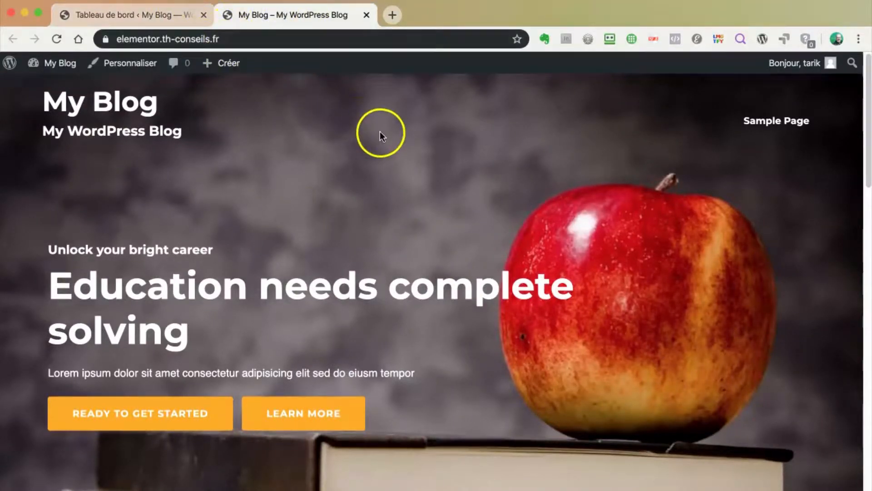
{"action": "scroll", "coordinate": [375, 131], "scroll_direction": "down", "scroll_amount": 5}
{"action": "scroll", "coordinate": [374, 130], "scroll_direction": "down", "scroll_amount": 8}
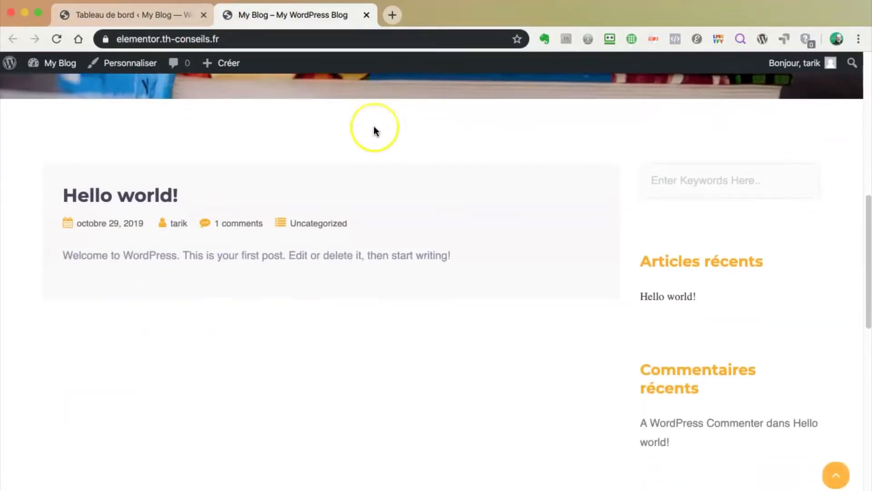
{"action": "scroll", "coordinate": [373, 127], "scroll_direction": "up", "scroll_amount": 6}
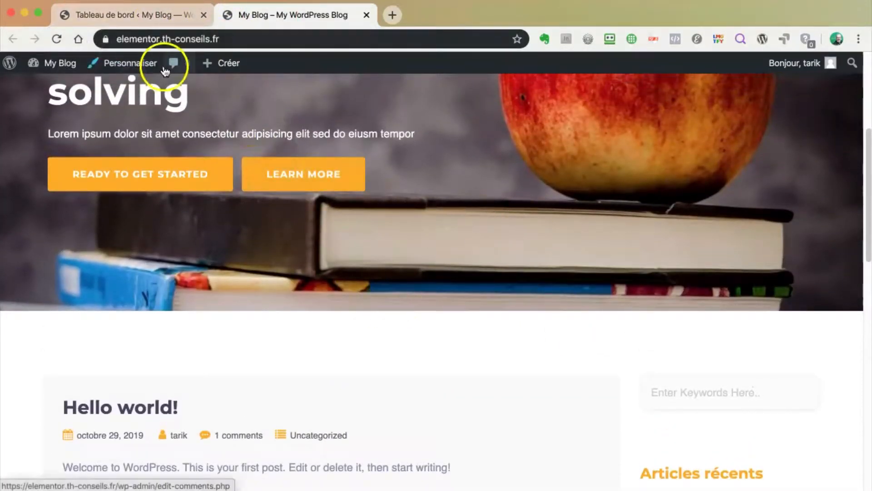
{"action": "left_click", "coordinate": [119, 14]}
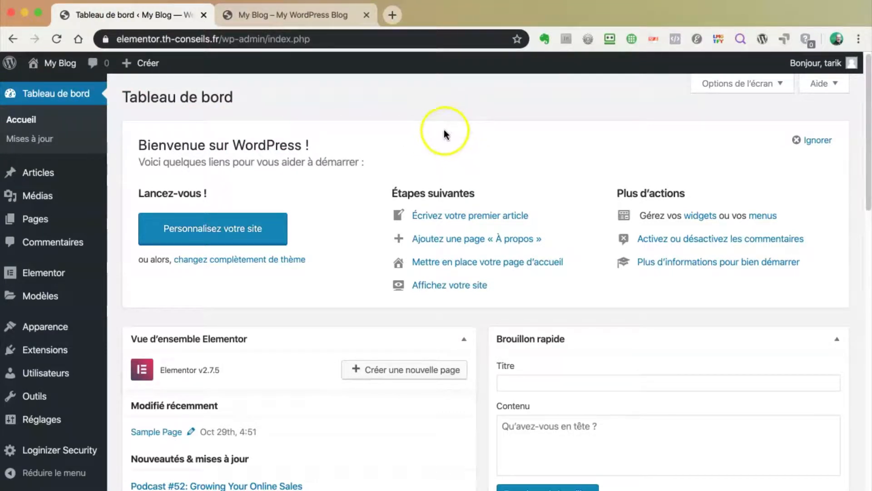
Review the list of installed plugins
{"action": "left_click", "coordinate": [42, 350]}
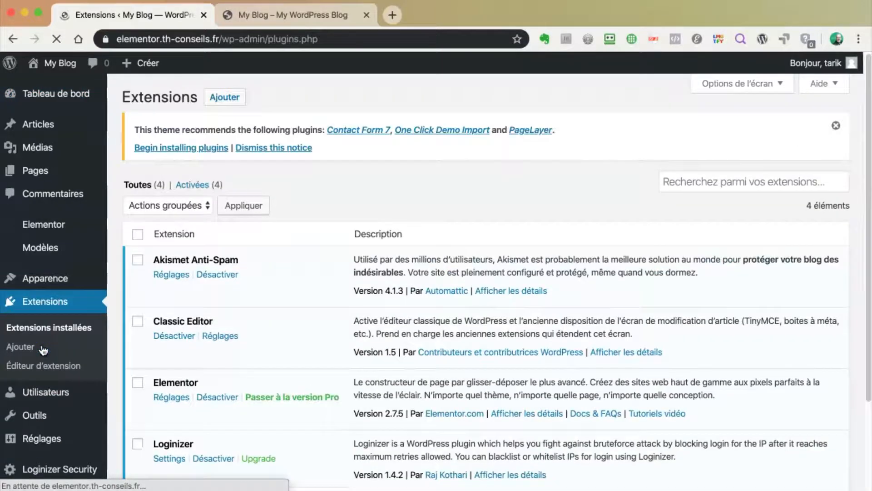
{"action": "scroll", "coordinate": [346, 290], "scroll_direction": "down", "scroll_amount": 3}
{"action": "scroll", "coordinate": [345, 291], "scroll_direction": "up", "scroll_amount": 2}
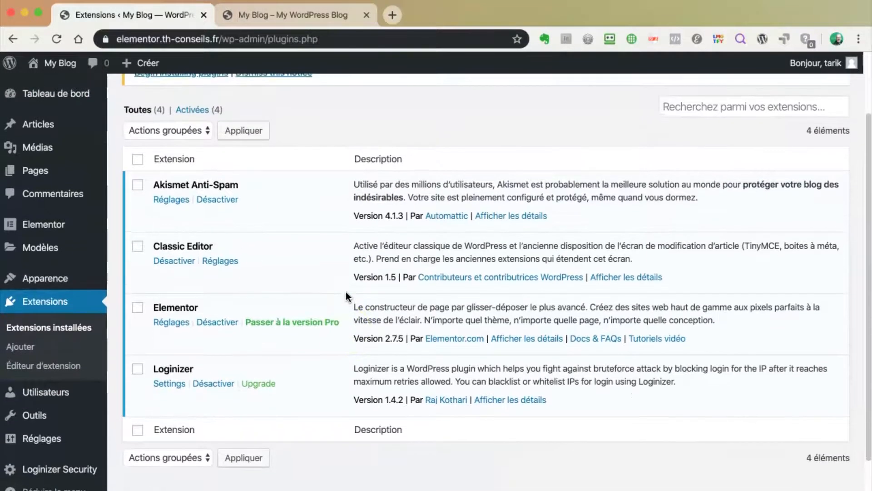
{"action": "left_click", "coordinate": [287, 223]}
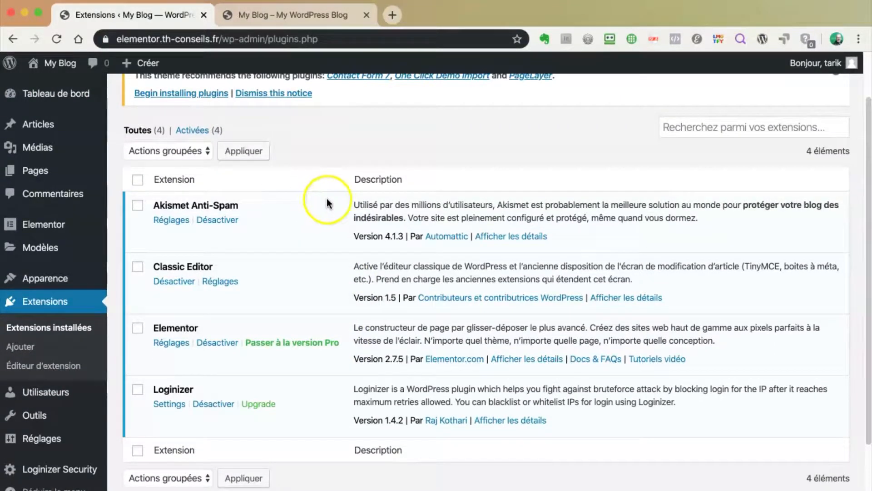
{"action": "scroll", "coordinate": [330, 198], "scroll_direction": "up", "scroll_amount": 1}
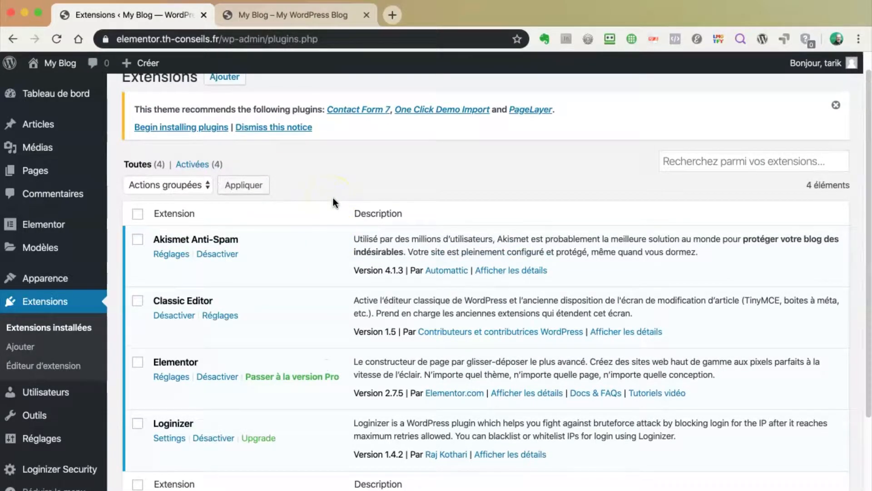
{"action": "scroll", "coordinate": [333, 198], "scroll_direction": "up", "scroll_amount": 1}
Search Add Plugins for 'woocommerce', then install and activate WooCommerce
{"action": "left_click", "coordinate": [225, 99]}
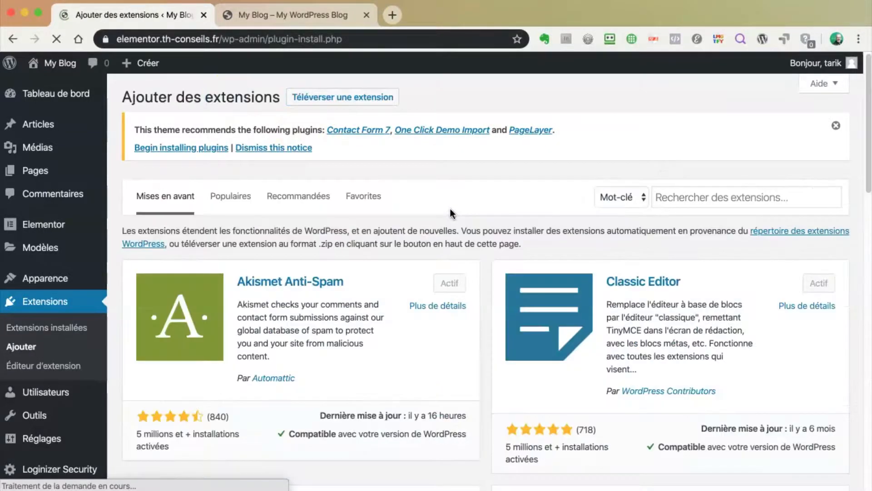
{"action": "left_click", "coordinate": [715, 196]}
{"action": "type", "text": "w"}
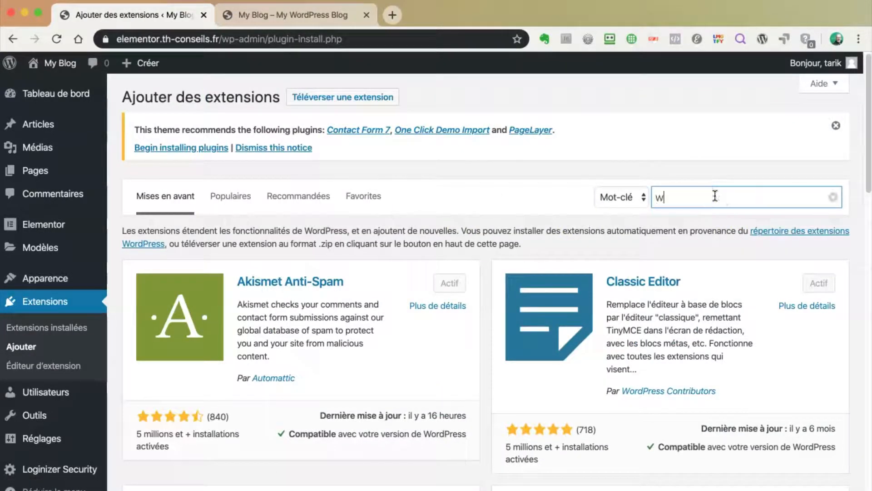
{"action": "type", "text": "oocommerc"}
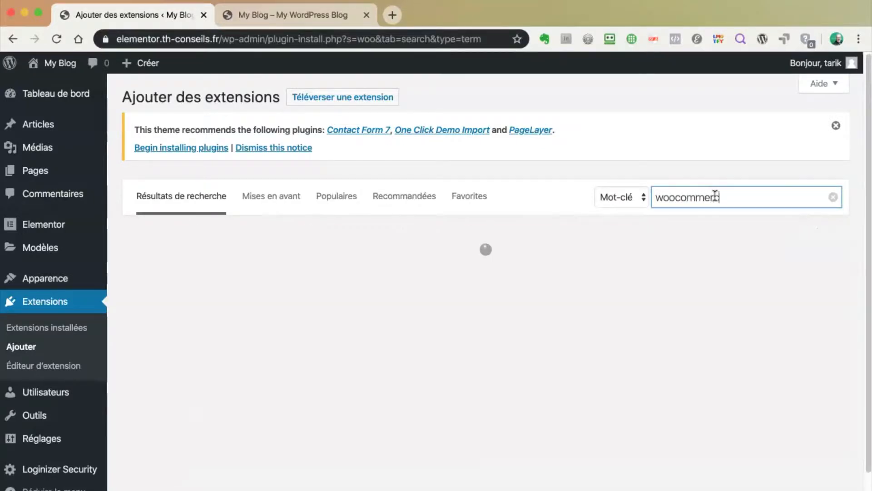
{"action": "type", "text": "e"}
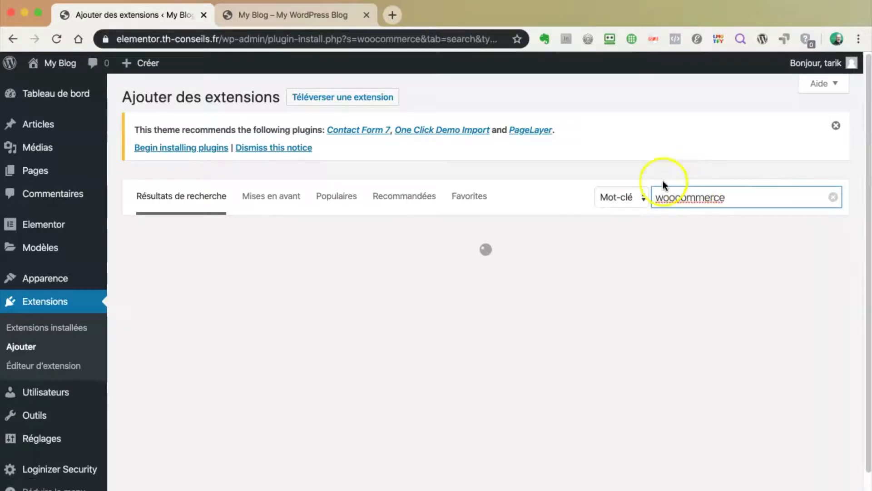
{"action": "scroll", "coordinate": [857, 213], "scroll_direction": "down", "scroll_amount": 2}
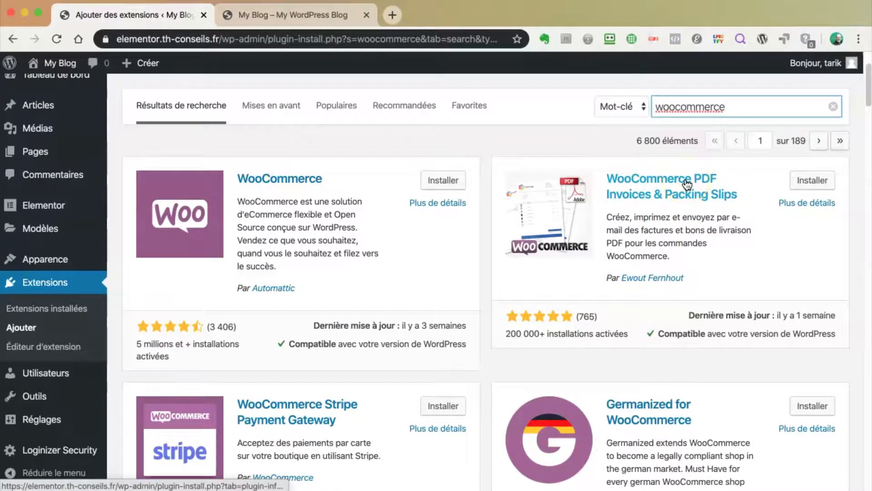
{"action": "left_click", "coordinate": [353, 162]}
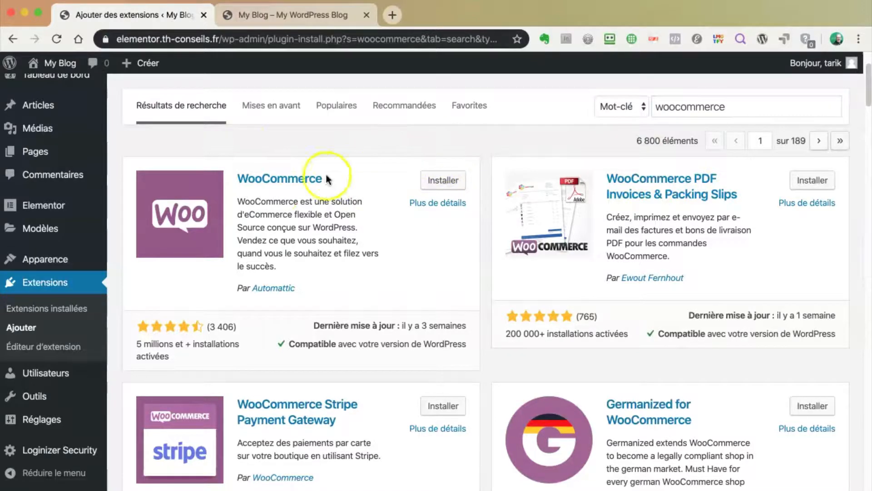
{"action": "left_click", "coordinate": [443, 182]}
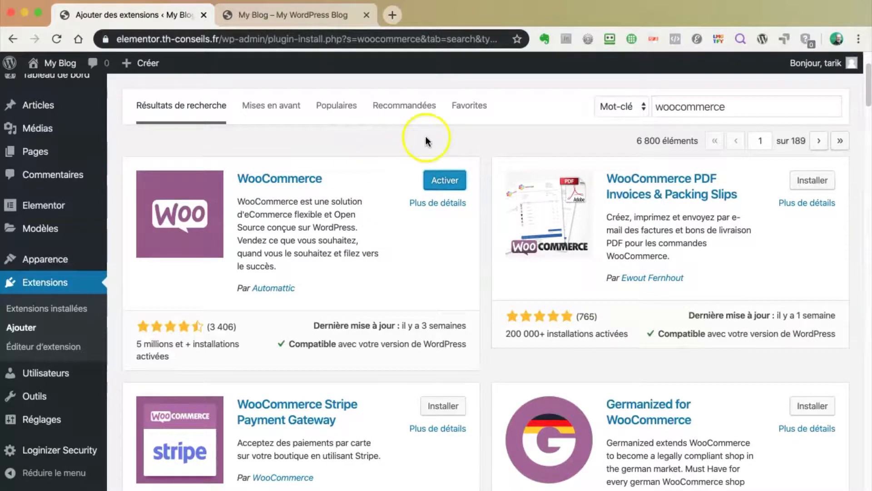
{"action": "left_click", "coordinate": [447, 182]}
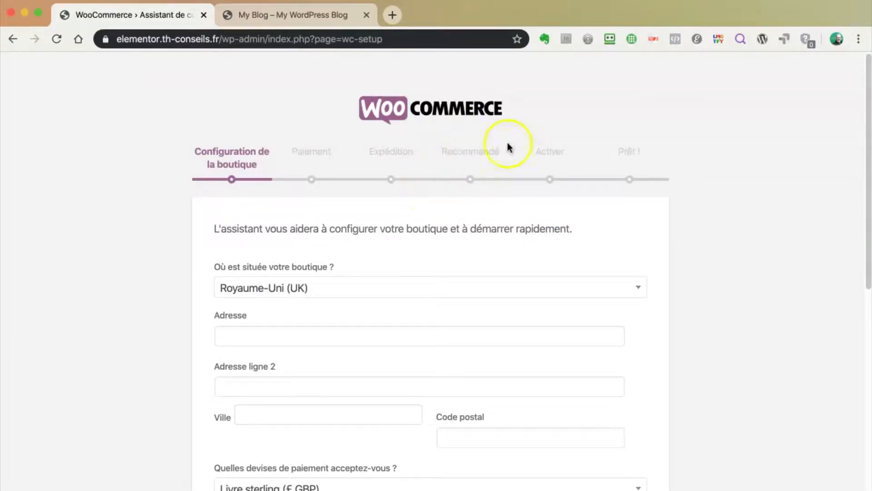
Choose France as the store country in the setup wizard
{"action": "scroll", "coordinate": [547, 235], "scroll_direction": "down", "scroll_amount": 3}
{"action": "scroll", "coordinate": [546, 233], "scroll_direction": "up", "scroll_amount": 3}
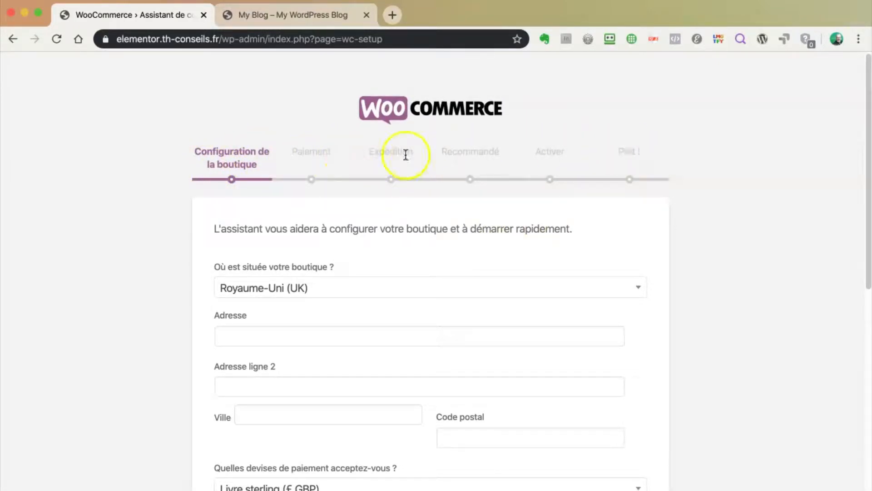
{"action": "scroll", "coordinate": [476, 248], "scroll_direction": "down", "scroll_amount": 5}
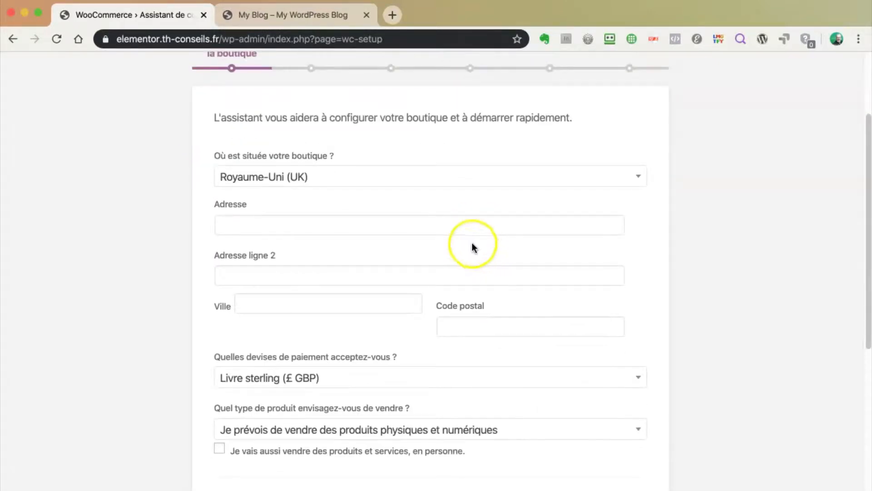
{"action": "scroll", "coordinate": [471, 242], "scroll_direction": "up", "scroll_amount": 5}
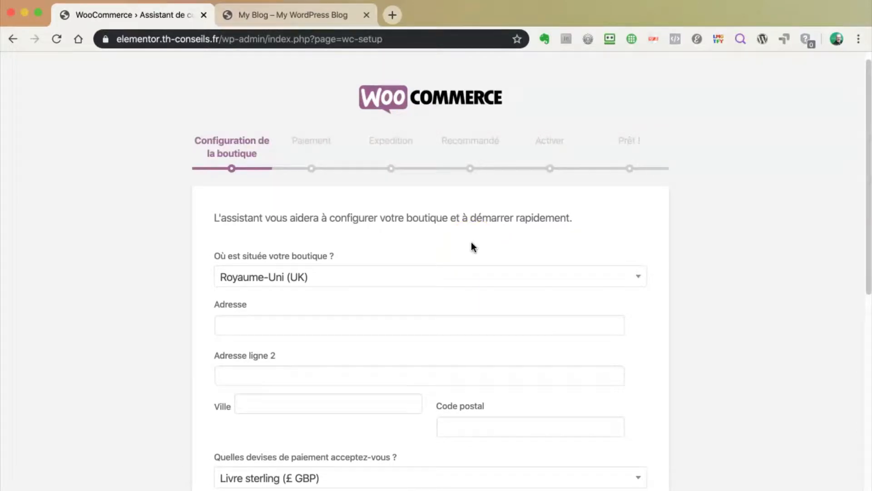
{"action": "left_click", "coordinate": [438, 277]}
{"action": "left_click", "coordinate": [386, 296]}
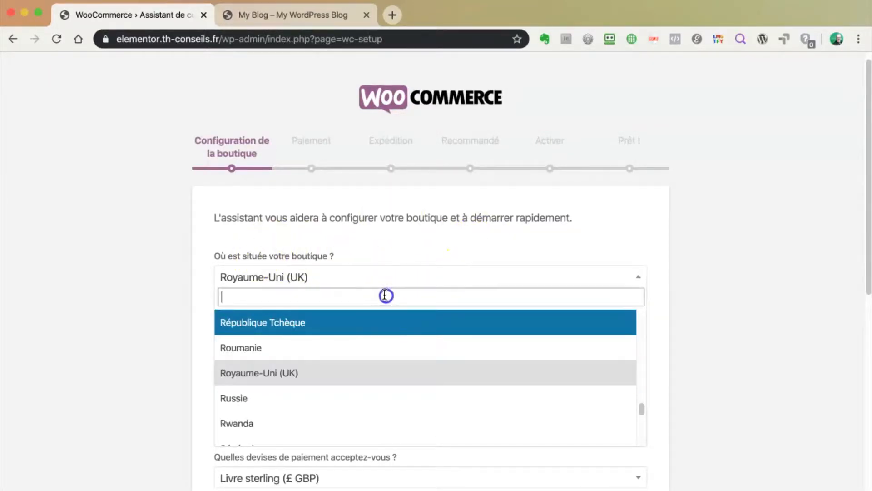
{"action": "type", "text": "fr"}
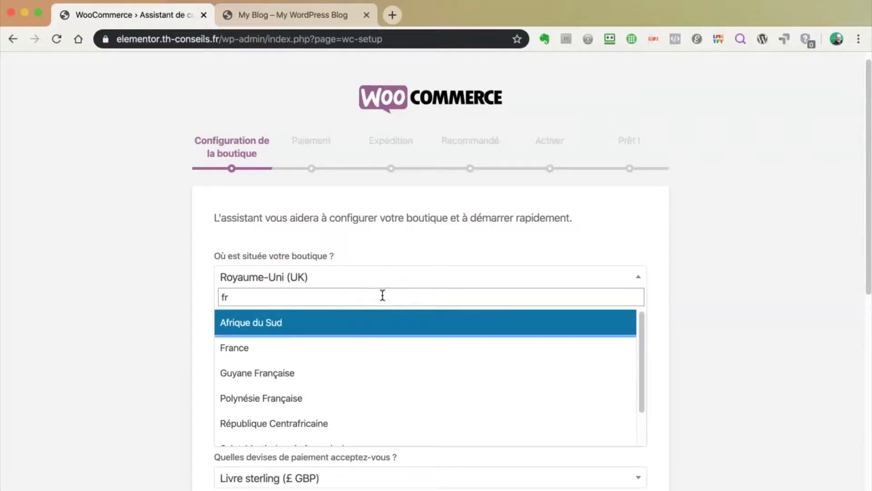
{"action": "left_click", "coordinate": [307, 348]}
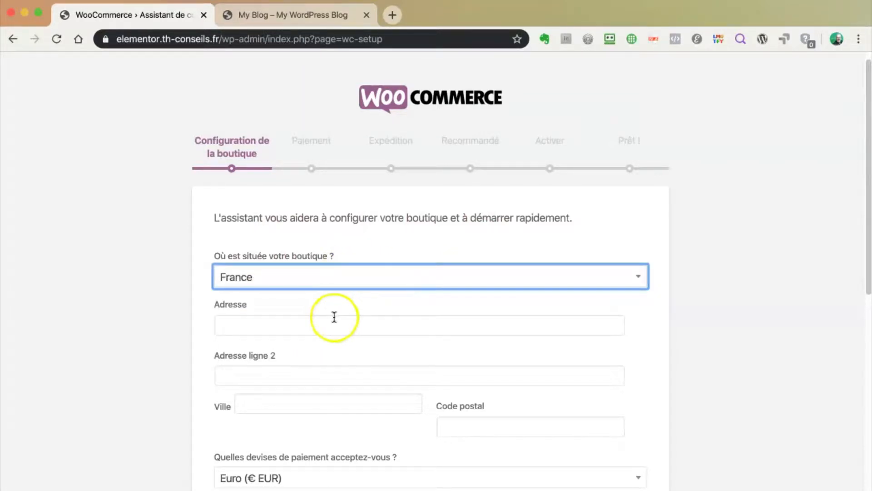
Enter the store's street address, city and postal code
{"action": "left_click", "coordinate": [334, 317]}
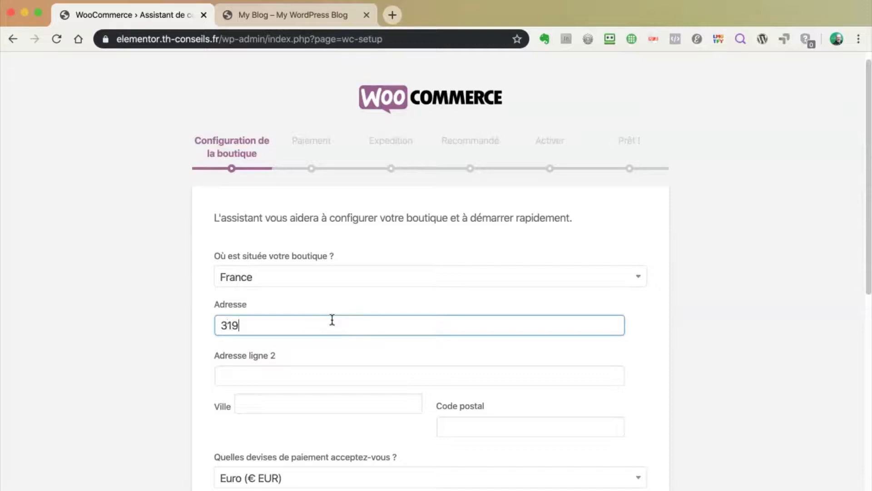
{"action": "left_click", "coordinate": [290, 403]}
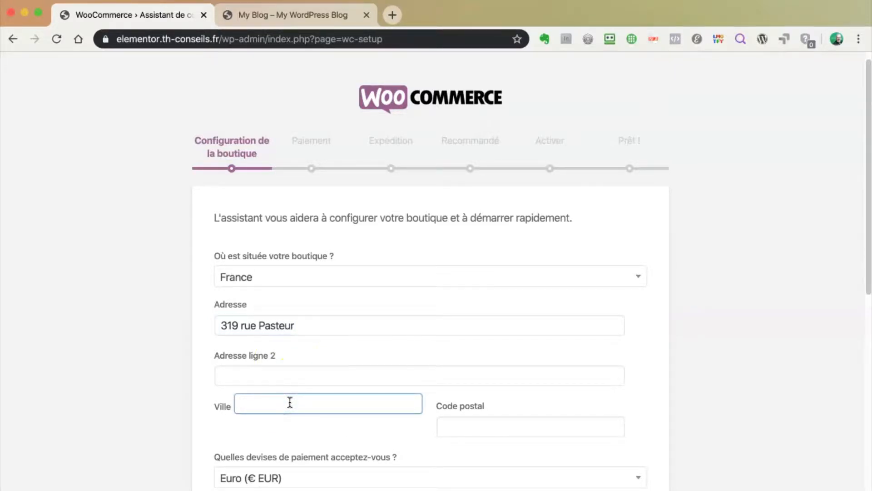
{"action": "type", "text": "Bordeaux"}
{"action": "left_click", "coordinate": [481, 426]}
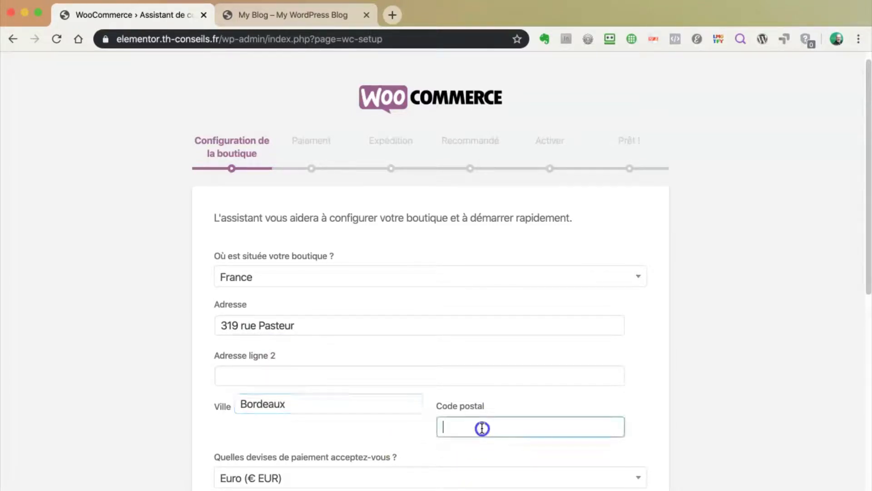
{"action": "type", "text": "33200"}
Keep physical and digital products, untick usage tracking, and submit the store details
{"action": "scroll", "coordinate": [686, 412], "scroll_direction": "down", "scroll_amount": 5}
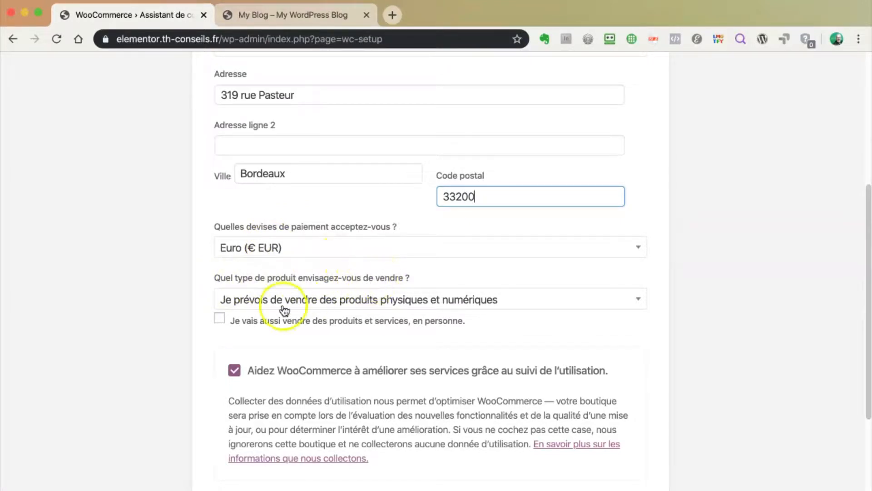
{"action": "left_click", "coordinate": [642, 298]}
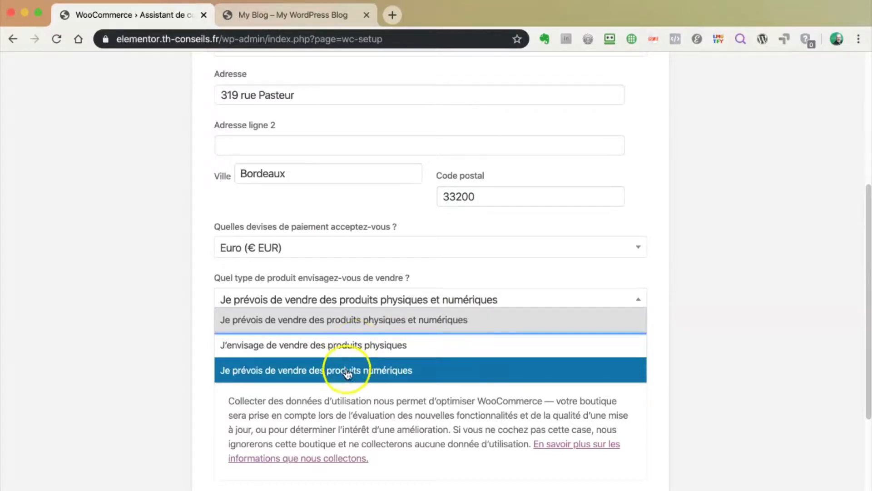
{"action": "left_click", "coordinate": [339, 319]}
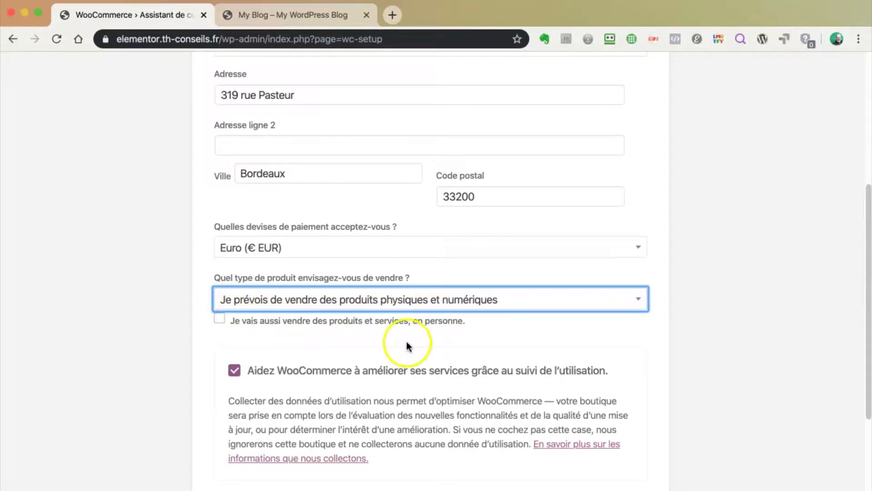
{"action": "scroll", "coordinate": [402, 347], "scroll_direction": "down", "scroll_amount": 3}
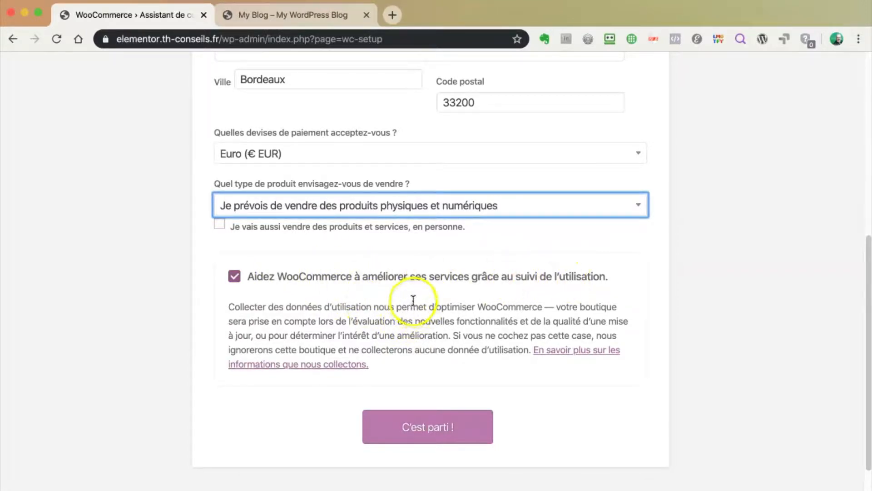
{"action": "left_click", "coordinate": [234, 277]}
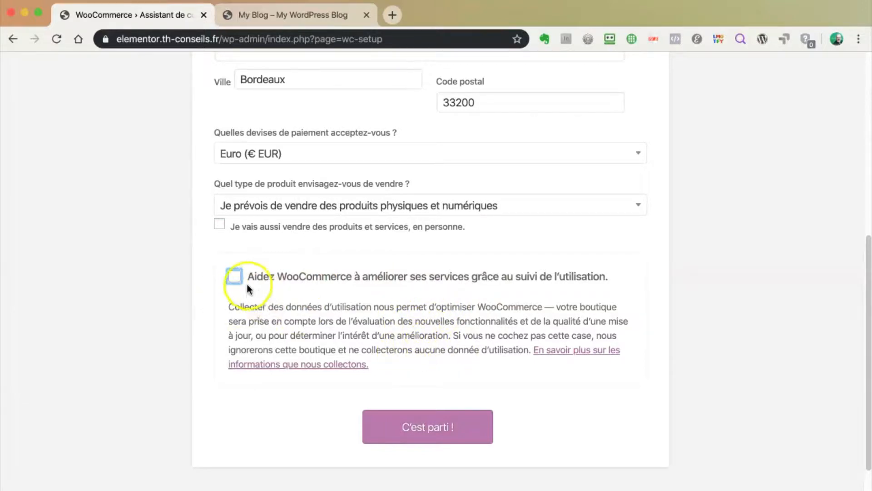
{"action": "left_click", "coordinate": [428, 427]}
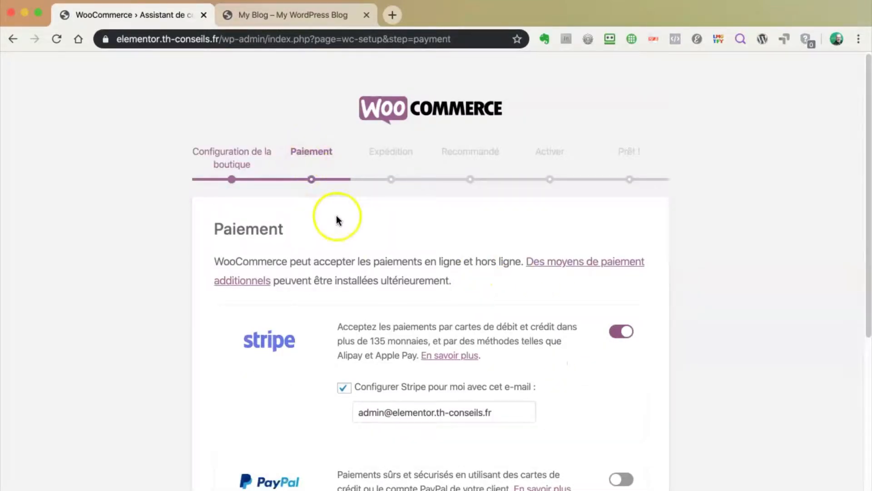
Switch on the PayPal toggle, leaving Stripe enabled
{"action": "scroll", "coordinate": [532, 317], "scroll_direction": "down", "scroll_amount": 3}
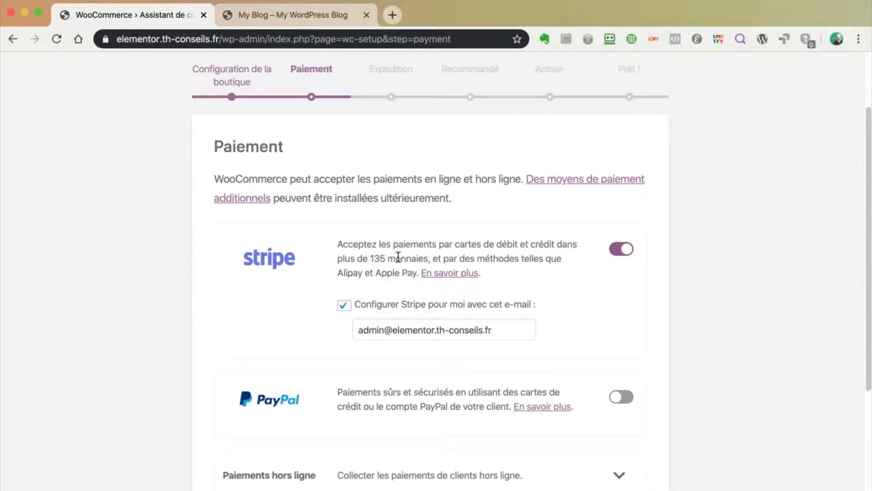
{"action": "scroll", "coordinate": [398, 258], "scroll_direction": "down", "scroll_amount": 3}
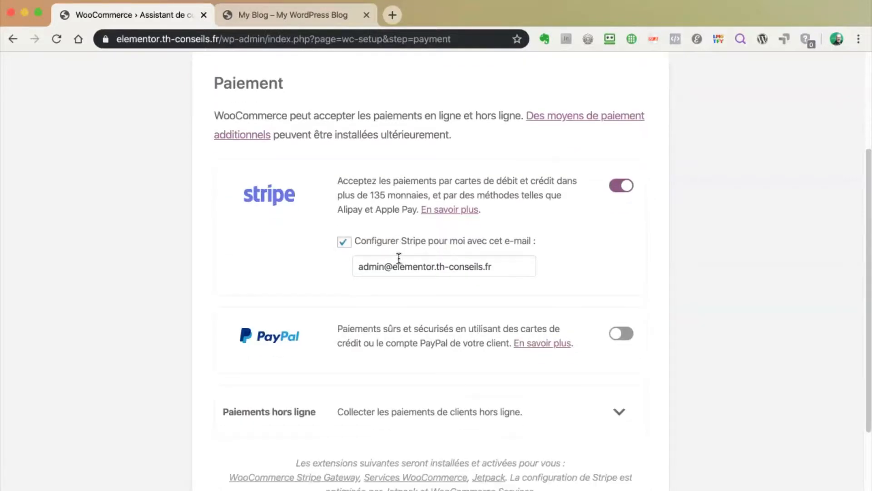
{"action": "left_click", "coordinate": [617, 325]}
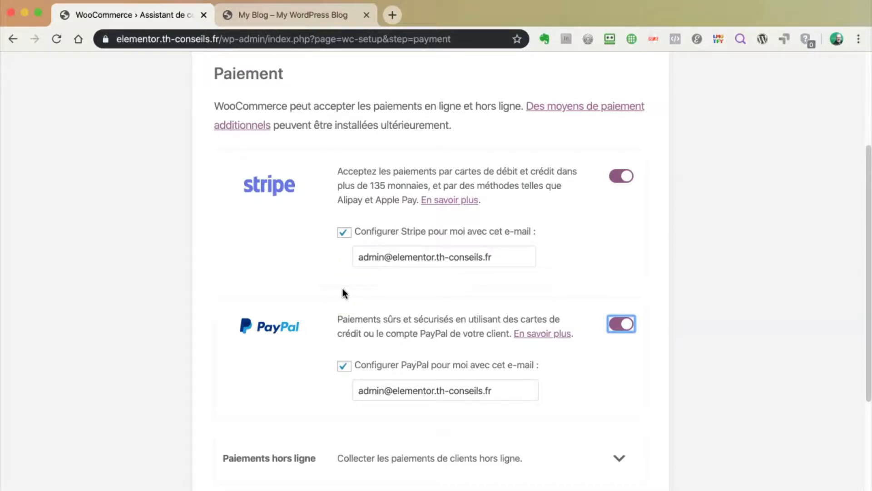
Check the Stripe and PayPal contact e-mail fields, then expand Paiements hors ligne
{"action": "scroll", "coordinate": [342, 288], "scroll_direction": "down", "scroll_amount": 3}
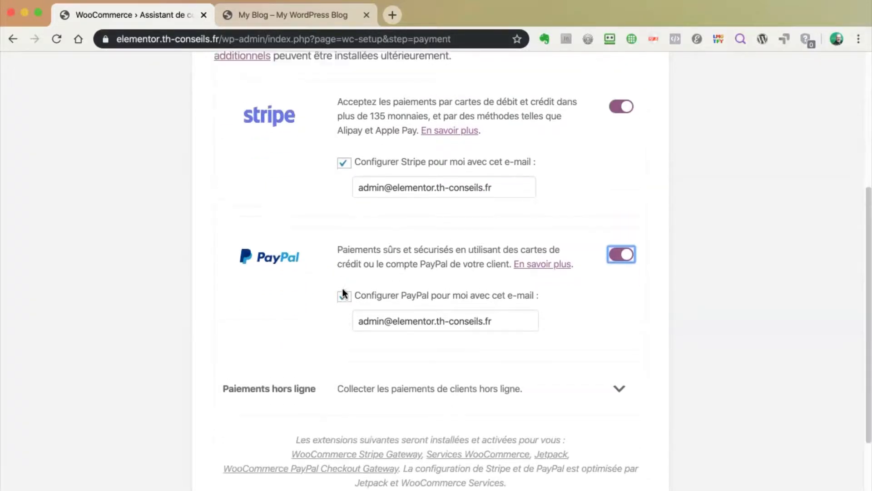
{"action": "scroll", "coordinate": [342, 288], "scroll_direction": "up", "scroll_amount": 2}
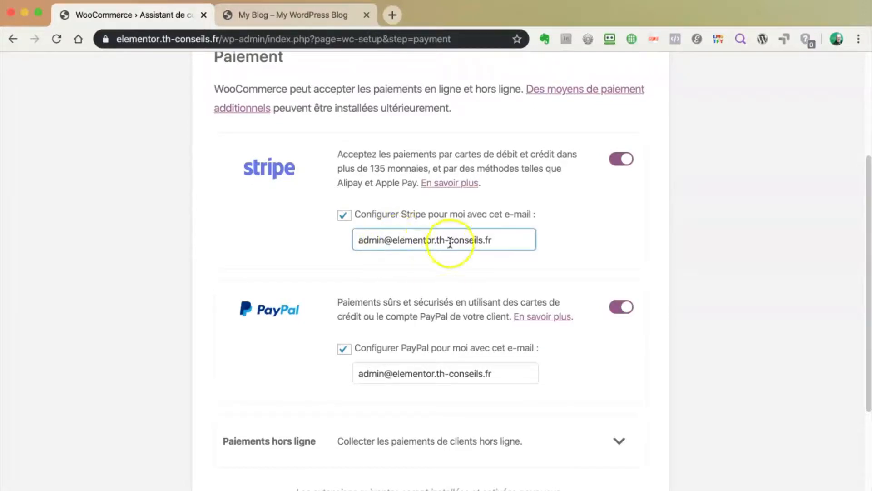
{"action": "left_click_drag", "start_coordinate": [500, 238], "coordinate": [356, 241]}
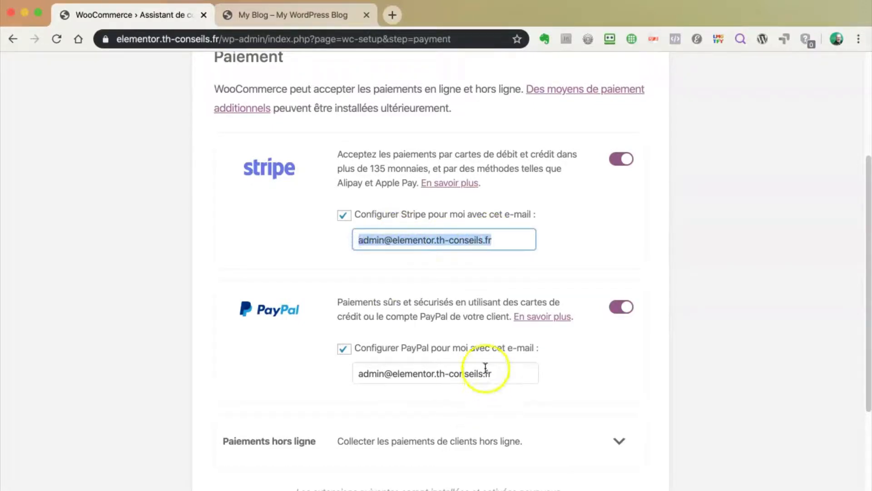
{"action": "left_click_drag", "start_coordinate": [486, 371], "coordinate": [355, 366]}
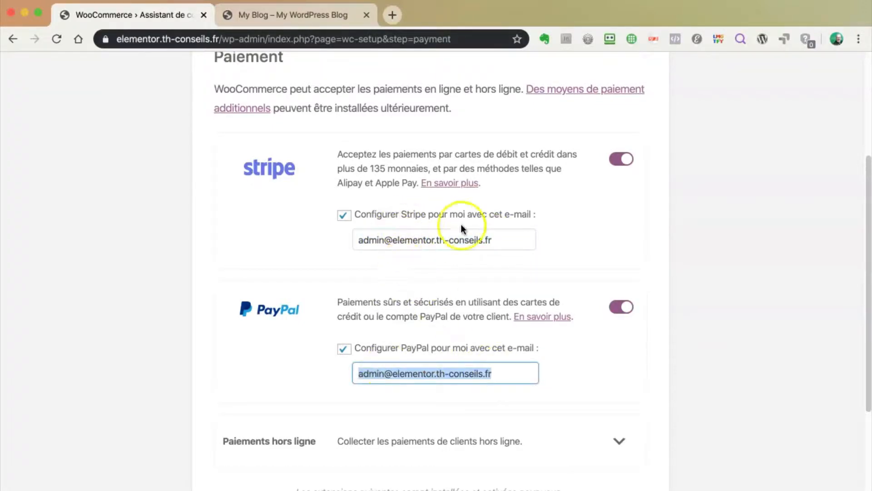
{"action": "left_click", "coordinate": [407, 240]}
{"action": "triple_click", "coordinate": [396, 240]}
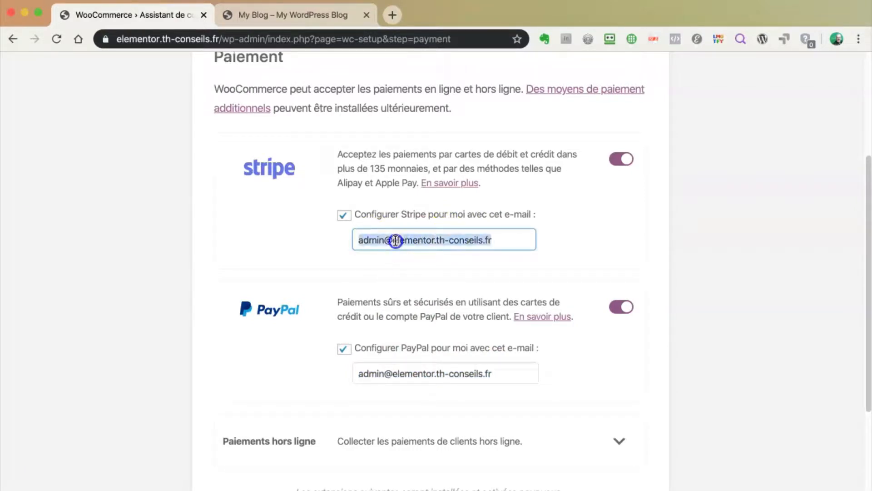
{"action": "left_click", "coordinate": [443, 372]}
{"action": "triple_click", "coordinate": [444, 371]}
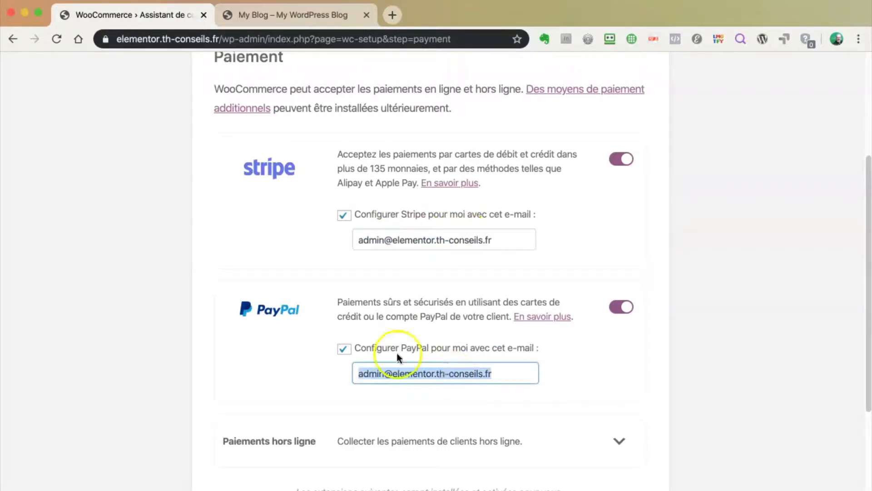
{"action": "scroll", "coordinate": [495, 402], "scroll_direction": "down", "scroll_amount": 3}
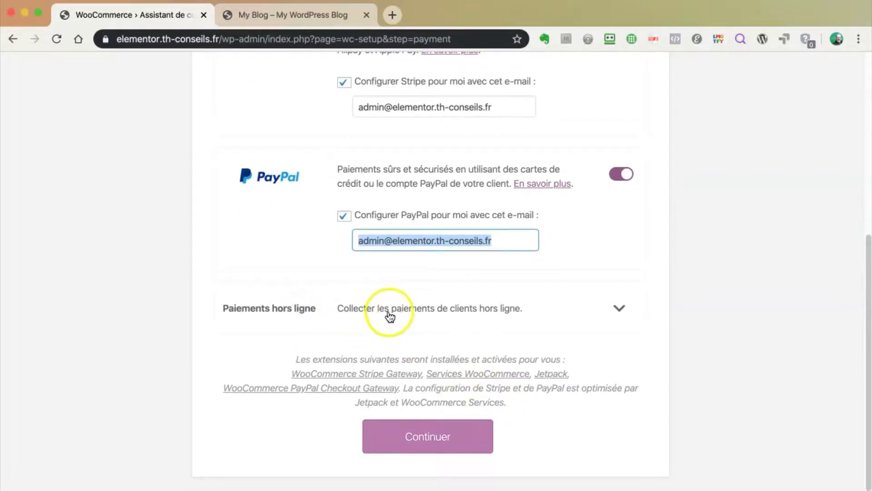
{"action": "left_click", "coordinate": [620, 310]}
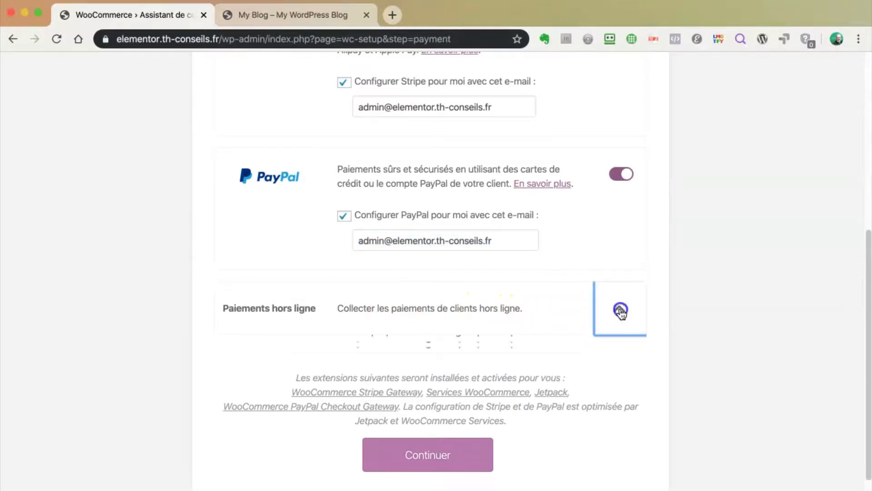
Toggle cheque and bank transfer payments on and back off
{"action": "scroll", "coordinate": [680, 356], "scroll_direction": "down", "scroll_amount": 3}
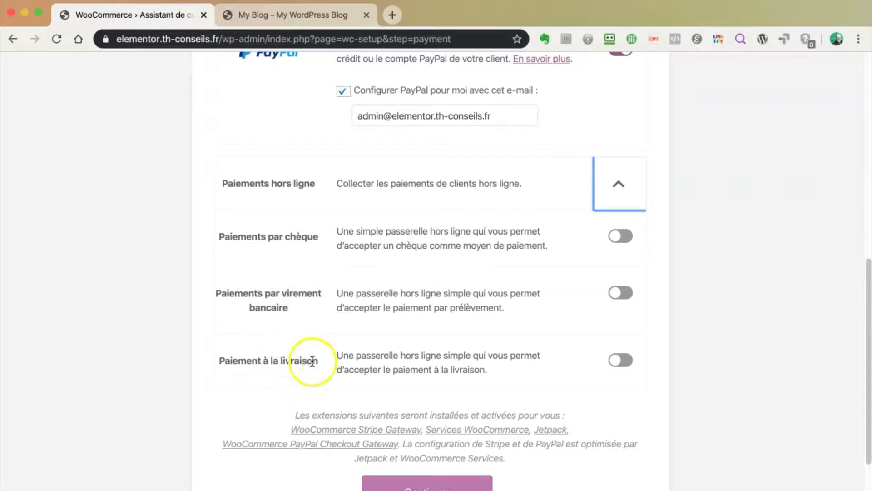
{"action": "left_click", "coordinate": [621, 235]}
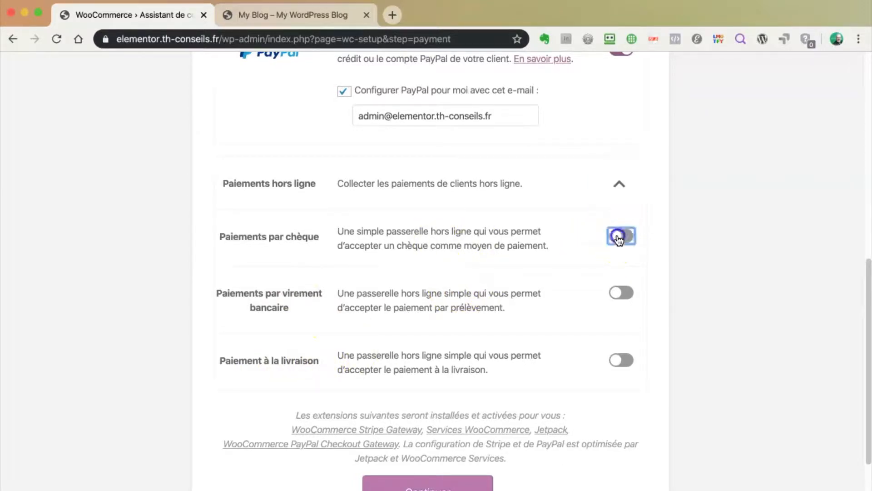
{"action": "left_click", "coordinate": [620, 236]}
{"action": "left_click", "coordinate": [621, 292]}
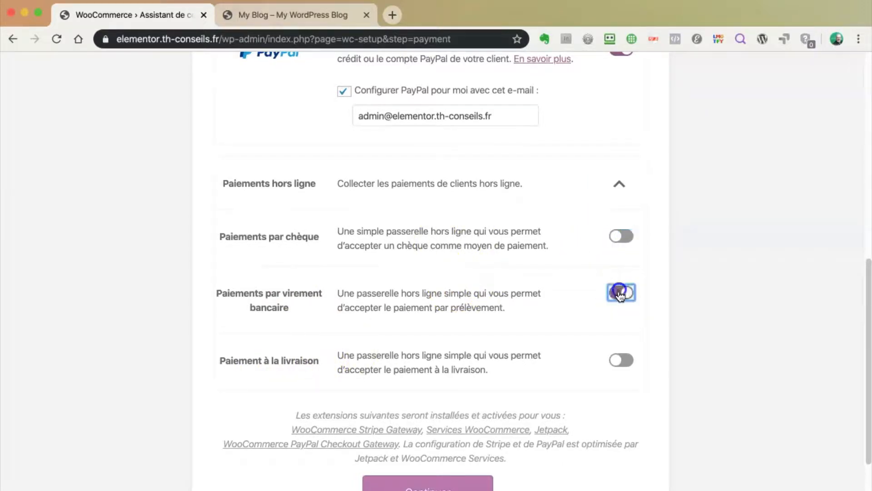
{"action": "left_click", "coordinate": [620, 292]}
{"action": "scroll", "coordinate": [523, 309], "scroll_direction": "down", "scroll_amount": 1}
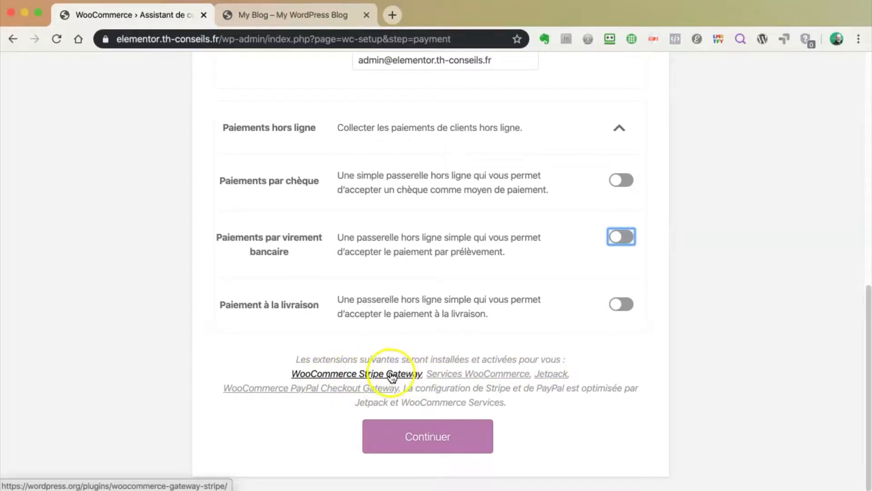
{"action": "scroll", "coordinate": [390, 377], "scroll_direction": "up", "scroll_amount": 9}
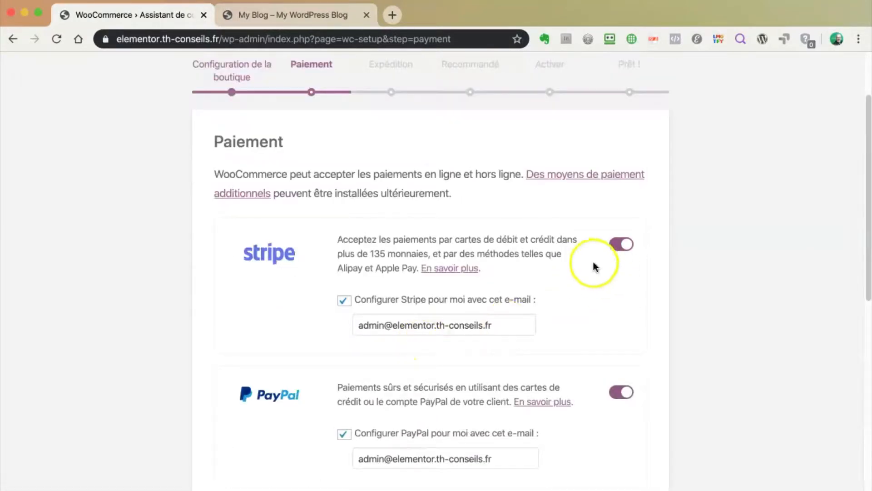
Switch Stripe off and back on, then continue to the Shipping step
{"action": "left_click", "coordinate": [620, 244]}
{"action": "scroll", "coordinate": [551, 292], "scroll_direction": "down", "scroll_amount": 7}
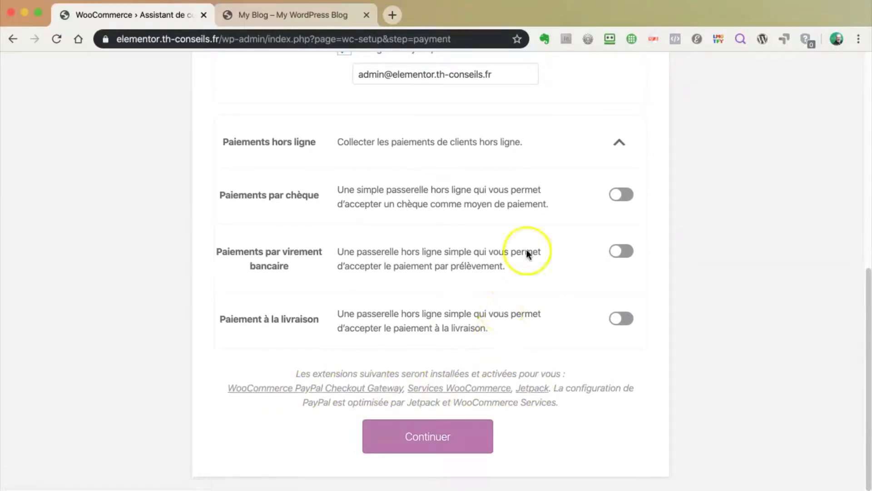
{"action": "scroll", "coordinate": [510, 143], "scroll_direction": "up", "scroll_amount": 7}
{"action": "left_click", "coordinate": [621, 244]}
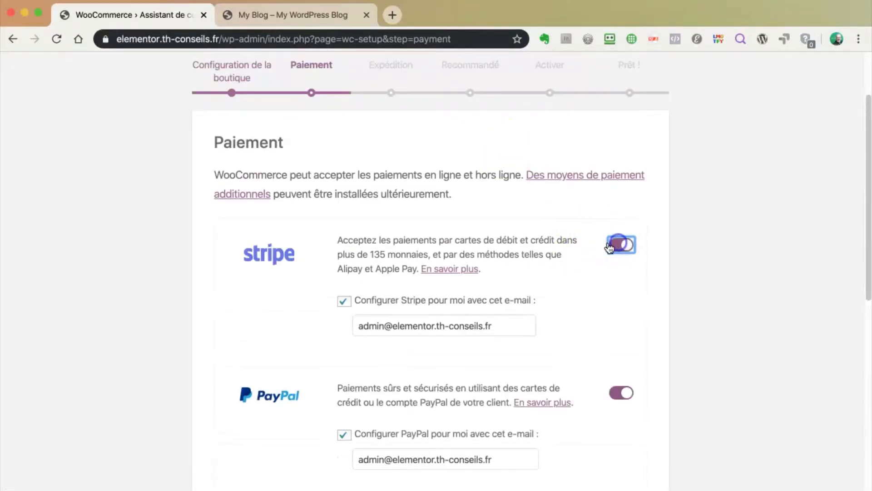
{"action": "scroll", "coordinate": [497, 364], "scroll_direction": "down", "scroll_amount": 8}
{"action": "scroll", "coordinate": [533, 373], "scroll_direction": "down", "scroll_amount": 1}
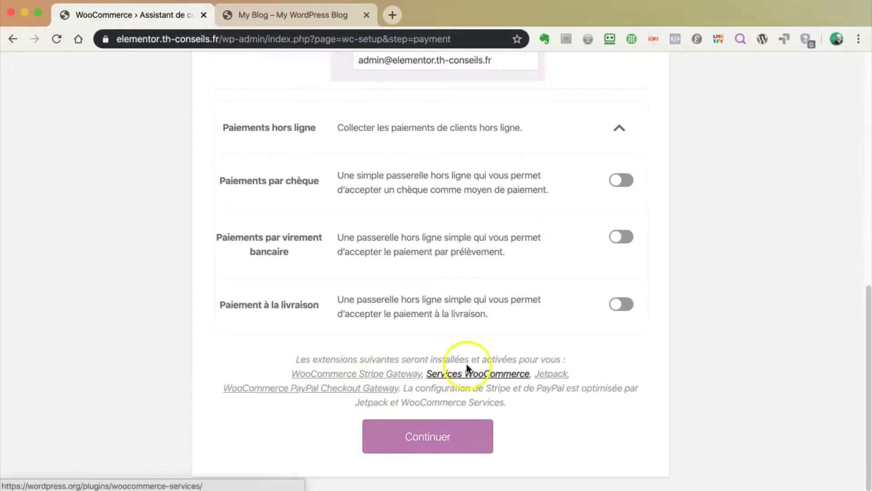
{"action": "left_click", "coordinate": [449, 438]}
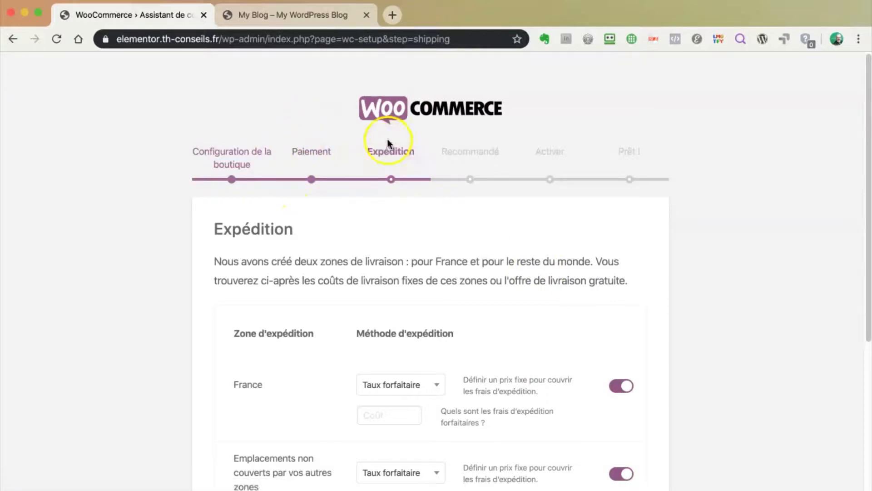
Scroll through the Expédition step's France and rest-of-world flat-rate zones and unit selectors
{"action": "scroll", "coordinate": [613, 273], "scroll_direction": "down", "scroll_amount": 3}
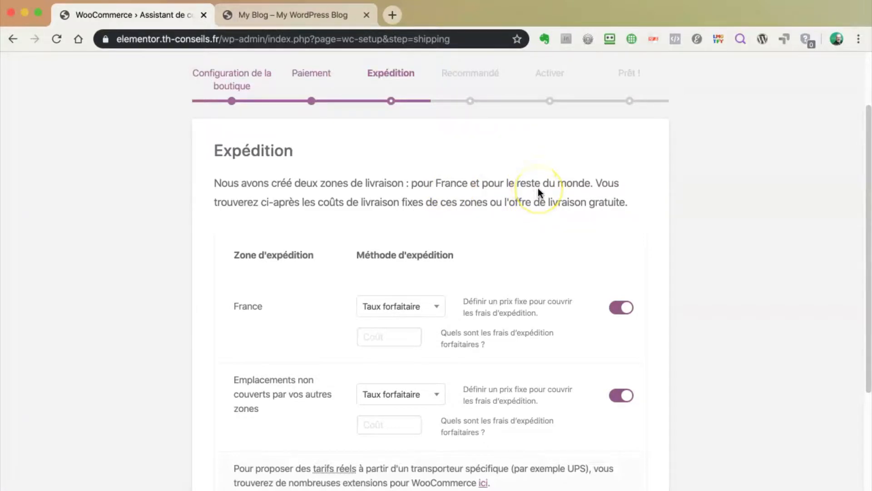
{"action": "scroll", "coordinate": [538, 195], "scroll_direction": "down", "scroll_amount": 3}
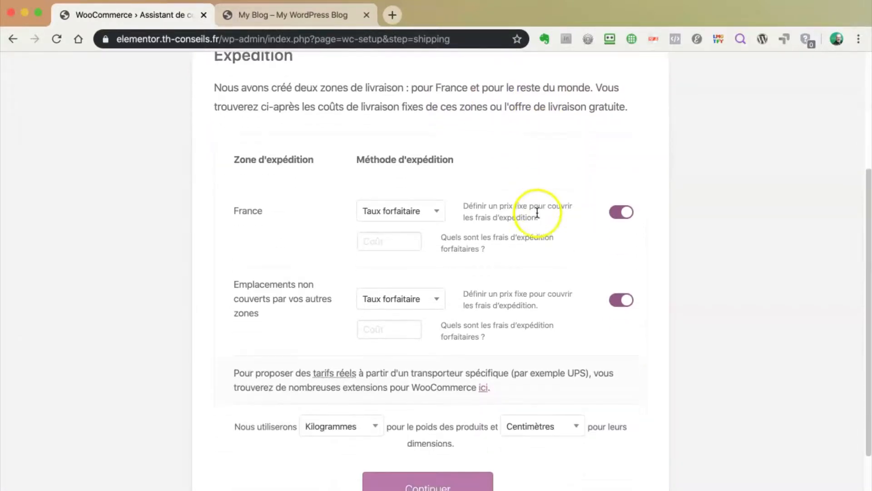
{"action": "scroll", "coordinate": [537, 212], "scroll_direction": "up", "scroll_amount": 3}
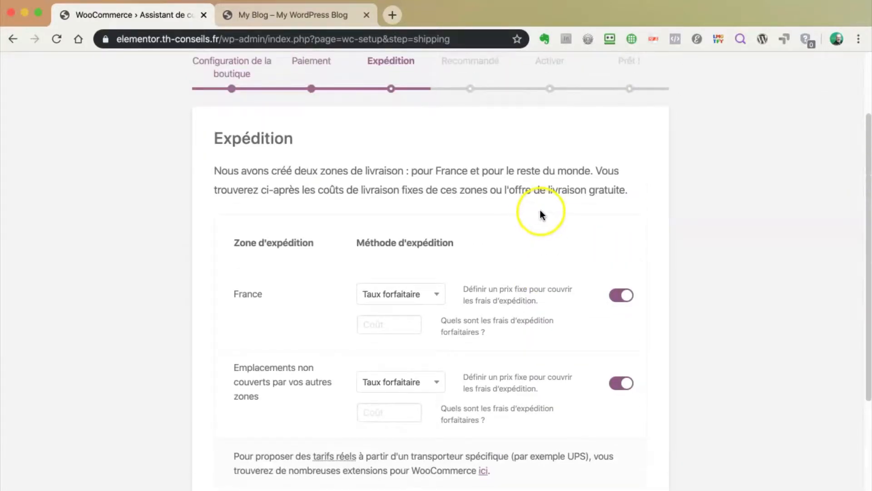
{"action": "scroll", "coordinate": [542, 210], "scroll_direction": "down", "scroll_amount": 2}
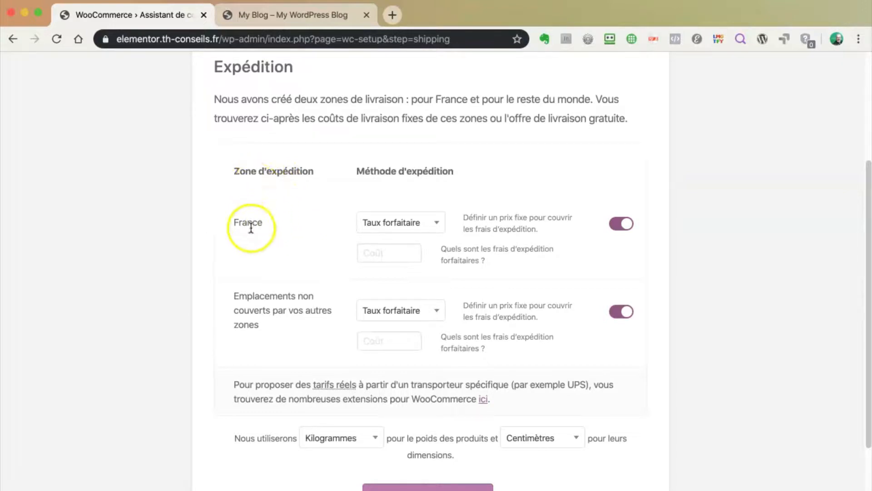
Keep flat rate as France's shipping method with a cost of 30
{"action": "left_click", "coordinate": [436, 223]}
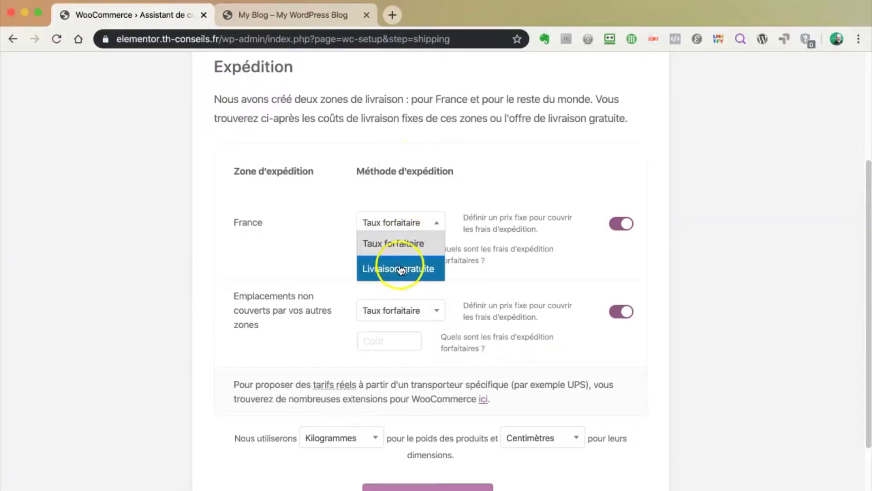
{"action": "left_click", "coordinate": [498, 177]}
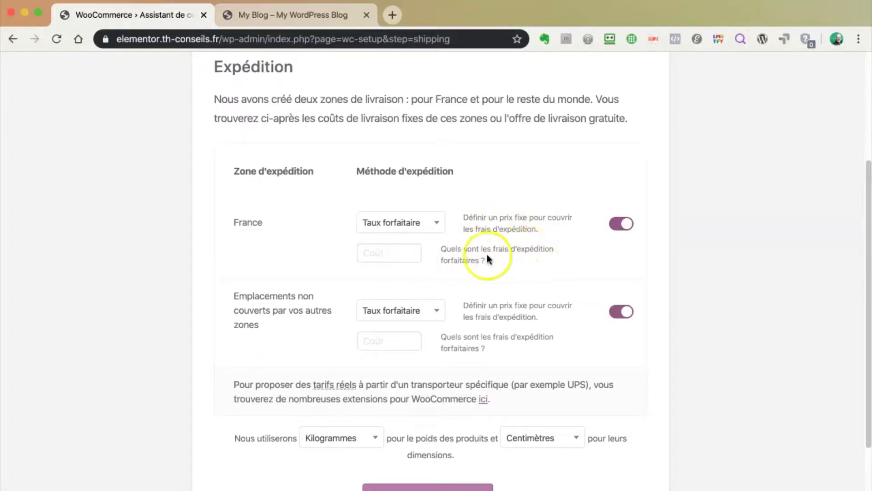
{"action": "left_click", "coordinate": [395, 254]}
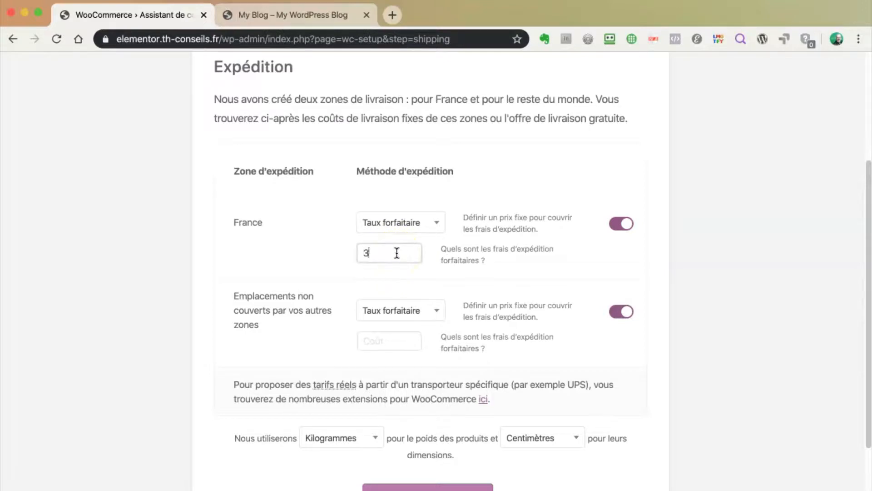
{"action": "left_click", "coordinate": [282, 262]}
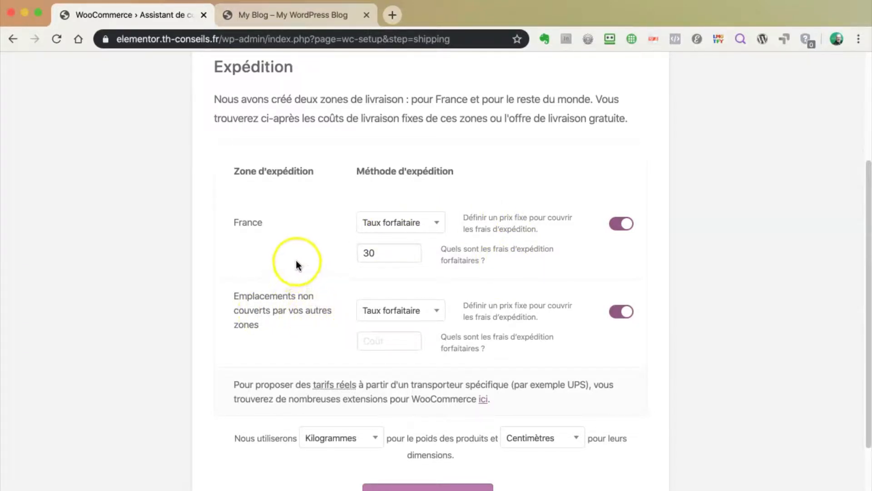
Keep flat rate for all other locations with a cost of 50
{"action": "left_click", "coordinate": [441, 308]}
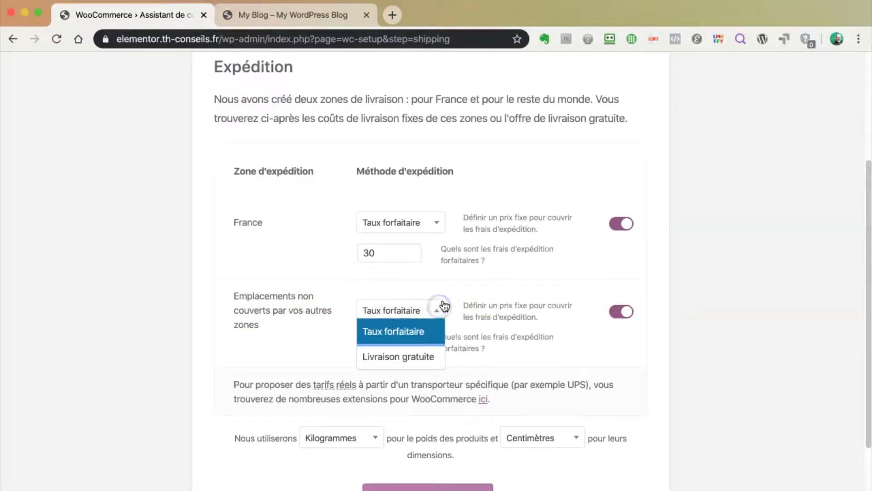
{"action": "left_click", "coordinate": [518, 313]}
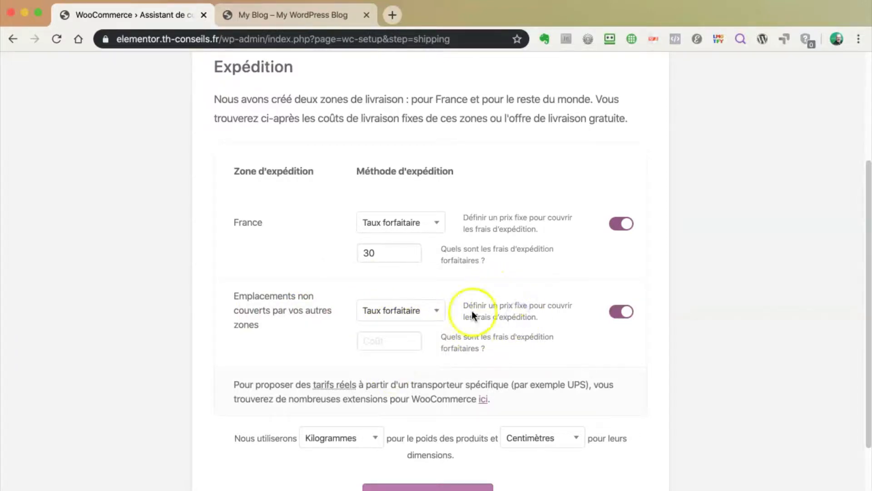
{"action": "left_click", "coordinate": [400, 340]}
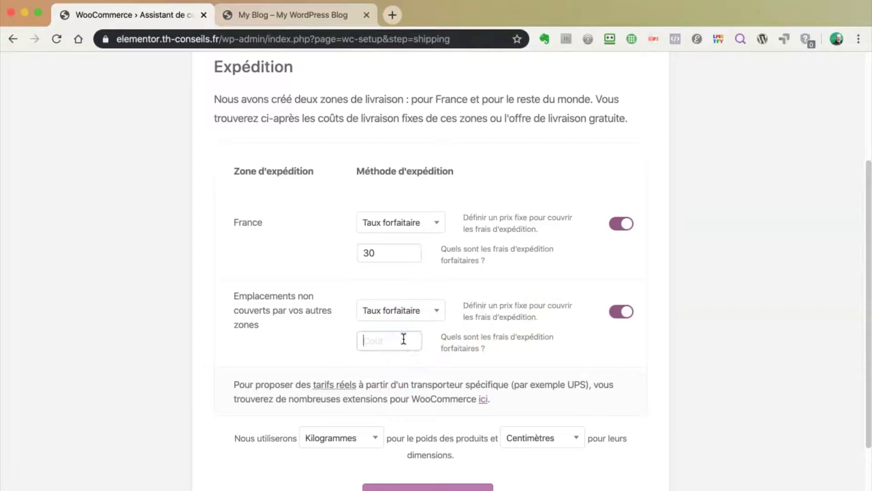
{"action": "type", "text": "50"}
{"action": "scroll", "coordinate": [528, 324], "scroll_direction": "down", "scroll_amount": 3}
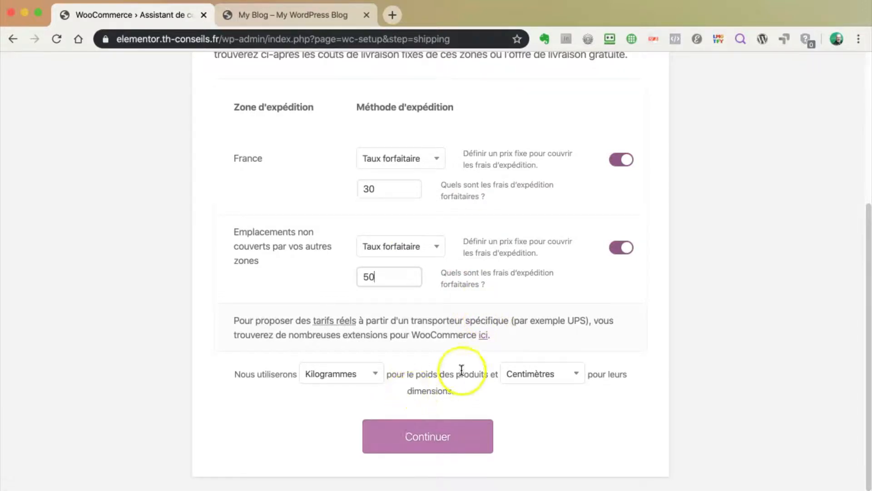
Keep kilograms and centimetres as the units and continue past the shipping step
{"action": "scroll", "coordinate": [464, 375], "scroll_direction": "down", "scroll_amount": 1}
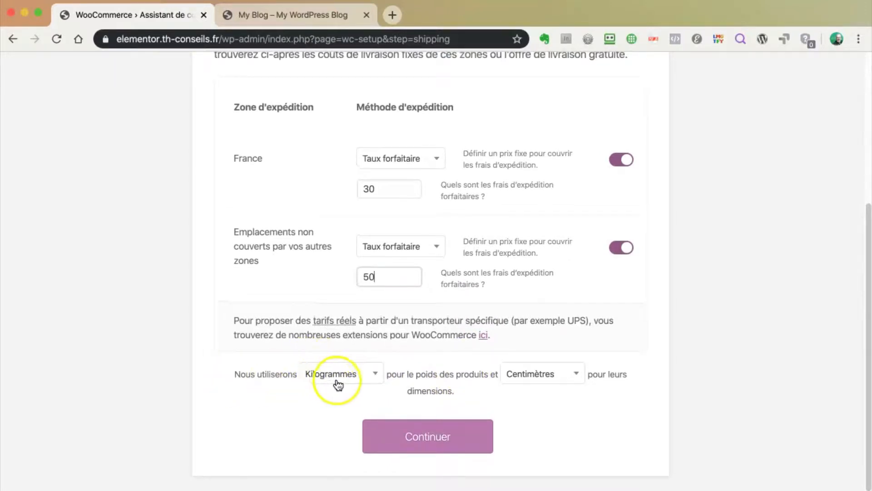
{"action": "left_click", "coordinate": [375, 377]}
{"action": "left_click", "coordinate": [479, 388]}
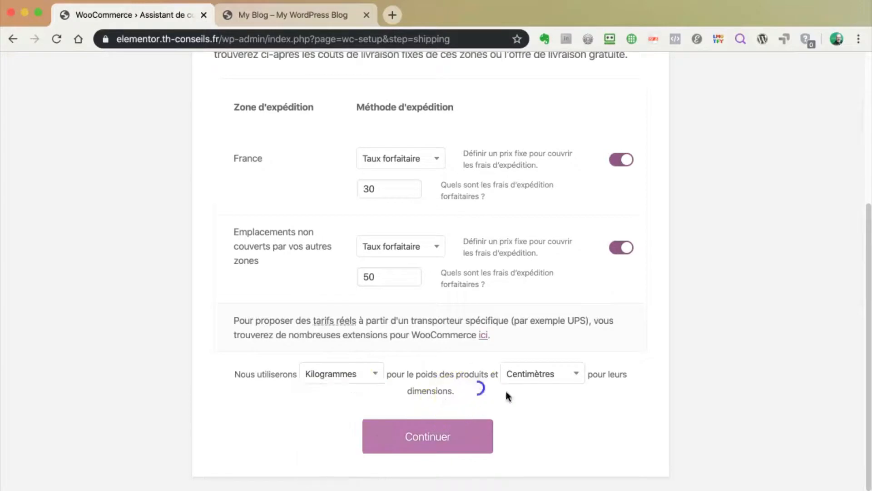
{"action": "left_click", "coordinate": [558, 372]}
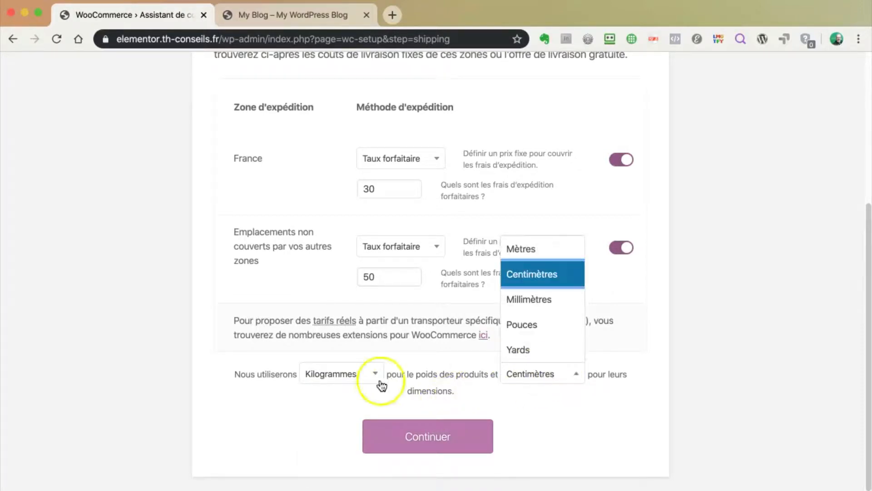
{"action": "left_click", "coordinate": [441, 359]}
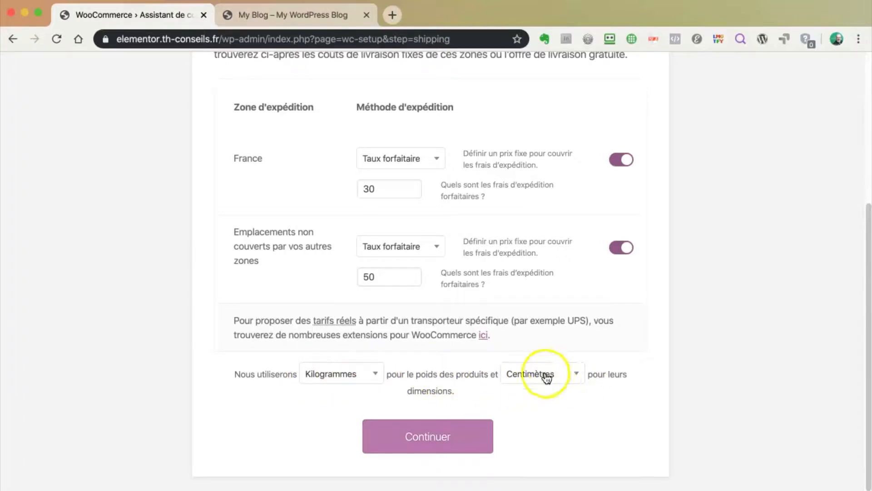
{"action": "left_click", "coordinate": [453, 429]}
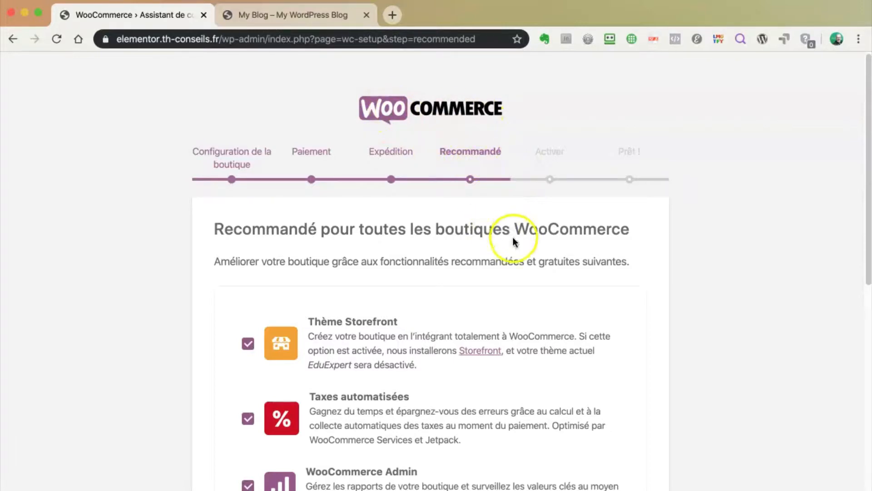
Leave the Storefront theme unselected in the recommended extensions
{"action": "scroll", "coordinate": [512, 236], "scroll_direction": "down", "scroll_amount": 3}
{"action": "scroll", "coordinate": [522, 247], "scroll_direction": "down", "scroll_amount": 3}
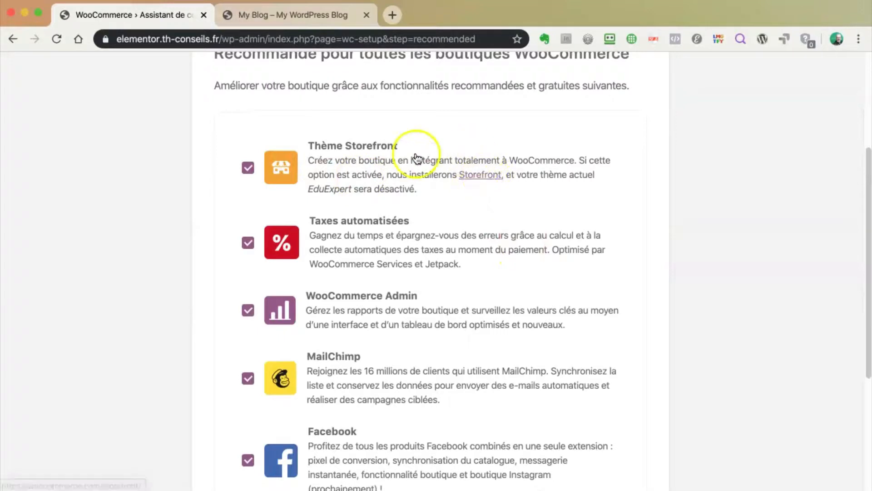
{"action": "scroll", "coordinate": [350, 181], "scroll_direction": "down", "scroll_amount": 1}
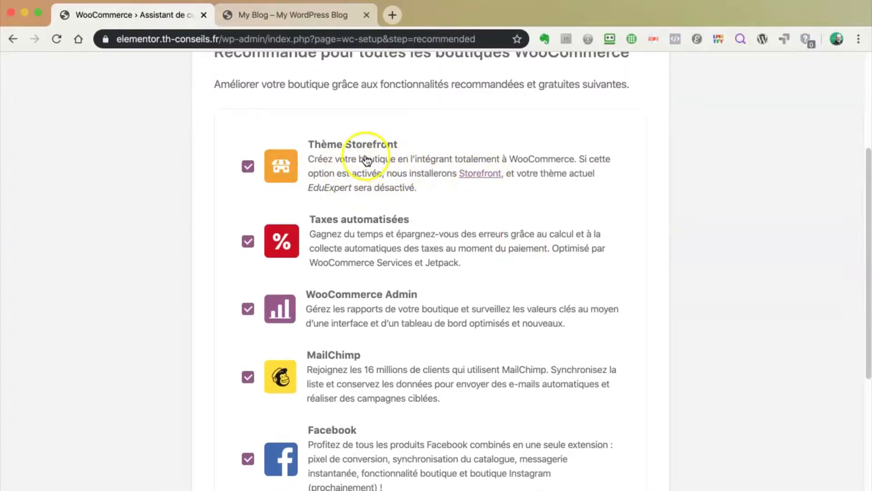
{"action": "left_click", "coordinate": [248, 166]}
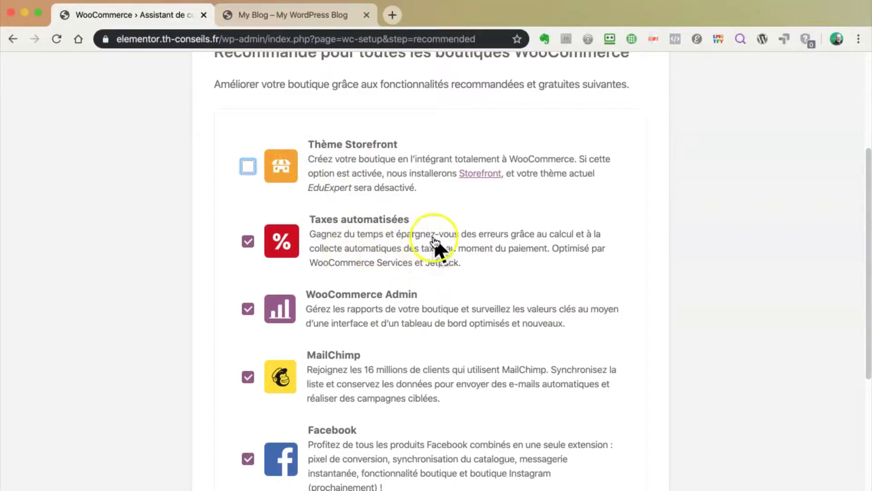
Uncheck MailChimp so it won't be installed
{"action": "scroll", "coordinate": [384, 250], "scroll_direction": "down", "scroll_amount": 2}
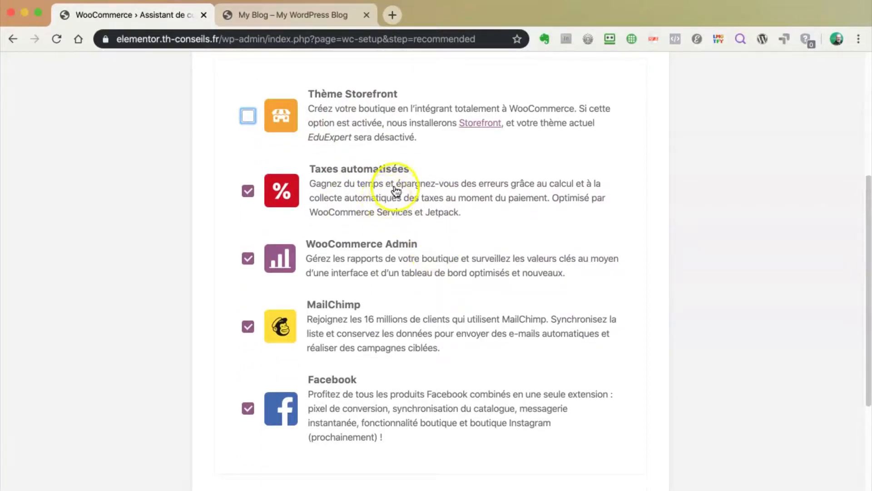
{"action": "scroll", "coordinate": [398, 191], "scroll_direction": "down", "scroll_amount": 1}
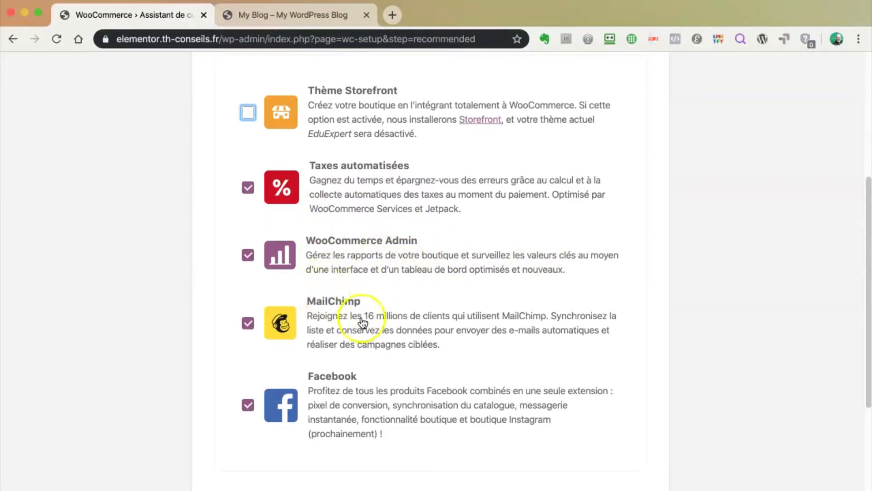
{"action": "scroll", "coordinate": [423, 336], "scroll_direction": "down", "scroll_amount": 2}
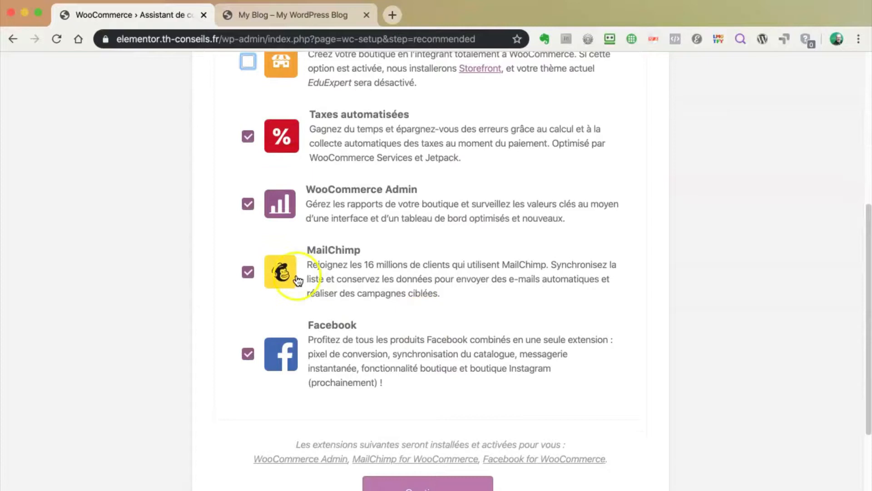
{"action": "left_click", "coordinate": [248, 272]}
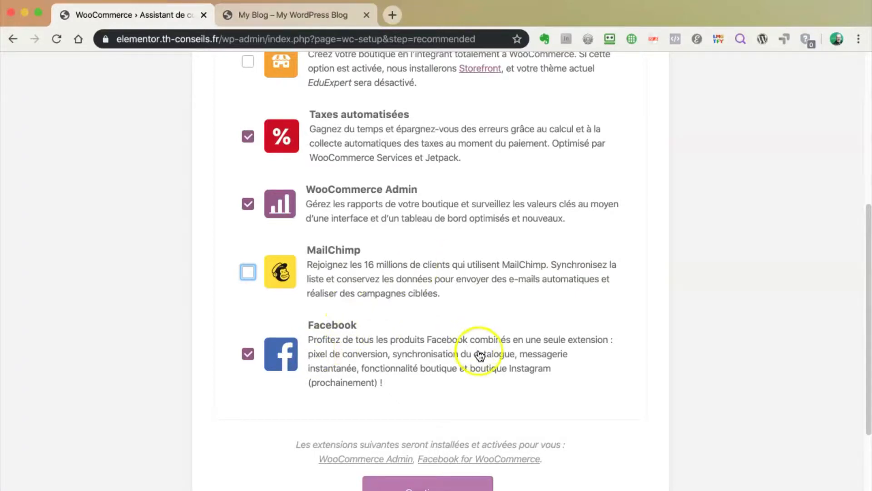
{"action": "scroll", "coordinate": [477, 350], "scroll_direction": "down", "scroll_amount": 2}
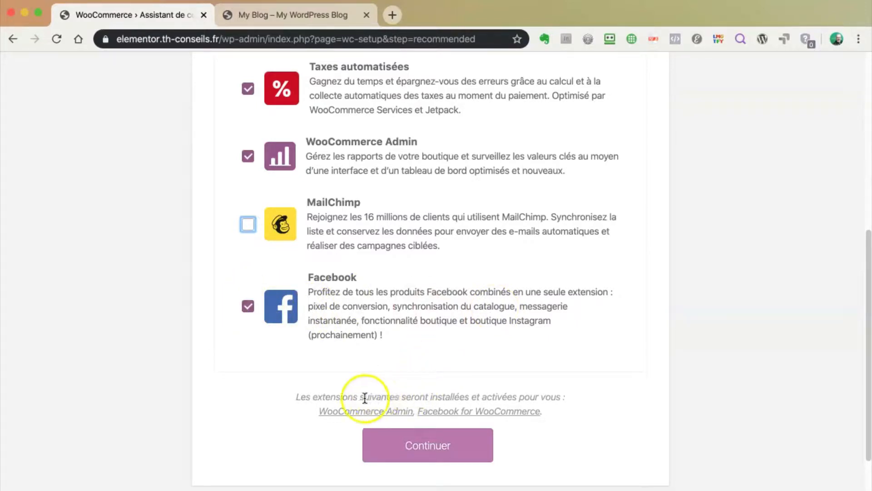
Keep WooCommerce Admin and Facebook selected and submit the Recommandé step
{"action": "left_click", "coordinate": [430, 398]}
{"action": "left_click", "coordinate": [471, 399]}
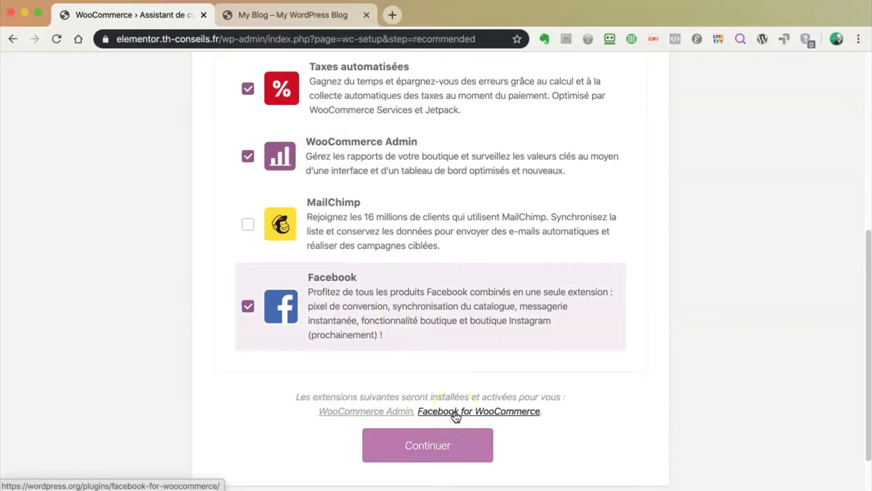
{"action": "left_click", "coordinate": [429, 446]}
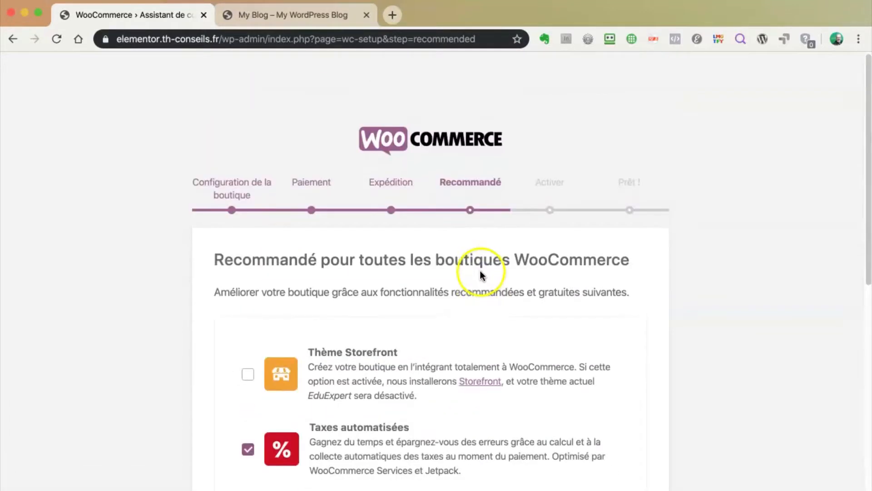
{"action": "scroll", "coordinate": [472, 320], "scroll_direction": "down", "scroll_amount": 8}
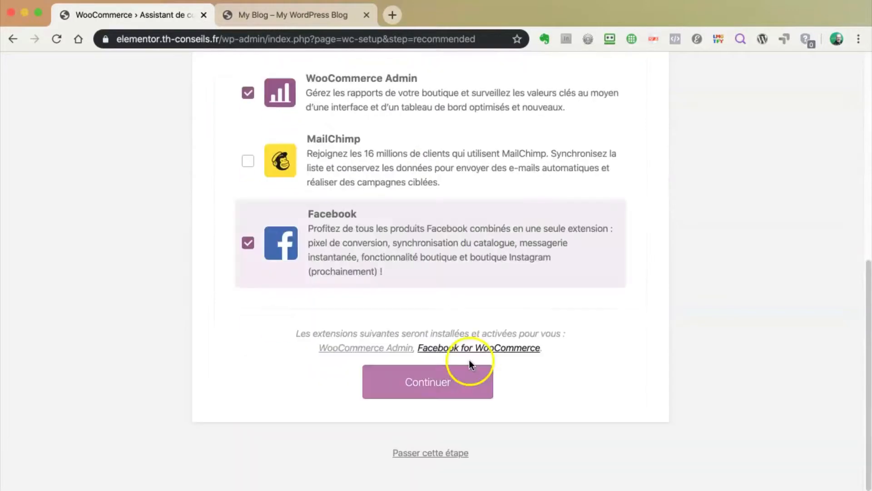
{"action": "left_click", "coordinate": [439, 389]}
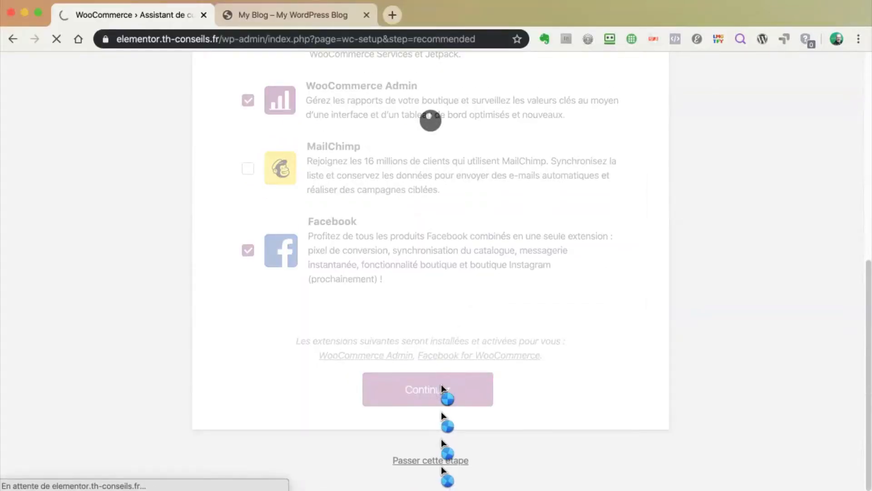
Skip the Jetpack activation step using the 'Passer cette étape' link
{"action": "left_click", "coordinate": [413, 460]}
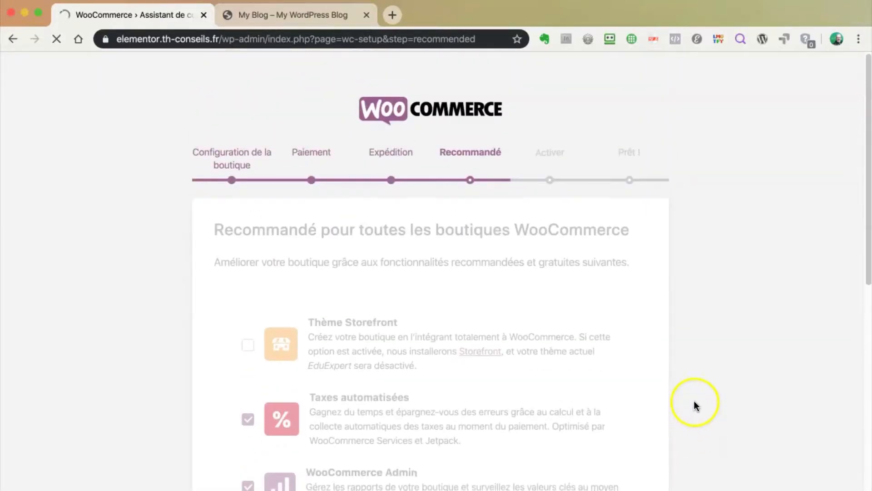
{"action": "scroll", "coordinate": [699, 324], "scroll_direction": "down", "scroll_amount": 3}
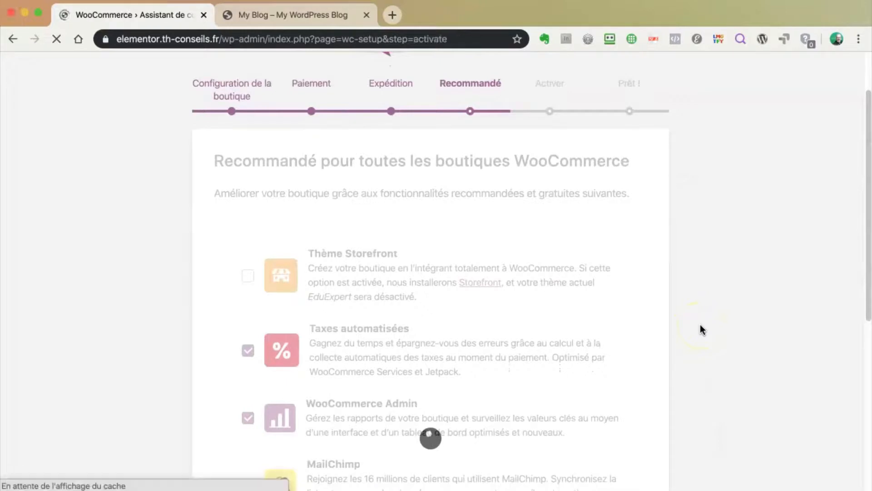
{"action": "scroll", "coordinate": [699, 324], "scroll_direction": "down", "scroll_amount": 5}
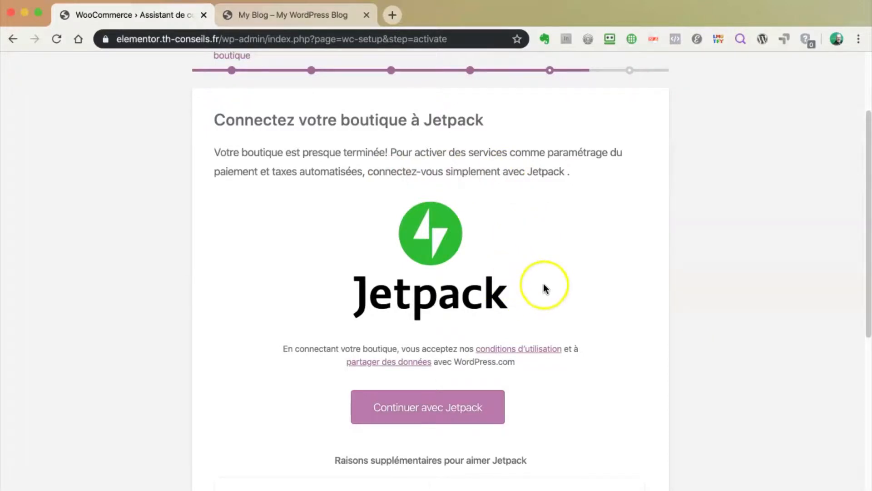
{"action": "scroll", "coordinate": [566, 291], "scroll_direction": "down", "scroll_amount": 10}
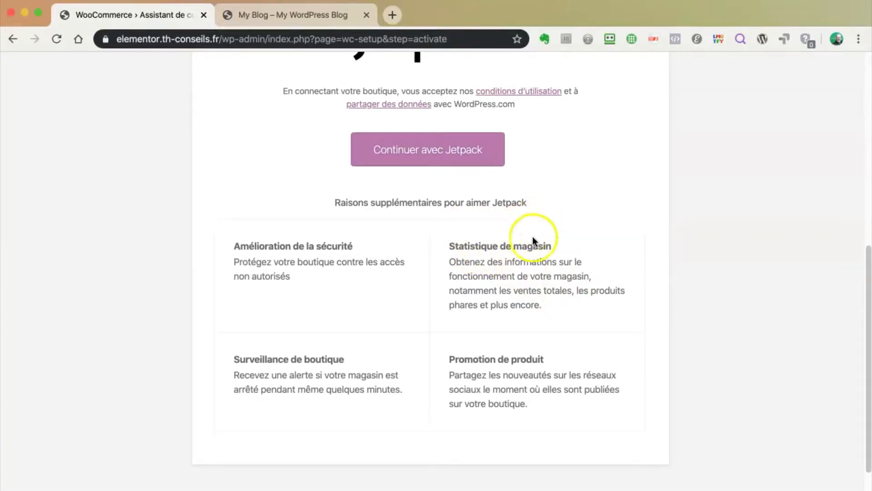
{"action": "scroll", "coordinate": [532, 236], "scroll_direction": "down", "scroll_amount": 2}
{"action": "scroll", "coordinate": [540, 237], "scroll_direction": "up", "scroll_amount": 10}
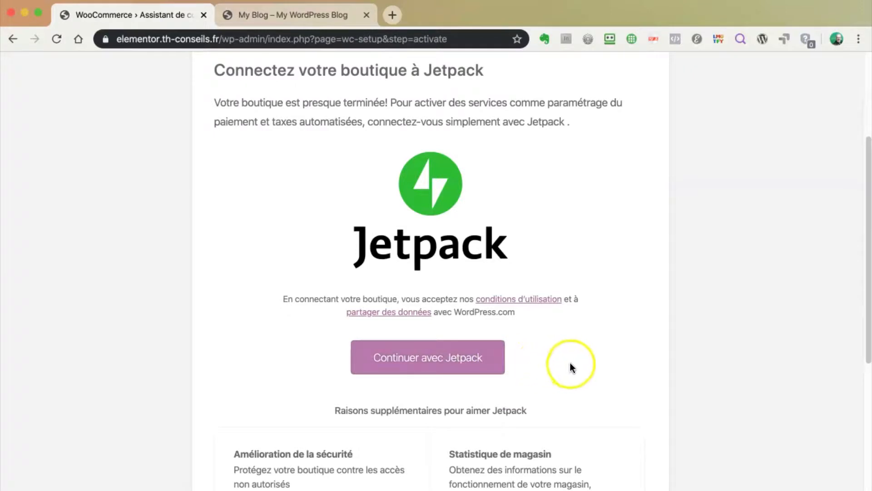
{"action": "scroll", "coordinate": [571, 363], "scroll_direction": "down", "scroll_amount": 5}
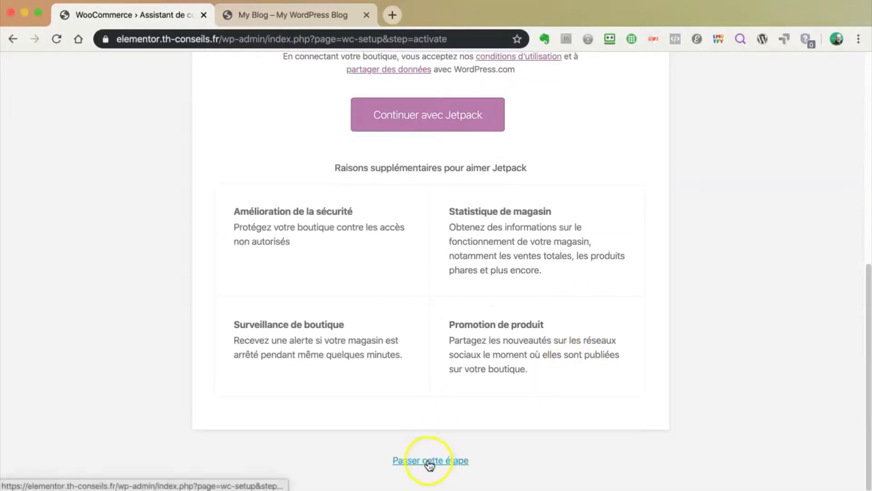
{"action": "left_click", "coordinate": [429, 461]}
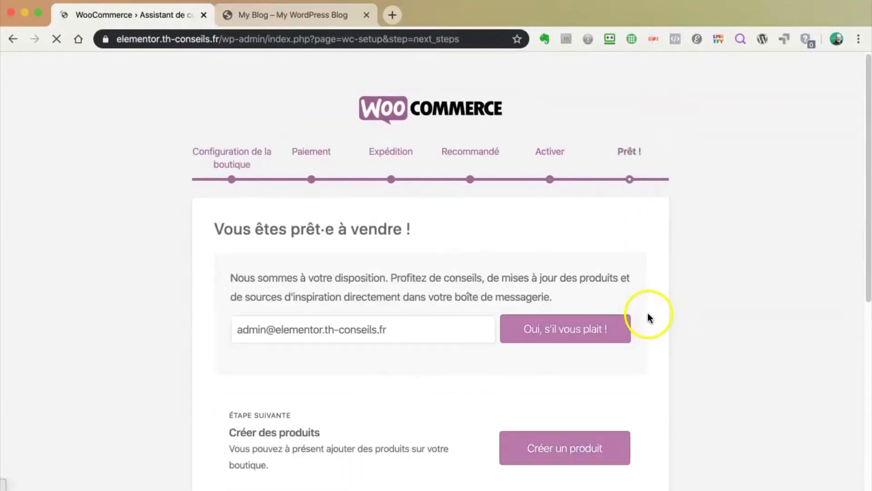
Select the email address filled into the ready page's newsletter field
{"action": "scroll", "coordinate": [648, 320], "scroll_direction": "down", "scroll_amount": 3}
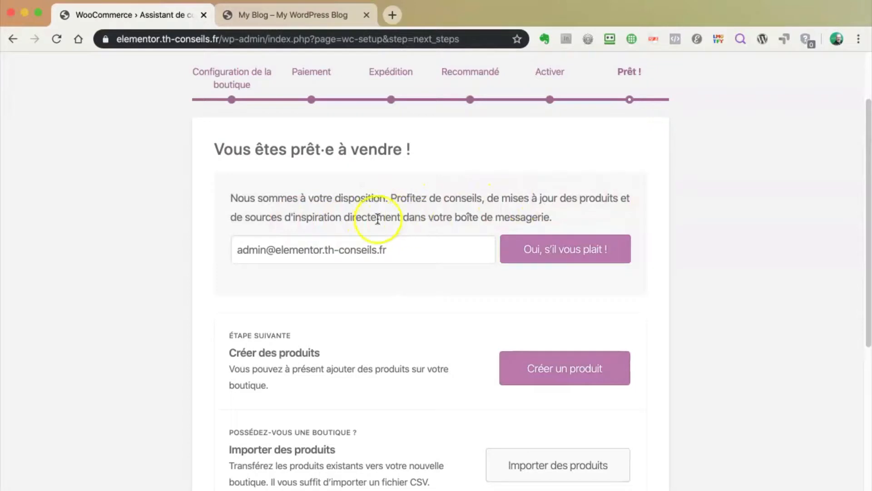
{"action": "left_click", "coordinate": [368, 250]}
{"action": "left_click_drag", "start_coordinate": [397, 247], "coordinate": [240, 249]}
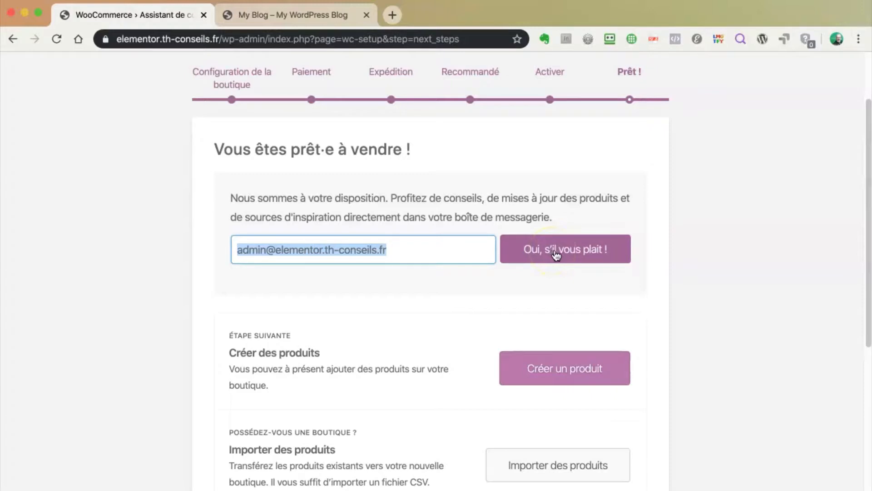
{"action": "left_click", "coordinate": [503, 298]}
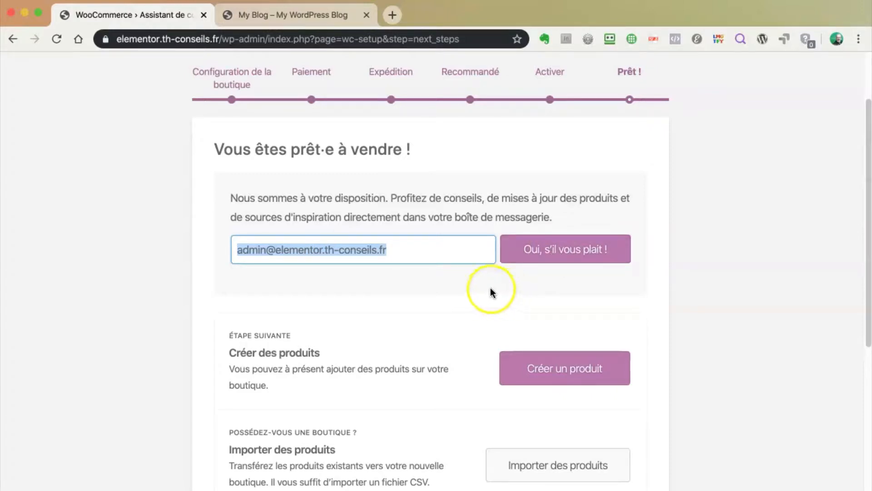
Open the 'guide vidéos' link in a new browser tab
{"action": "scroll", "coordinate": [479, 288], "scroll_direction": "down", "scroll_amount": 5}
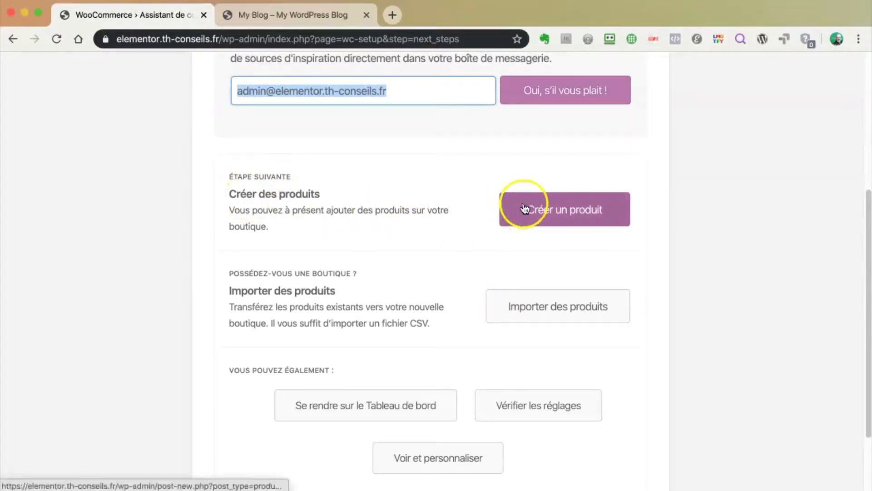
{"action": "scroll", "coordinate": [441, 277], "scroll_direction": "down", "scroll_amount": 2}
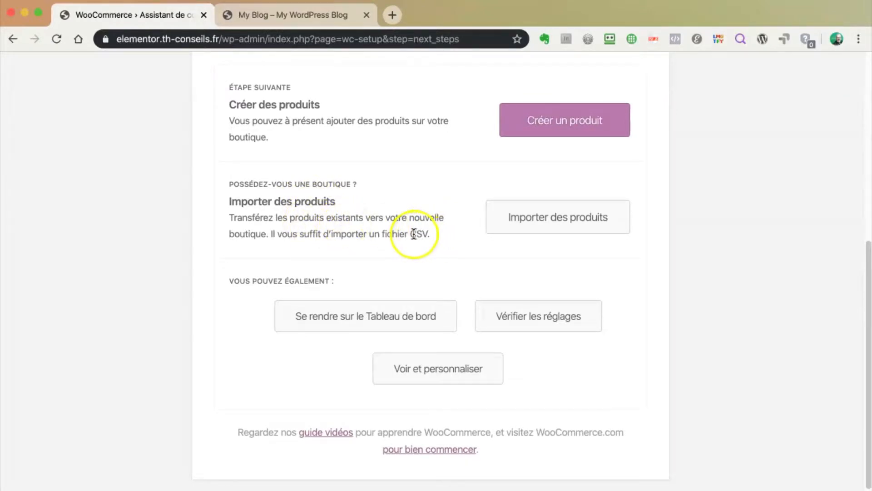
{"action": "scroll", "coordinate": [450, 243], "scroll_direction": "down", "scroll_amount": 1}
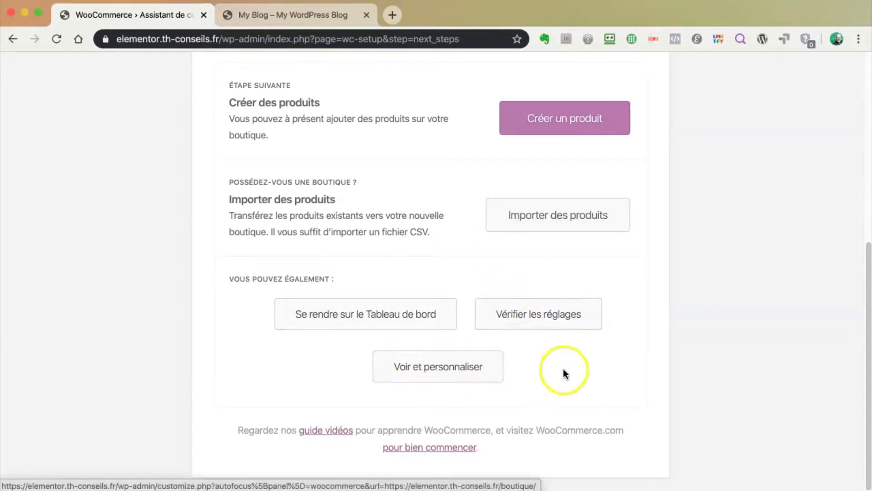
{"action": "scroll", "coordinate": [576, 386], "scroll_direction": "down", "scroll_amount": 1}
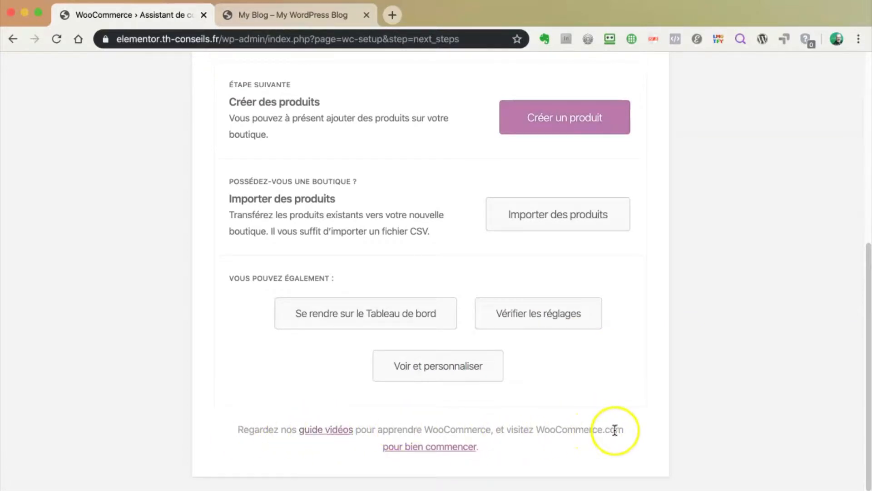
{"action": "right_click", "coordinate": [326, 431]}
{"action": "key", "text": "Return"}
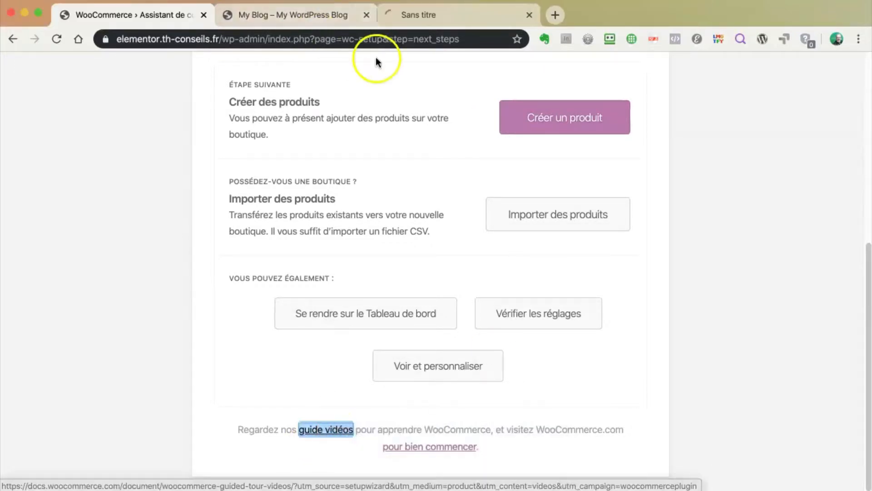
Switch to the WooCommerce documentation tab and dismiss its cookie notice
{"action": "left_click", "coordinate": [410, 20]}
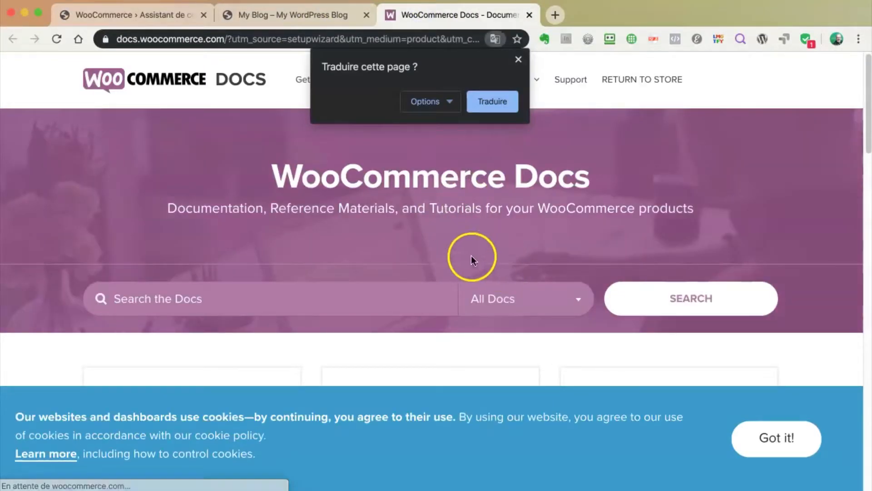
{"action": "scroll", "coordinate": [421, 311], "scroll_direction": "down", "scroll_amount": 3}
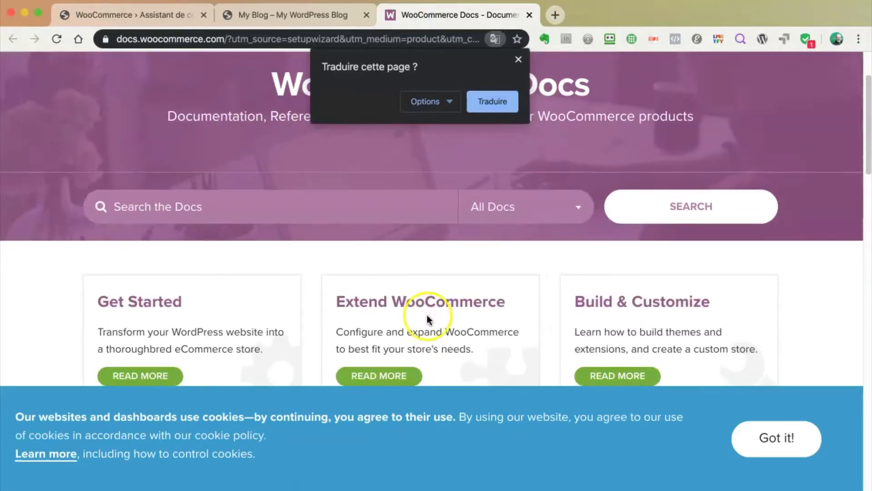
{"action": "left_click", "coordinate": [789, 450]}
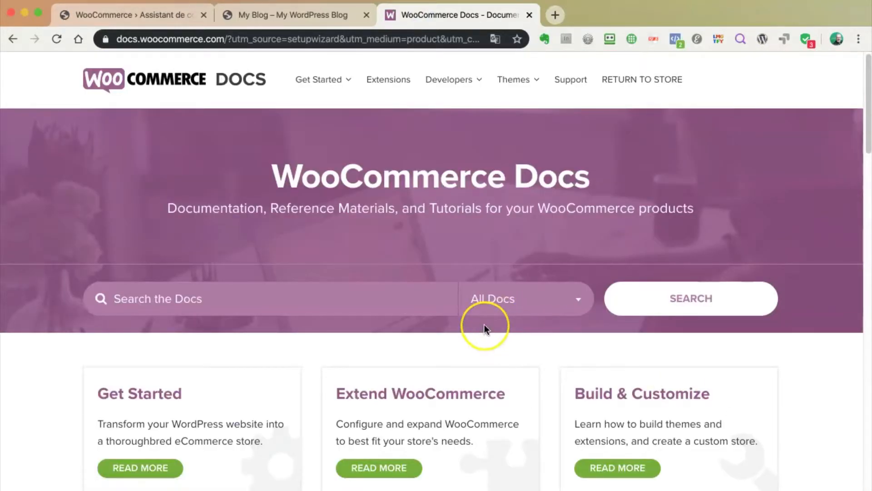
{"action": "scroll", "coordinate": [484, 325], "scroll_direction": "down", "scroll_amount": 8}
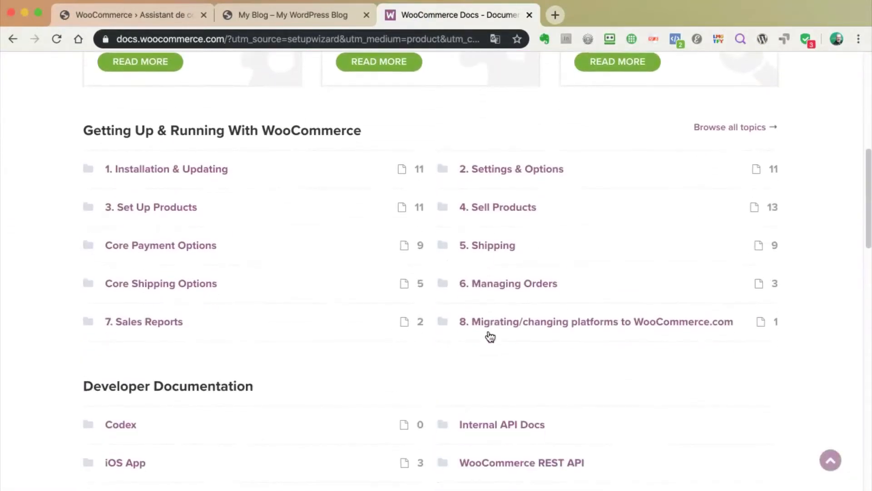
{"action": "scroll", "coordinate": [489, 335], "scroll_direction": "down", "scroll_amount": 1}
{"action": "scroll", "coordinate": [490, 335], "scroll_direction": "up", "scroll_amount": 2}
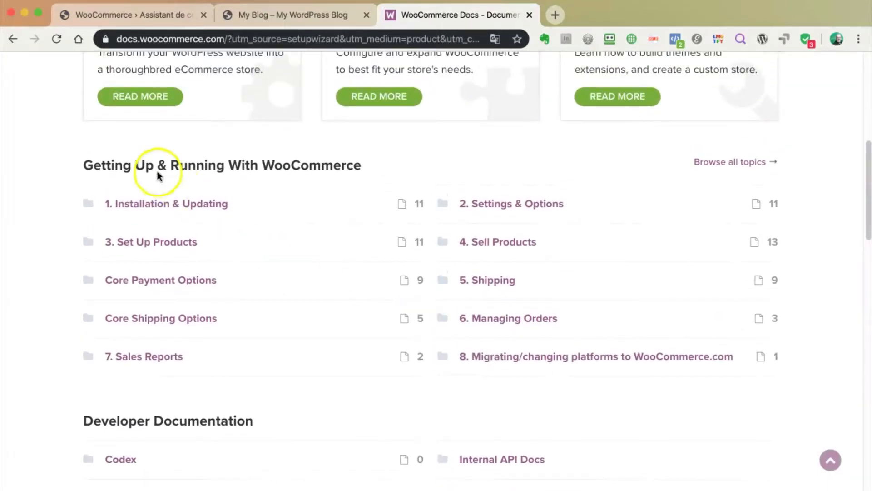
Browse Installation & Updating and Server Recommendations, then return to the main WooCommerce docs
{"action": "left_click", "coordinate": [181, 205]}
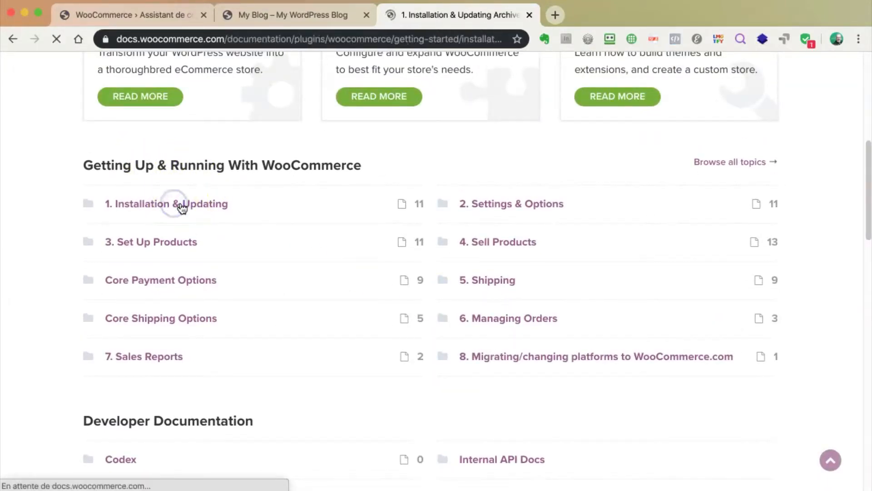
{"action": "scroll", "coordinate": [353, 302], "scroll_direction": "down", "scroll_amount": 6}
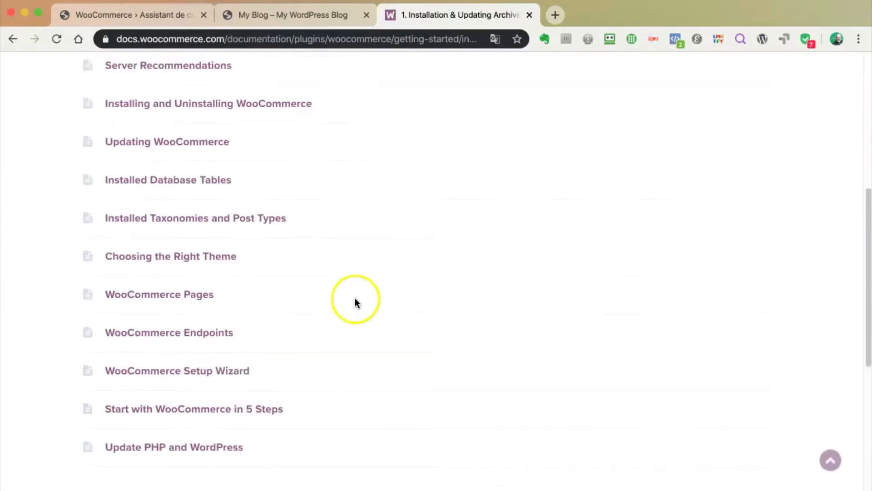
{"action": "scroll", "coordinate": [355, 301], "scroll_direction": "down", "scroll_amount": 4}
{"action": "scroll", "coordinate": [355, 299], "scroll_direction": "up", "scroll_amount": 6}
{"action": "left_click", "coordinate": [185, 204]}
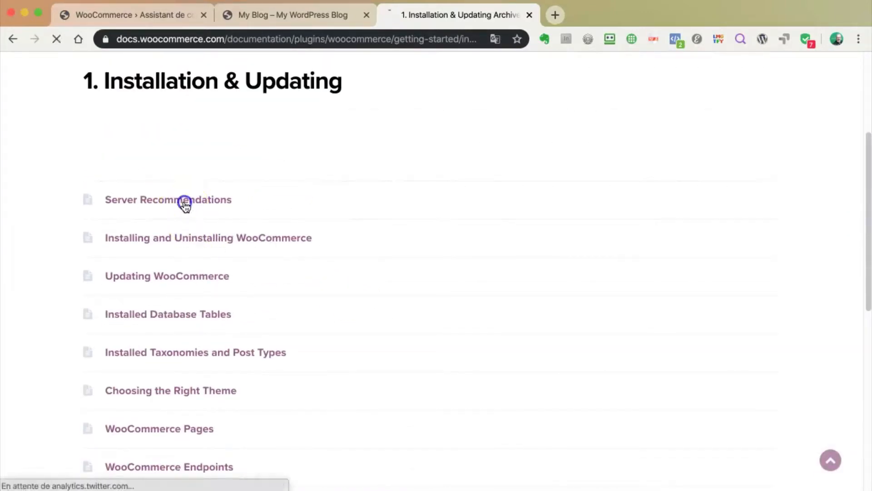
{"action": "scroll", "coordinate": [407, 324], "scroll_direction": "down", "scroll_amount": 2}
{"action": "scroll", "coordinate": [407, 324], "scroll_direction": "down", "scroll_amount": 15}
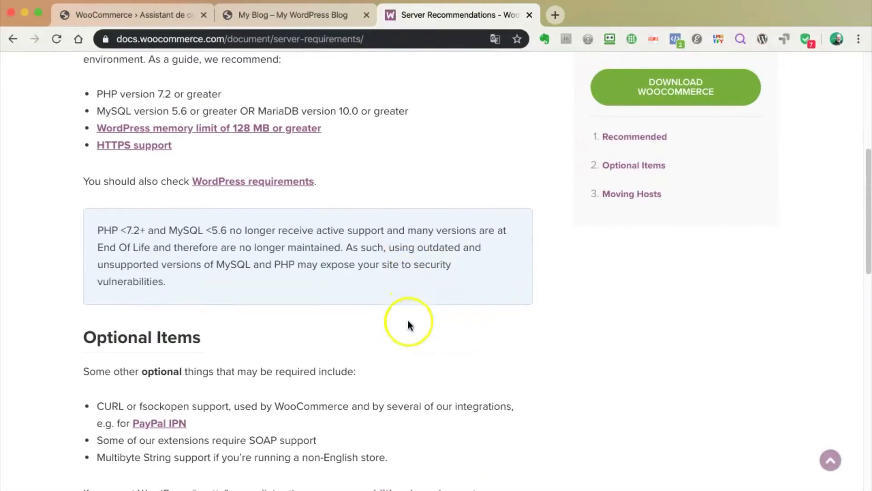
{"action": "scroll", "coordinate": [374, 313], "scroll_direction": "up", "scroll_amount": 15}
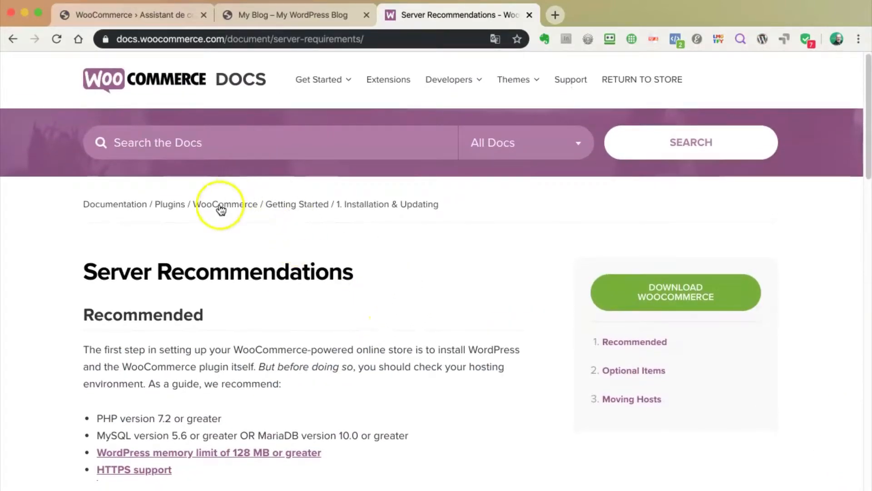
{"action": "left_click", "coordinate": [220, 204]}
{"action": "scroll", "coordinate": [359, 341], "scroll_direction": "down", "scroll_amount": 7}
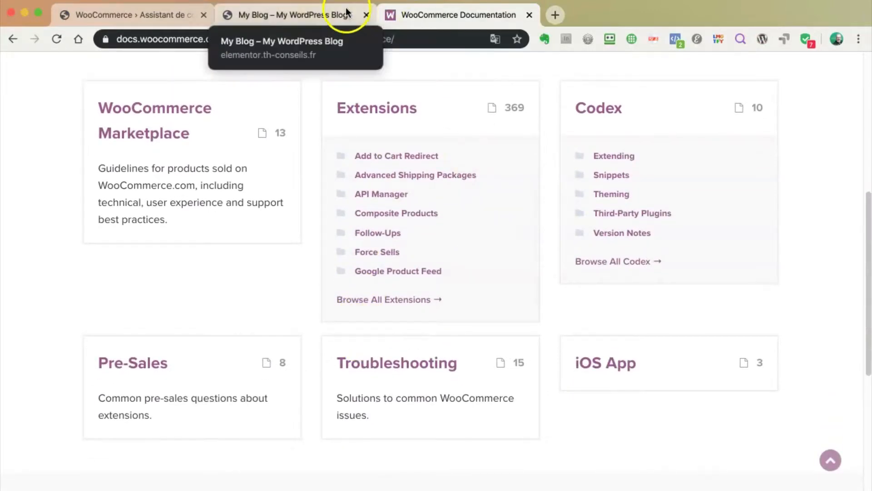
Back in the setup wizard, open the 'pour bien commencer' link in a new tab
{"action": "left_click", "coordinate": [320, 14]}
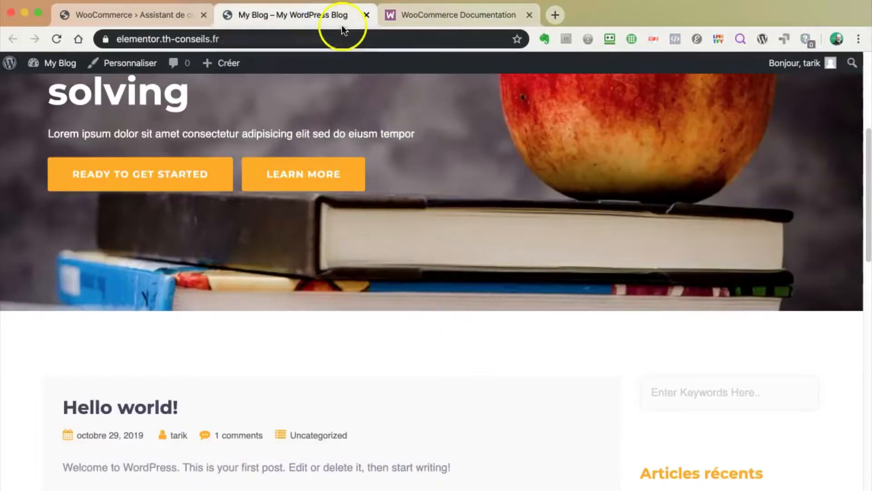
{"action": "left_click", "coordinate": [135, 18]}
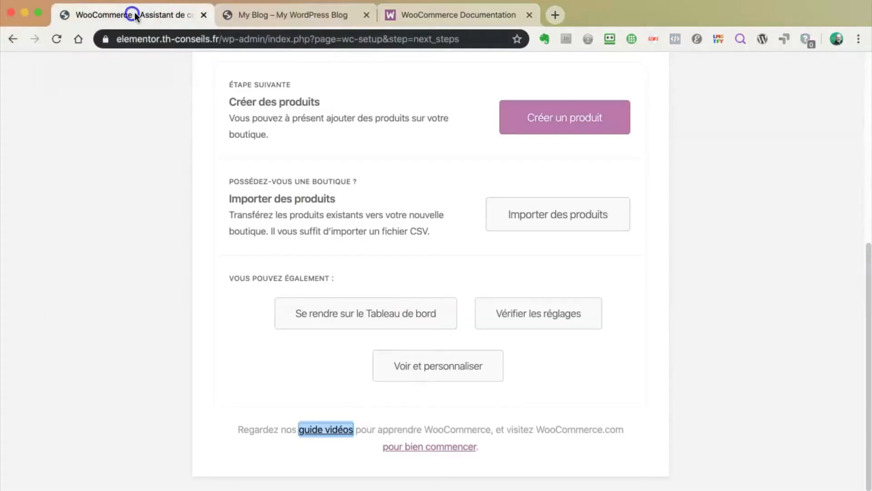
{"action": "left_click", "coordinate": [446, 430]}
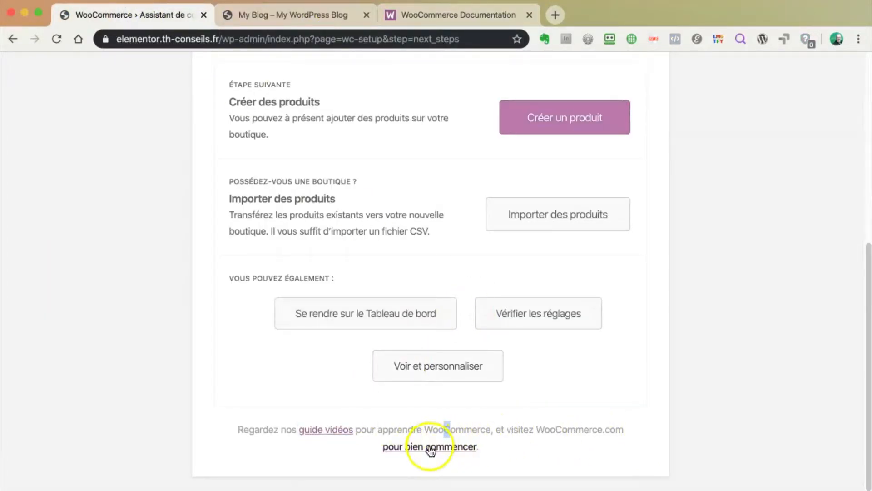
{"action": "right_click", "coordinate": [431, 449]}
{"action": "left_click", "coordinate": [473, 451]}
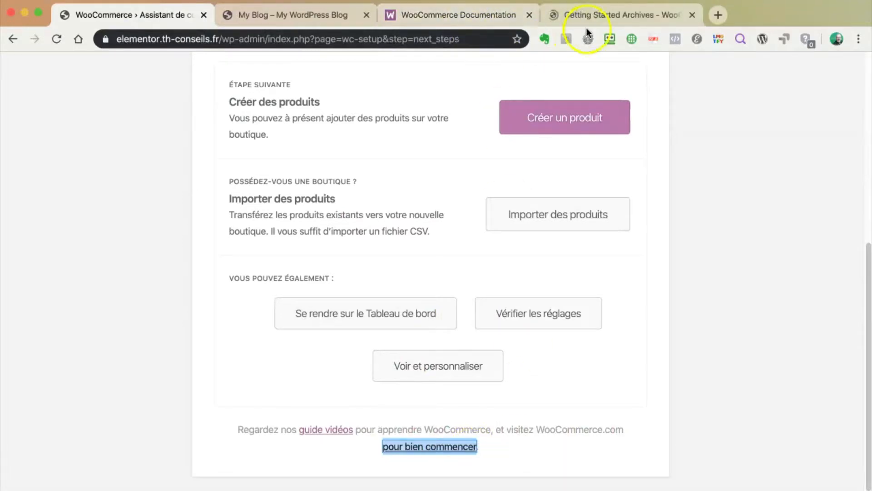
View the Getting Started docs and decline the offer to translate the page
{"action": "left_click", "coordinate": [594, 17]}
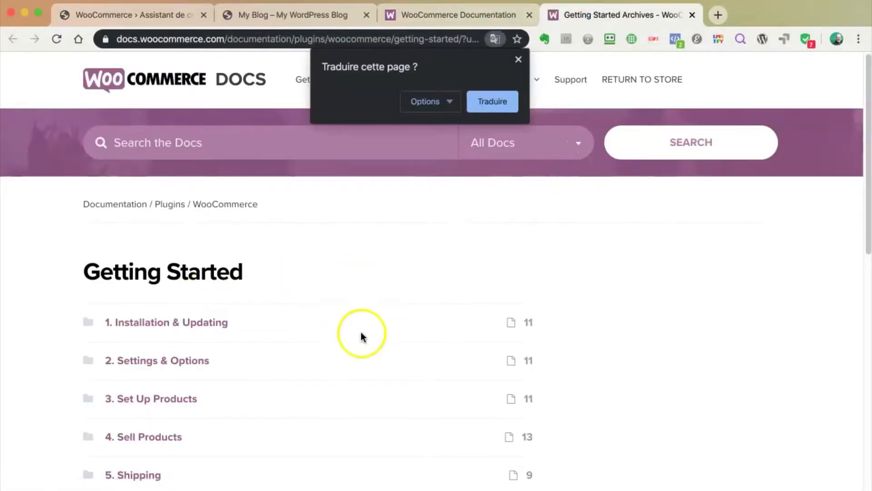
{"action": "scroll", "coordinate": [361, 336], "scroll_direction": "down", "scroll_amount": 3}
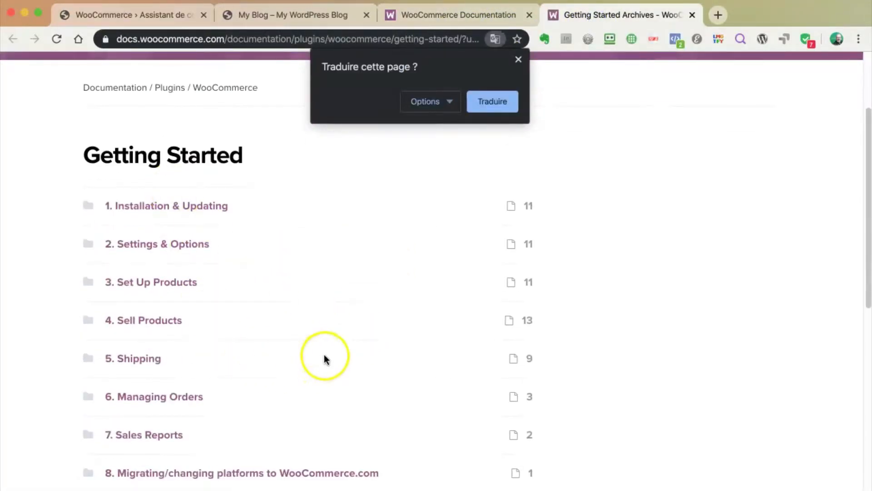
{"action": "scroll", "coordinate": [323, 359], "scroll_direction": "up", "scroll_amount": 3}
{"action": "left_click", "coordinate": [519, 59]}
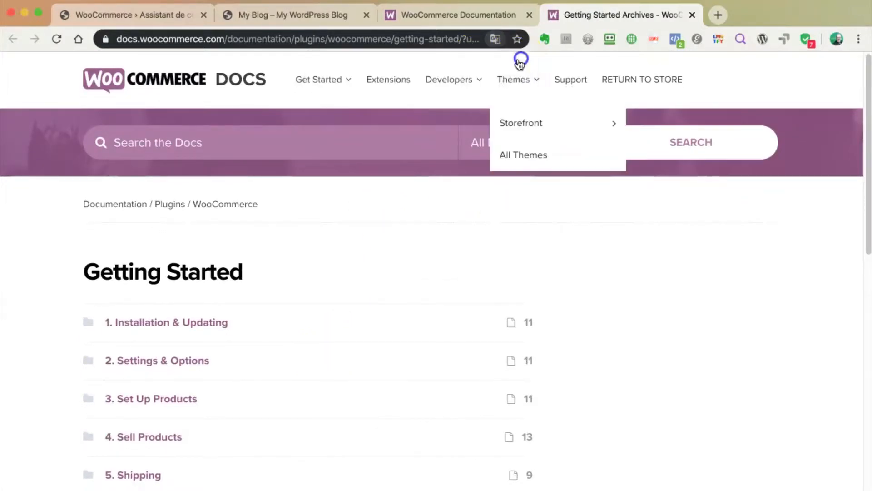
{"action": "left_click", "coordinate": [718, 17]}
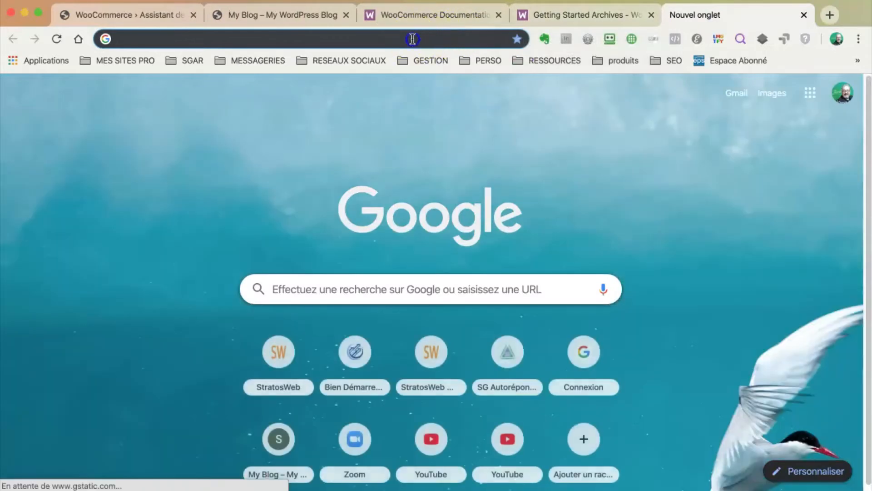
Search Google for 'formation gratuite en français sur woocommerce'
{"action": "left_click", "coordinate": [318, 285]}
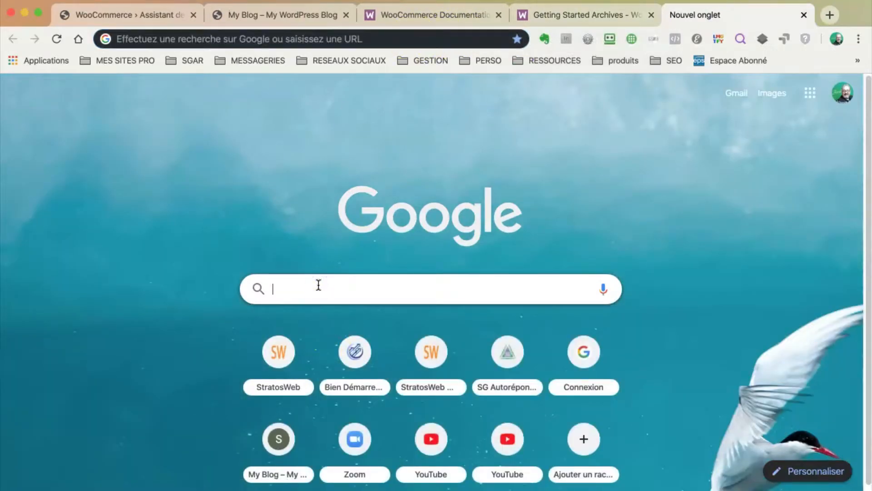
{"action": "type", "text": "format"}
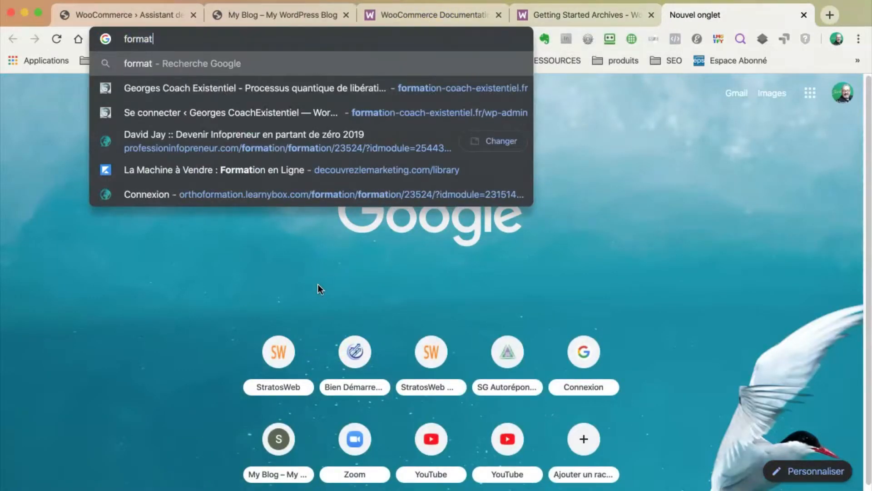
{"action": "type", "text": "ion en fr"}
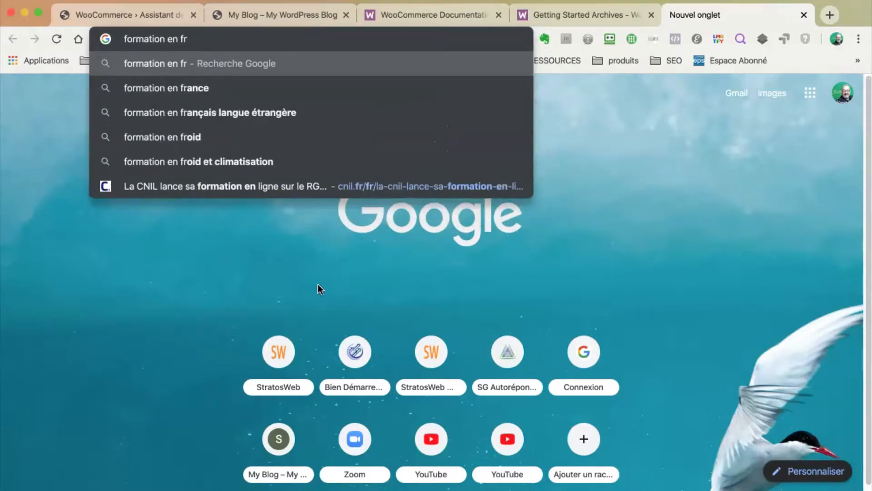
{"action": "type", "text": "ançais sur"}
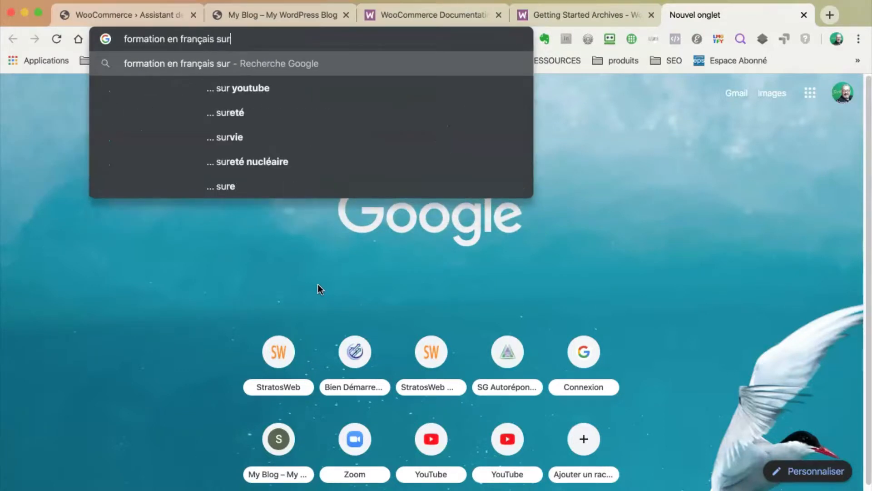
{"action": "type", "text": " woocomme"}
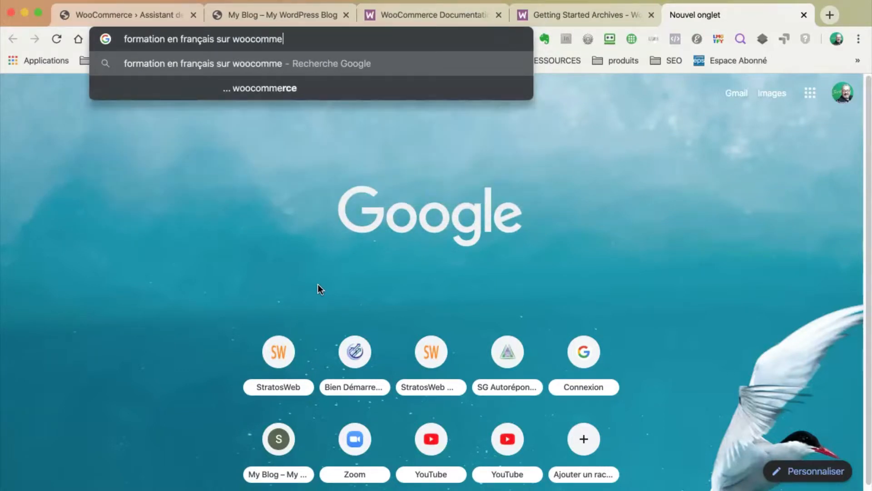
{"action": "type", "text": "rce"}
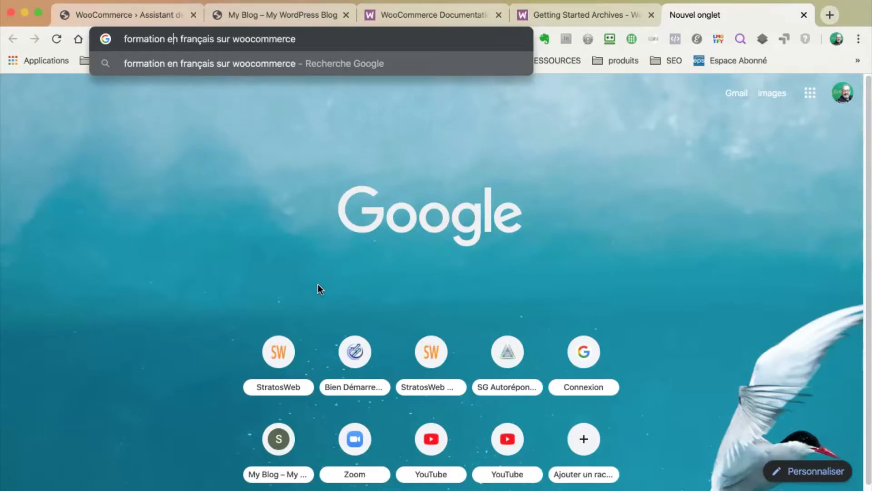
{"action": "key", "text": "alt+Left"}
{"action": "key", "text": "alt+Left"}
{"action": "key", "text": "alt+Left"}
{"action": "key", "text": "alt+Left"}
{"action": "type", "text": "gratuite"}
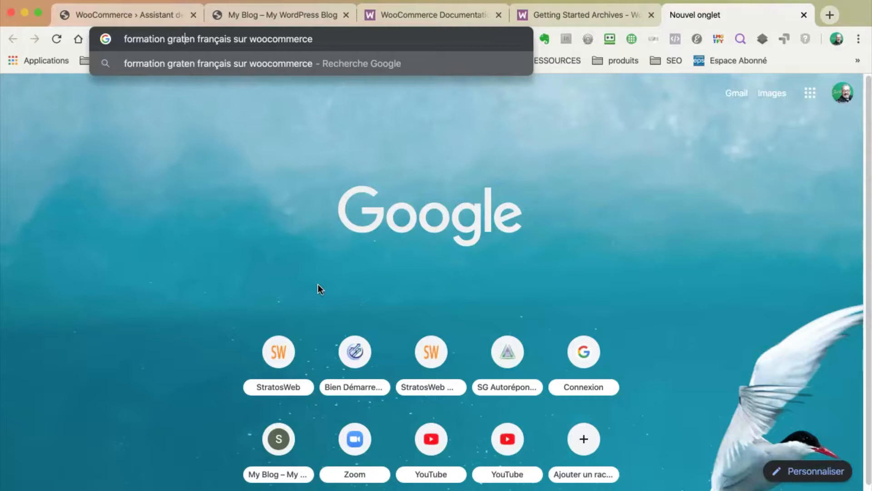
{"action": "key", "text": "Return"}
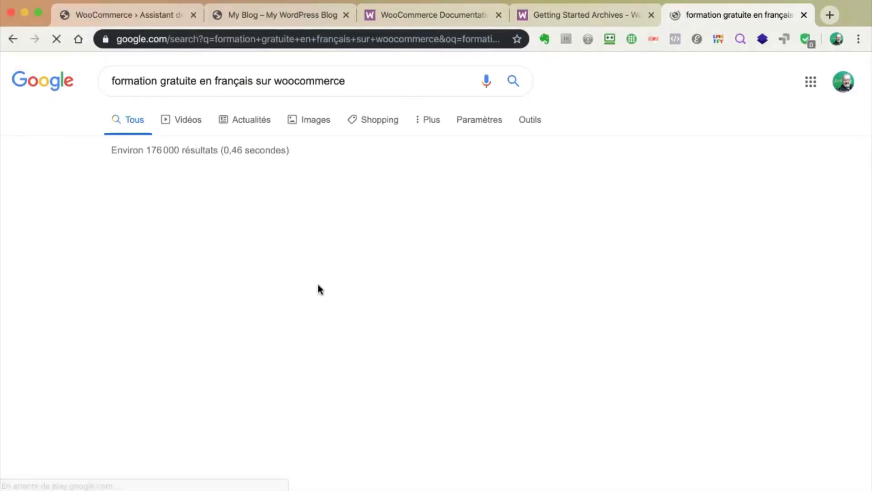
{"action": "scroll", "coordinate": [585, 268], "scroll_direction": "down", "scroll_amount": 1}
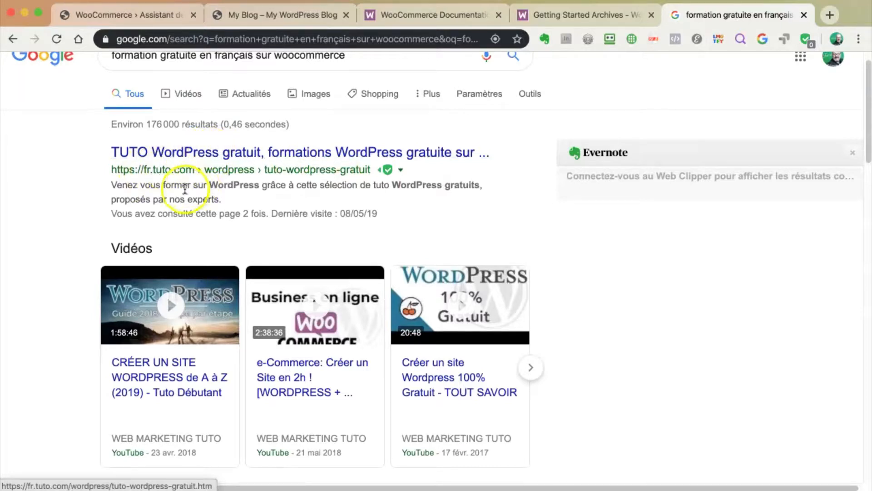
Open the fr.tuto.com free WordPress tutorials result and look through the page
{"action": "left_click", "coordinate": [242, 152]}
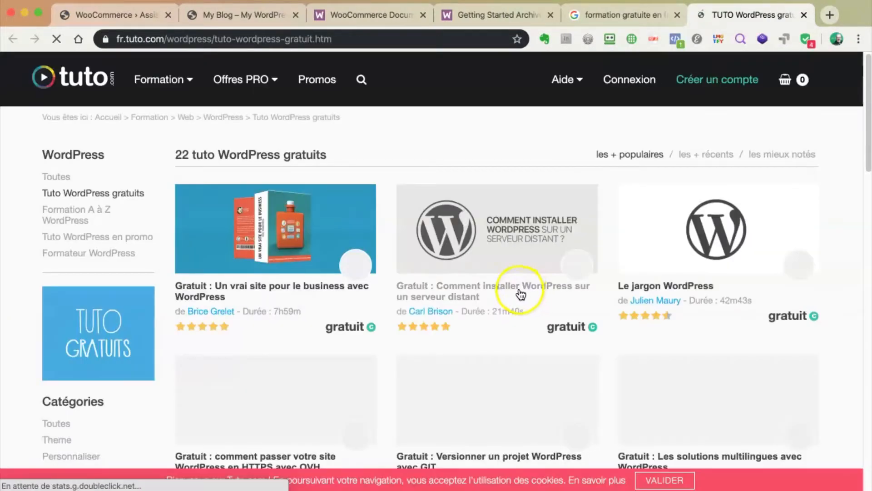
{"action": "scroll", "coordinate": [392, 296], "scroll_direction": "down", "scroll_amount": 3}
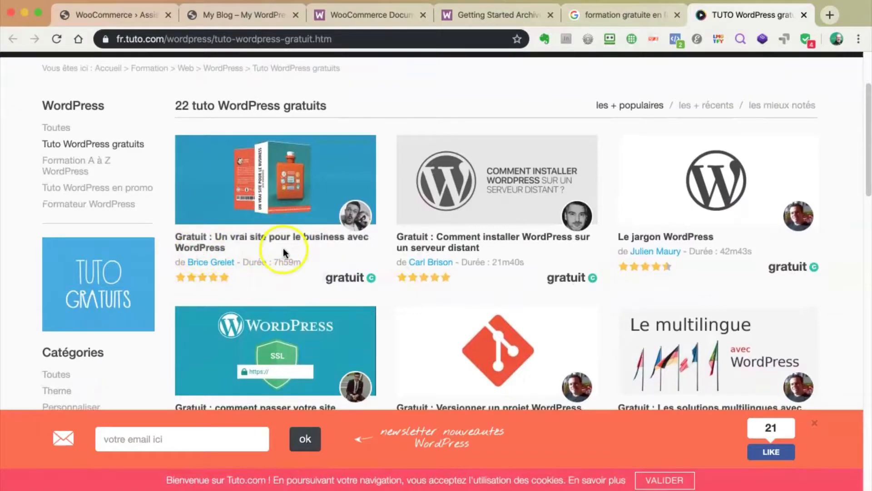
{"action": "scroll", "coordinate": [389, 288], "scroll_direction": "down", "scroll_amount": 2}
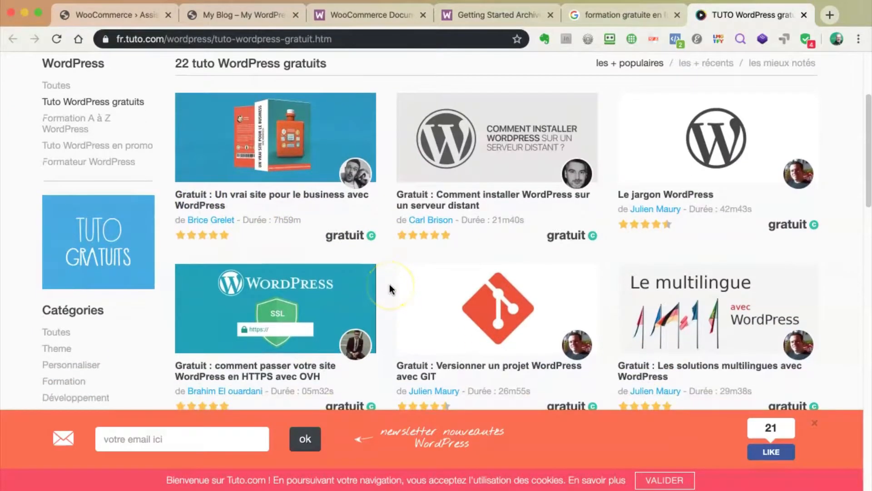
{"action": "scroll", "coordinate": [389, 284], "scroll_direction": "down", "scroll_amount": 2}
{"action": "scroll", "coordinate": [388, 285], "scroll_direction": "up", "scroll_amount": 8}
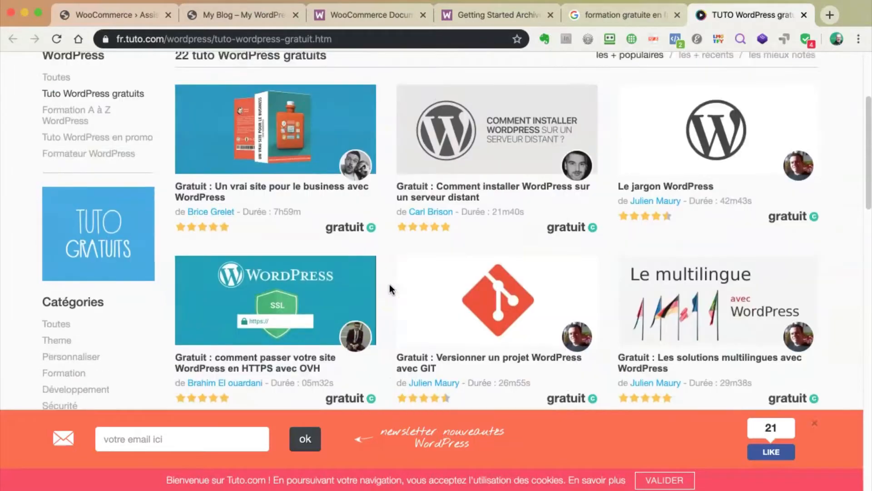
{"action": "left_click", "coordinate": [426, 261]}
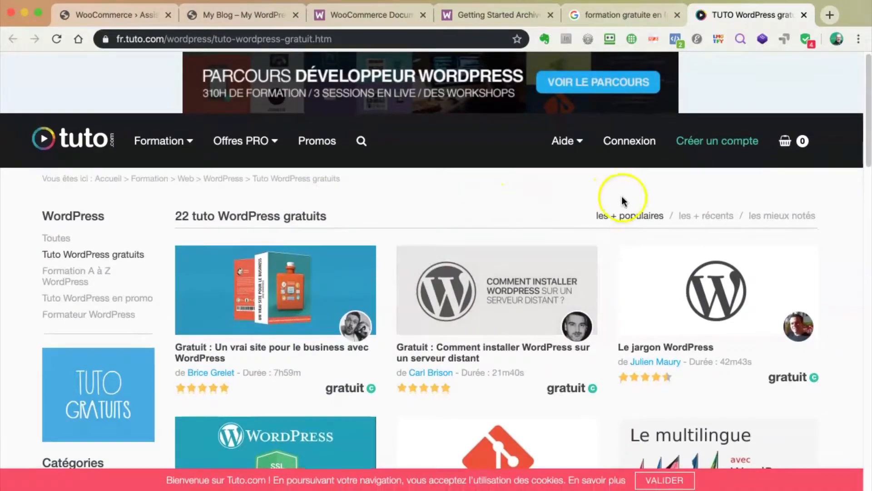
Search Tuto.com's courses for 'woocommerce', then return to the setup wizard tab
{"action": "left_click", "coordinate": [362, 143]}
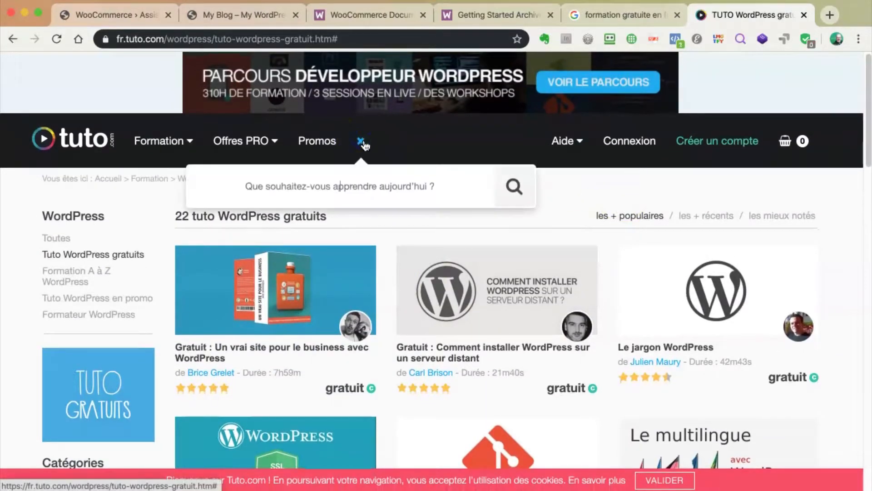
{"action": "left_click", "coordinate": [356, 186]}
{"action": "type", "text": "woocommerce"}
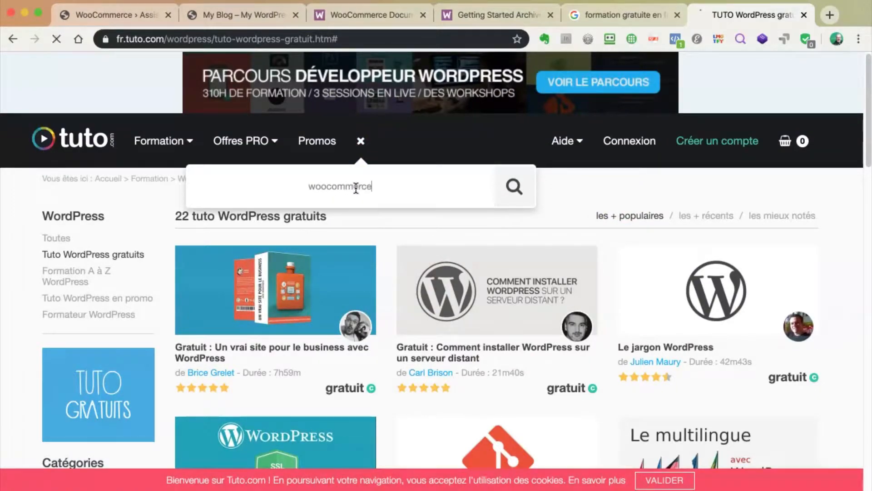
{"action": "key", "text": "Return"}
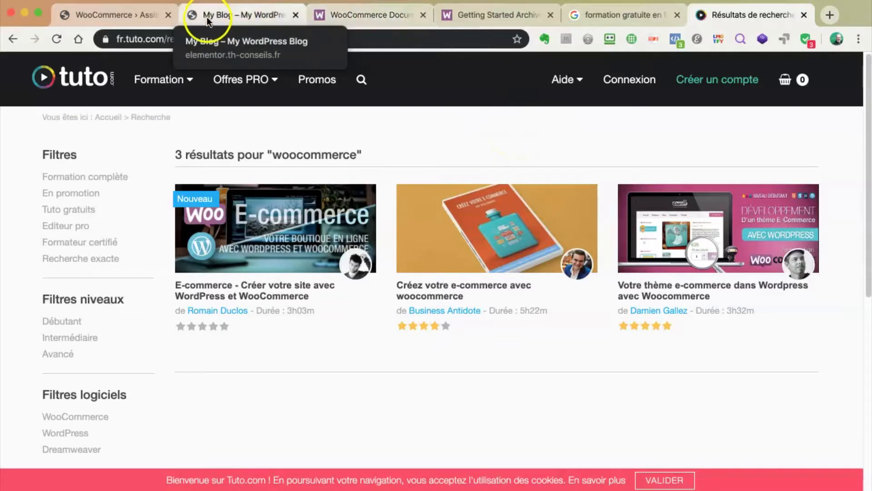
{"action": "left_click", "coordinate": [127, 17]}
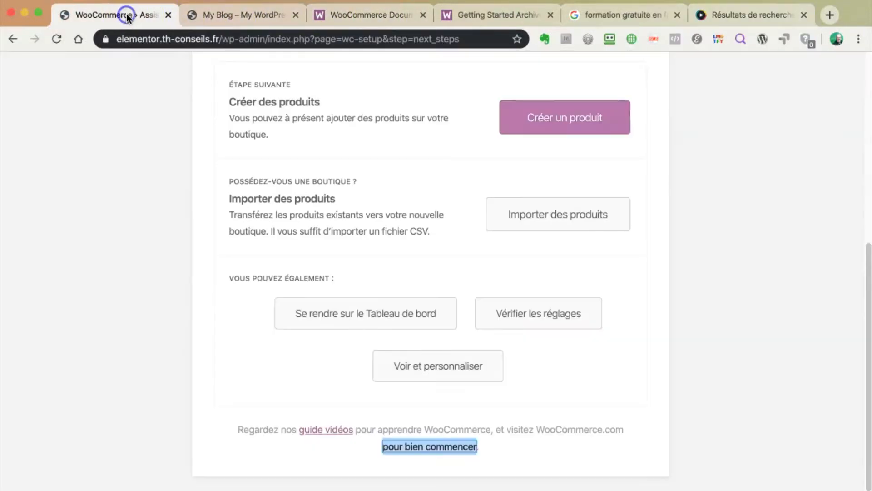
Open WooCommerce Réglages and review the Général tab's store address and Euro currency options
{"action": "left_click", "coordinate": [471, 241]}
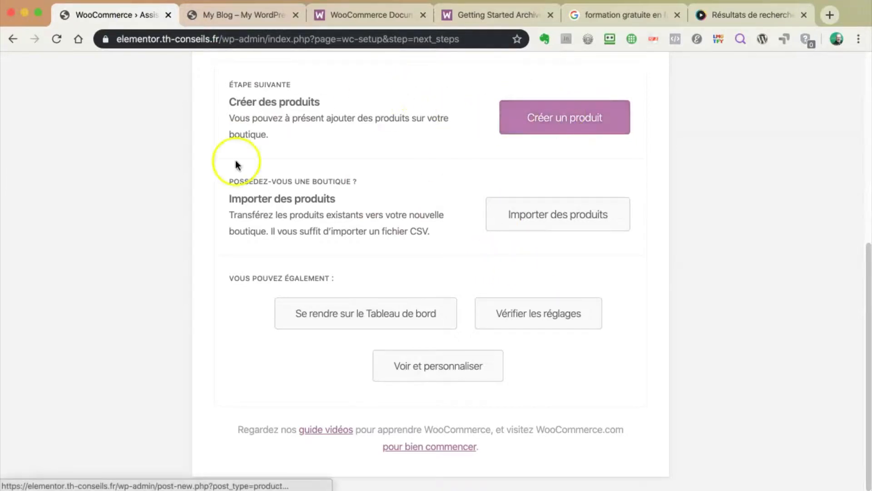
{"action": "left_click", "coordinate": [538, 315]}
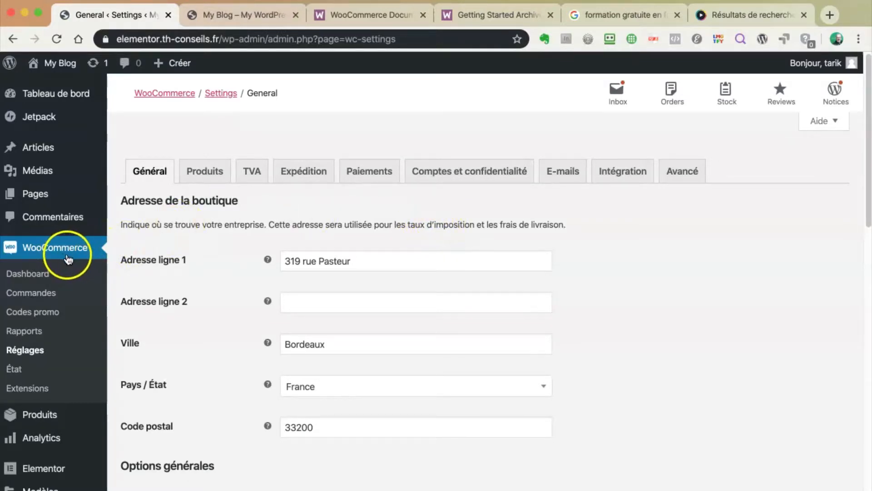
{"action": "scroll", "coordinate": [68, 257], "scroll_direction": "down", "scroll_amount": 1}
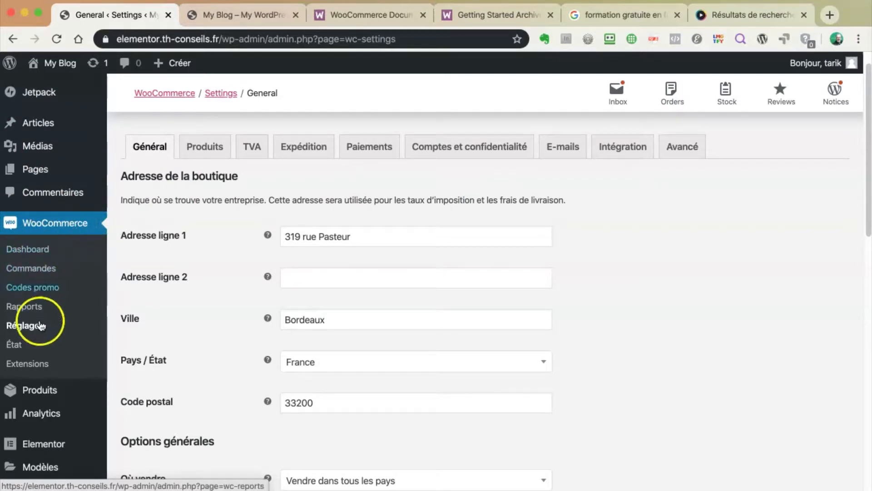
{"action": "scroll", "coordinate": [88, 300], "scroll_direction": "down", "scroll_amount": 3}
{"action": "mouse_move", "coordinate": [43, 302]}
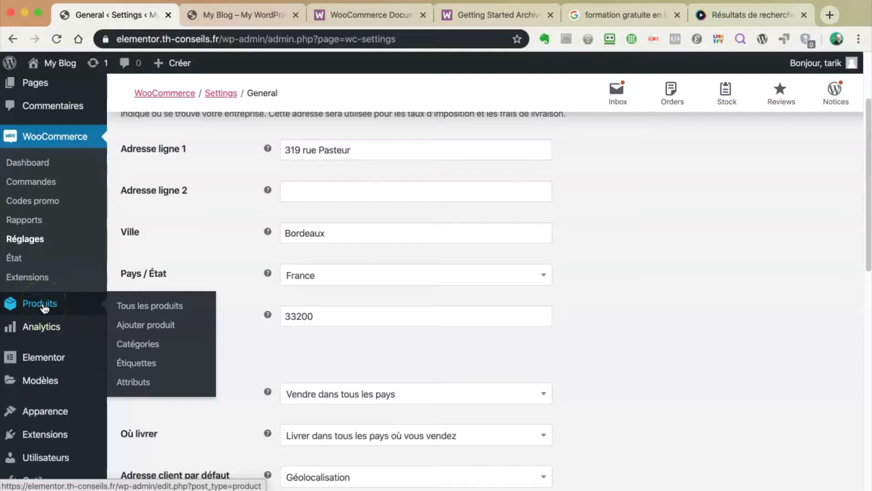
{"action": "scroll", "coordinate": [239, 243], "scroll_direction": "up", "scroll_amount": 3}
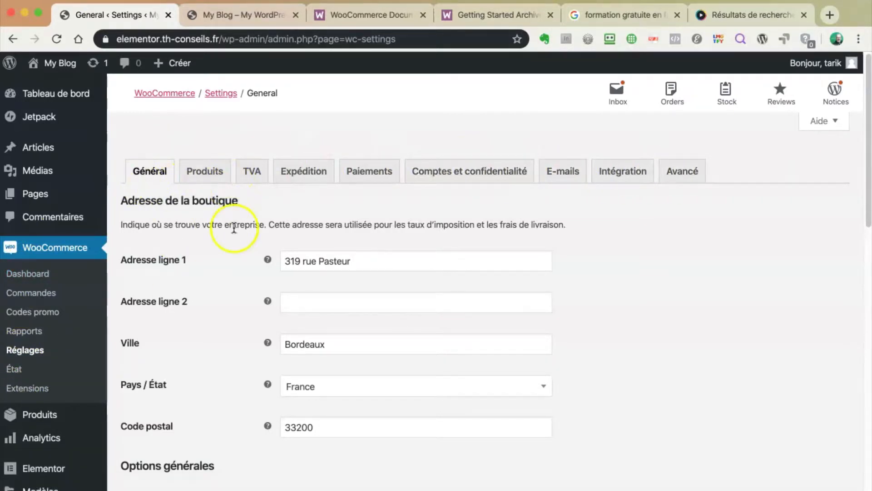
{"action": "scroll", "coordinate": [231, 228], "scroll_direction": "down", "scroll_amount": 10}
{"action": "scroll", "coordinate": [234, 230], "scroll_direction": "down", "scroll_amount": 4}
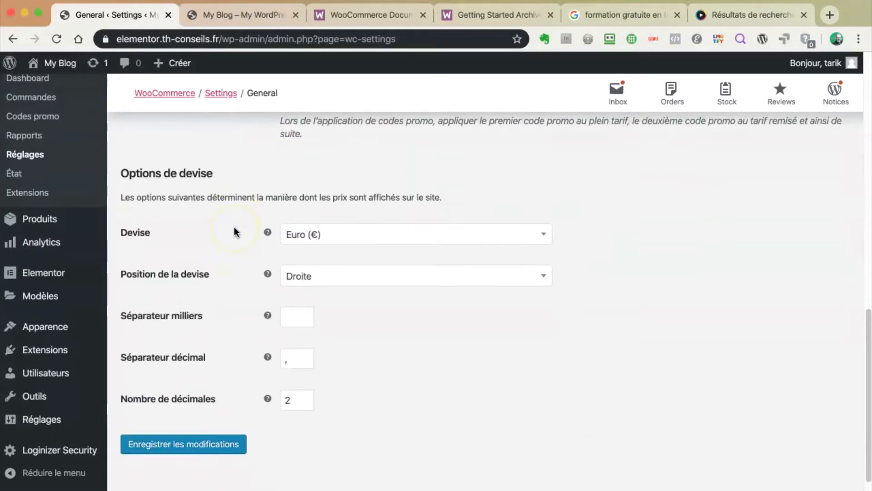
{"action": "scroll", "coordinate": [233, 229], "scroll_direction": "up", "scroll_amount": 10}
{"action": "scroll", "coordinate": [236, 226], "scroll_direction": "up", "scroll_amount": 5}
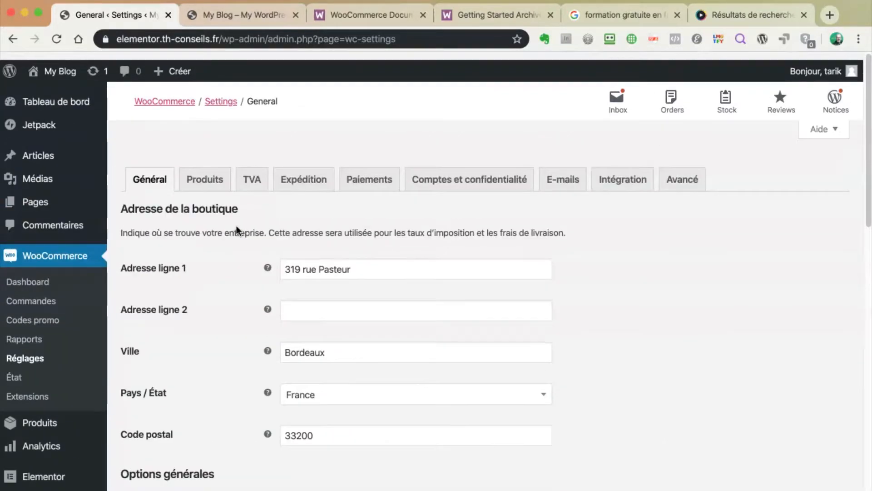
Review the WooCommerce Produits settings tab
{"action": "left_click", "coordinate": [204, 171]}
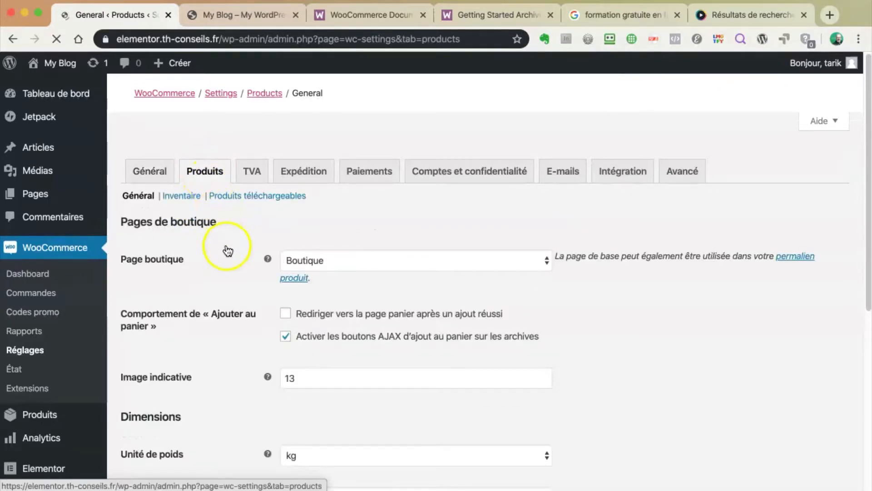
{"action": "scroll", "coordinate": [233, 281], "scroll_direction": "down", "scroll_amount": 3}
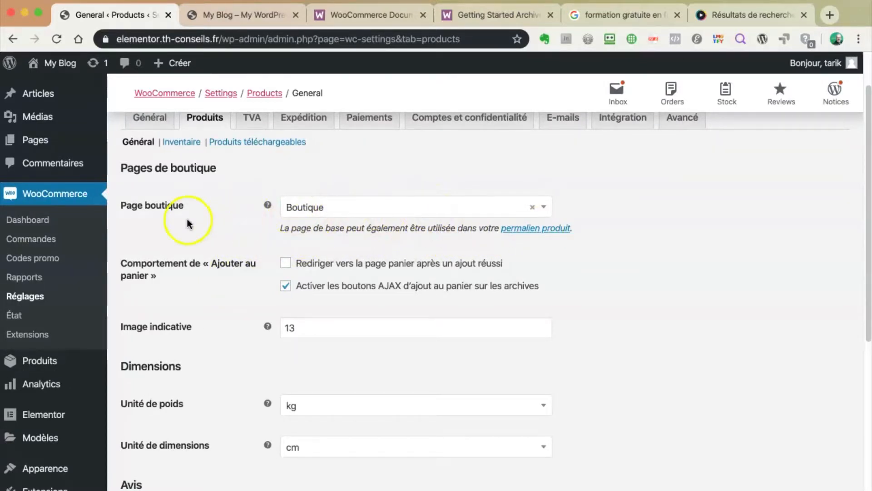
{"action": "scroll", "coordinate": [235, 242], "scroll_direction": "down", "scroll_amount": 6}
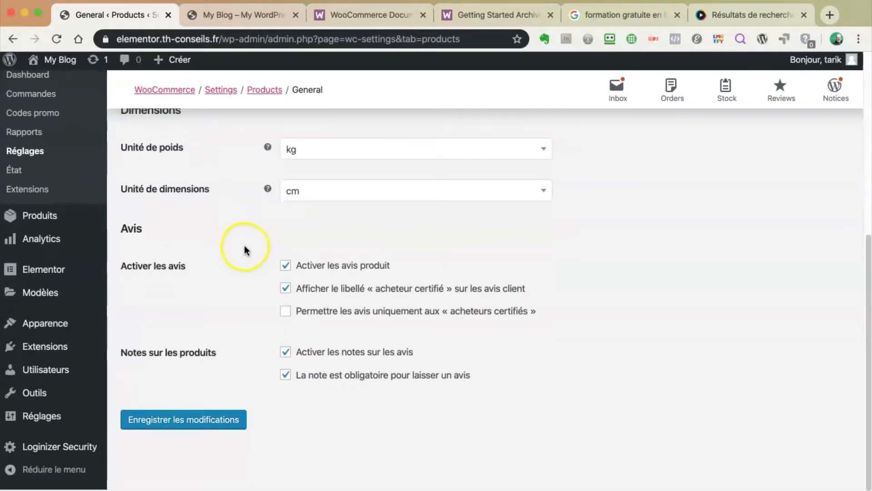
{"action": "scroll", "coordinate": [244, 246], "scroll_direction": "up", "scroll_amount": 8}
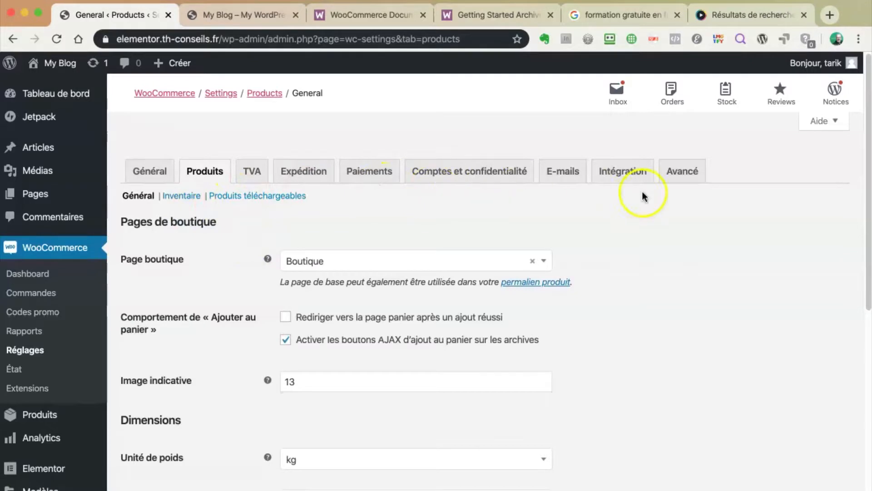
Review the Avancé tab's page setup settings, then open the list of all pages
{"action": "left_click", "coordinate": [681, 177]}
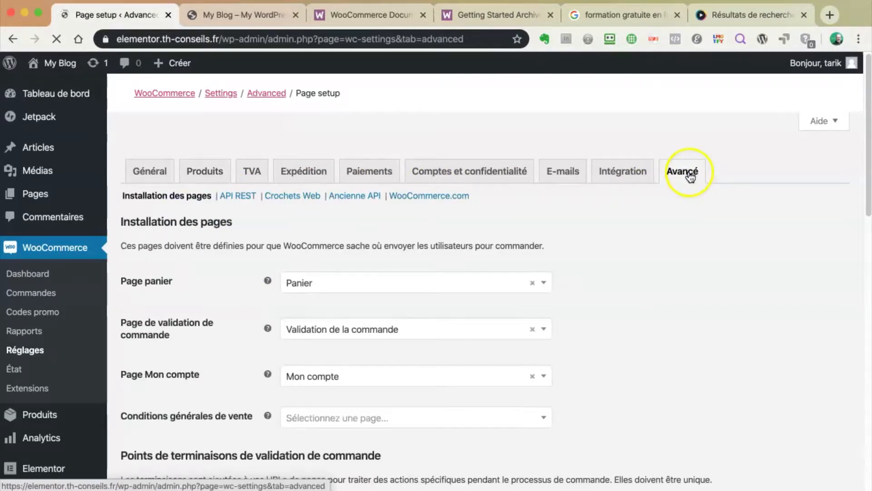
{"action": "scroll", "coordinate": [622, 284], "scroll_direction": "down", "scroll_amount": 5}
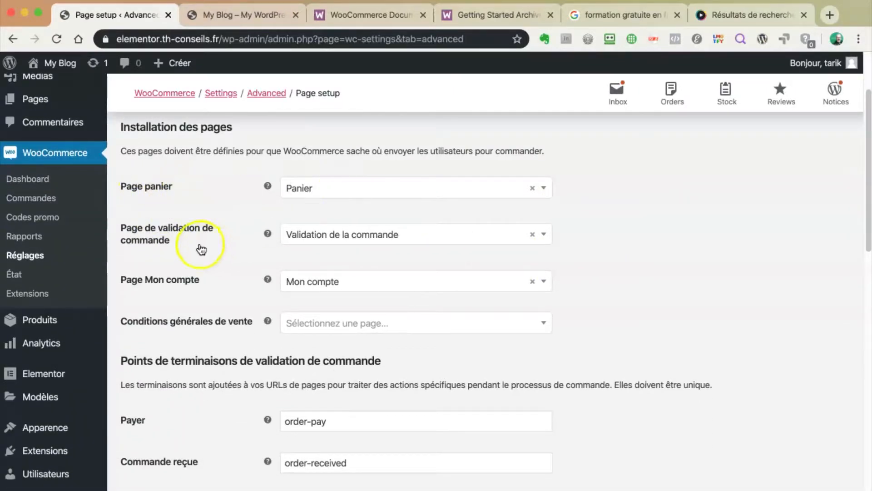
{"action": "scroll", "coordinate": [628, 350], "scroll_direction": "down", "scroll_amount": 12}
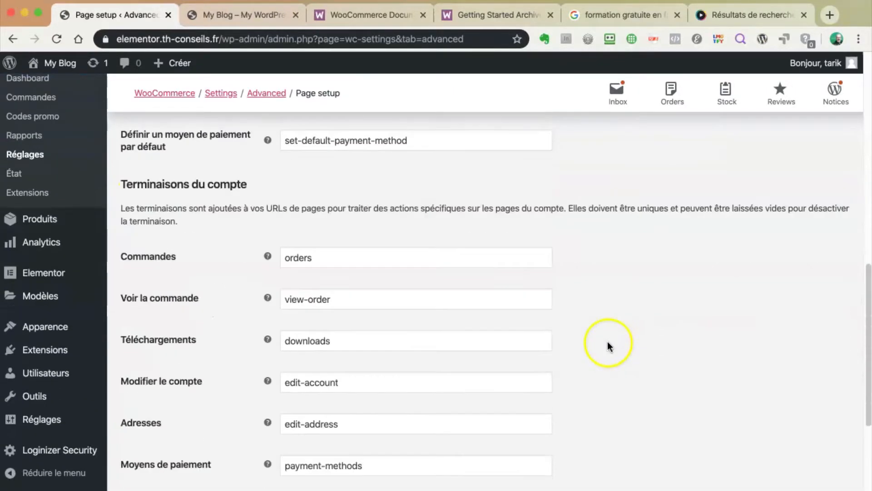
{"action": "scroll", "coordinate": [604, 341], "scroll_direction": "up", "scroll_amount": 10}
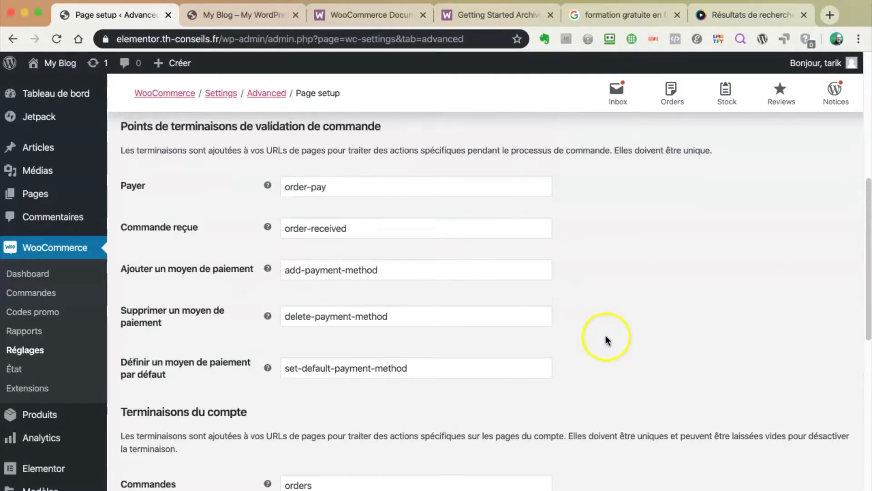
{"action": "scroll", "coordinate": [607, 336], "scroll_direction": "up", "scroll_amount": 10}
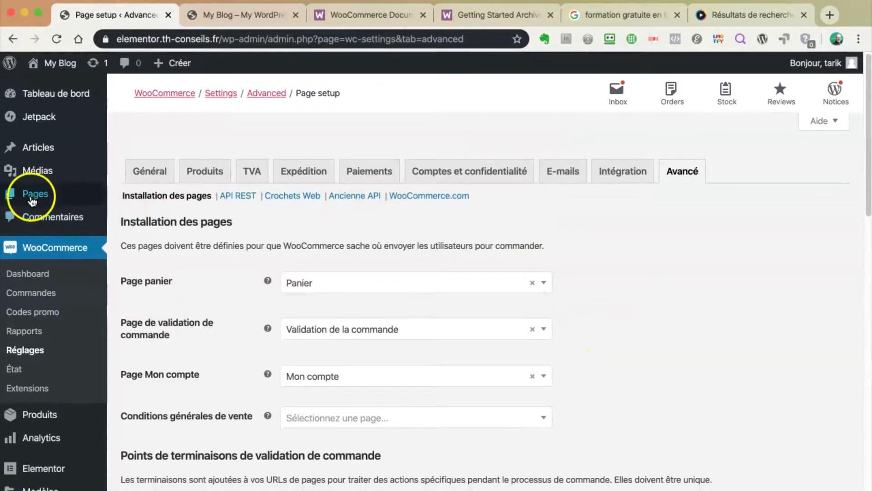
{"action": "mouse_move", "coordinate": [35, 199]}
{"action": "left_click", "coordinate": [124, 196]}
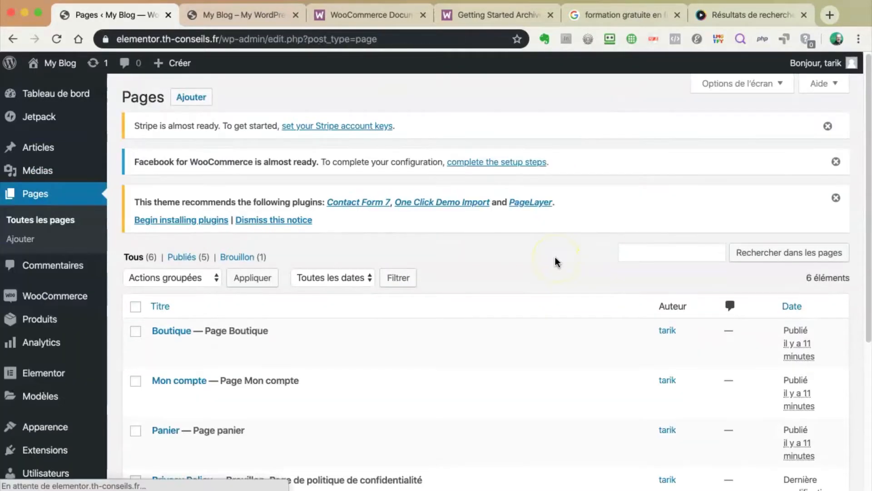
Scroll through the Pages list to find Boutique, Mon compte, Panier and Validation de la commande
{"action": "scroll", "coordinate": [504, 257], "scroll_direction": "down", "scroll_amount": 2}
{"action": "scroll", "coordinate": [529, 267], "scroll_direction": "down", "scroll_amount": 3}
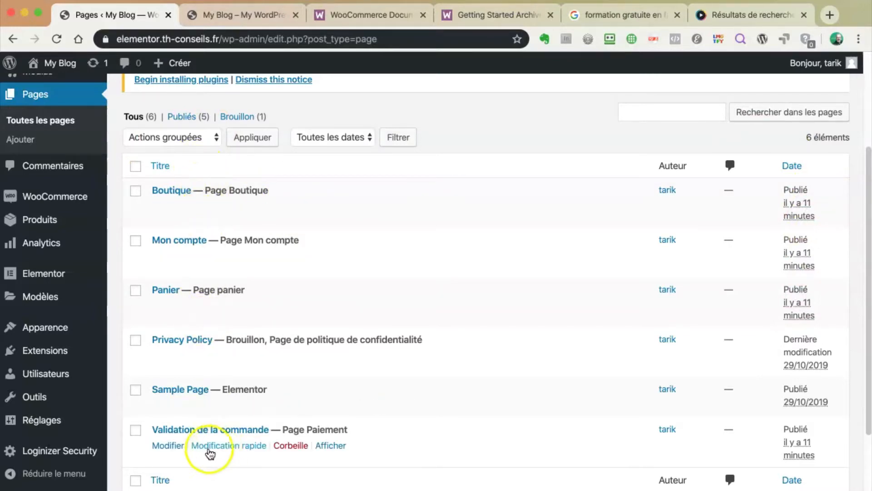
{"action": "scroll", "coordinate": [175, 206], "scroll_direction": "up", "scroll_amount": 1}
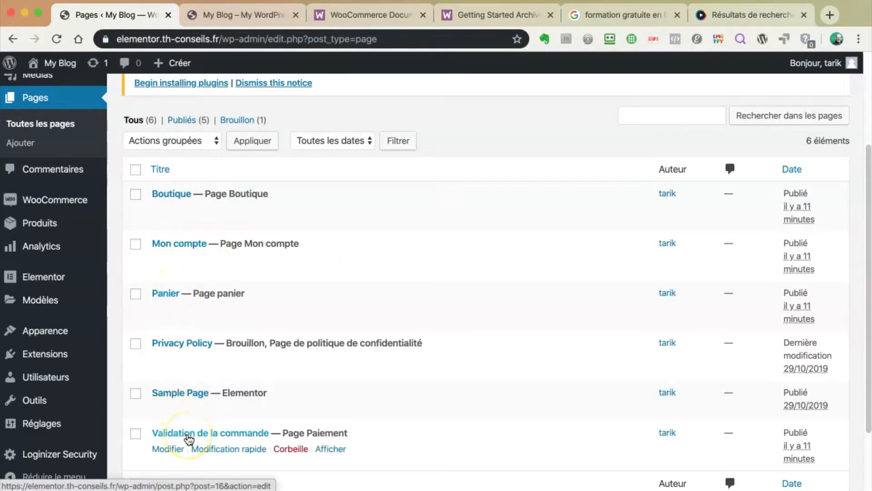
{"action": "scroll", "coordinate": [189, 436], "scroll_direction": "down", "scroll_amount": 3}
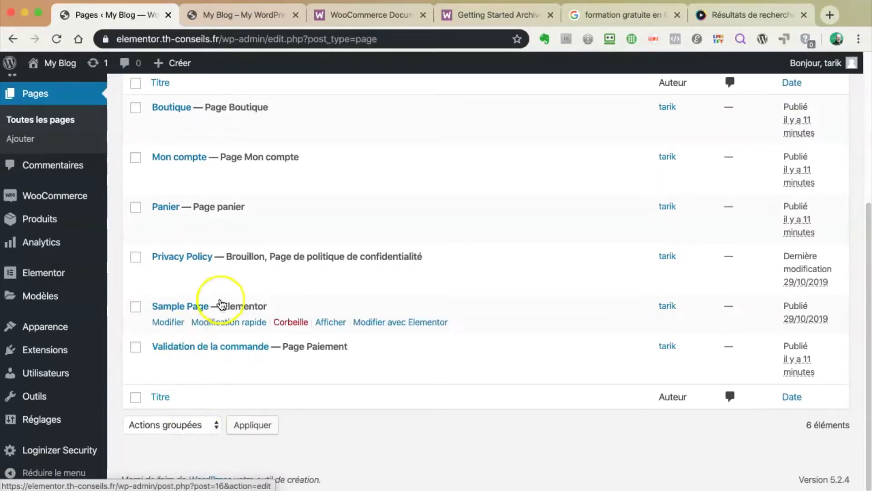
{"action": "scroll", "coordinate": [103, 149], "scroll_direction": "up", "scroll_amount": 3}
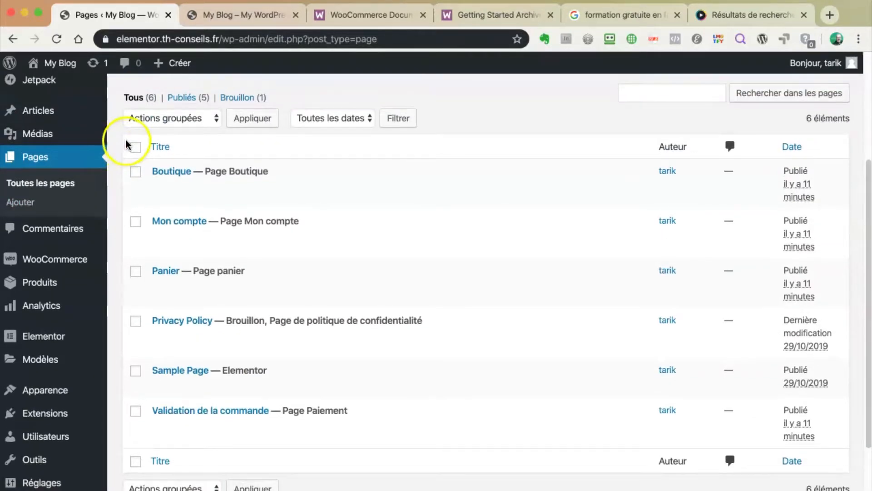
{"action": "mouse_move", "coordinate": [40, 259]}
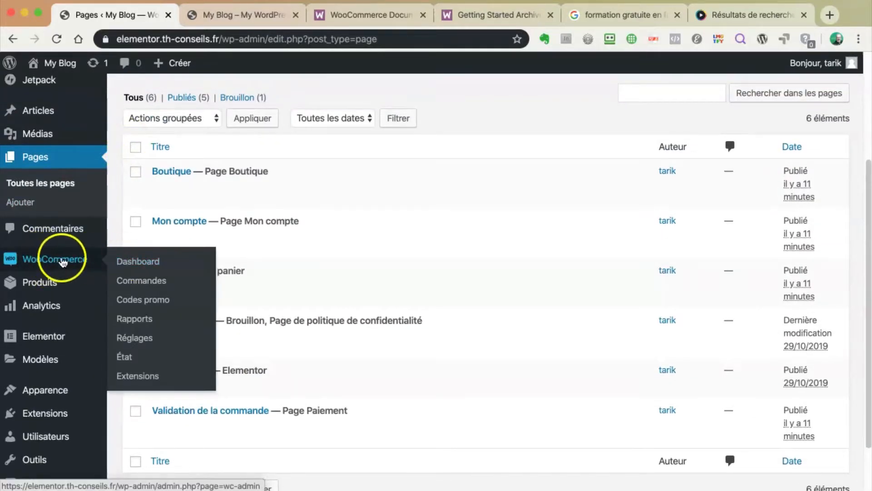
Review the WooCommerce dashboard's zero revenue and orders, then return to WooCommerce Settings
{"action": "left_click", "coordinate": [133, 266]}
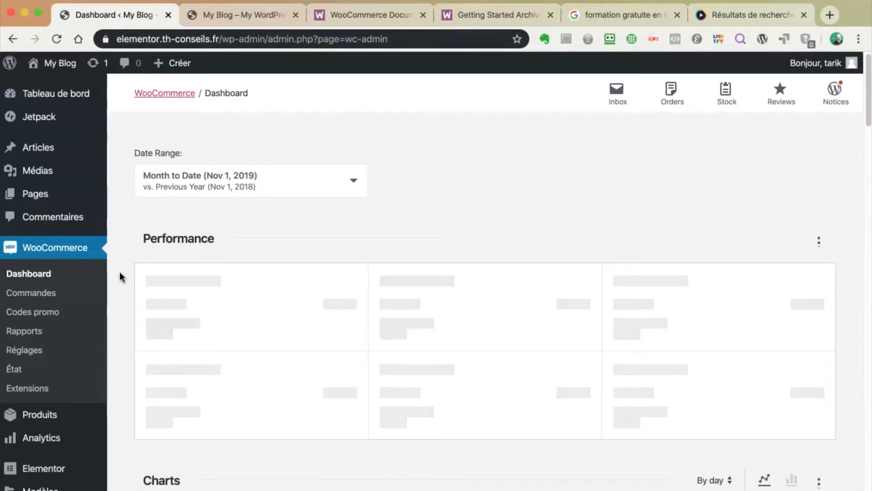
{"action": "scroll", "coordinate": [120, 273], "scroll_direction": "down", "scroll_amount": 7}
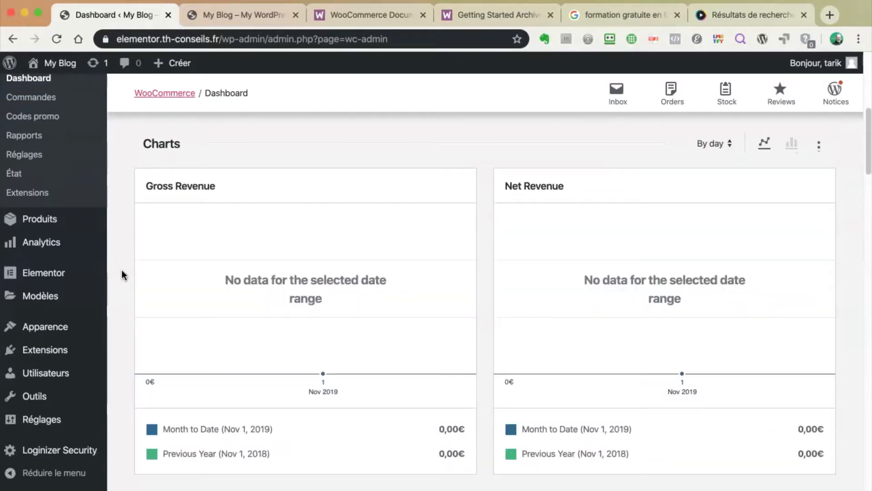
{"action": "scroll", "coordinate": [122, 269], "scroll_direction": "up", "scroll_amount": 7}
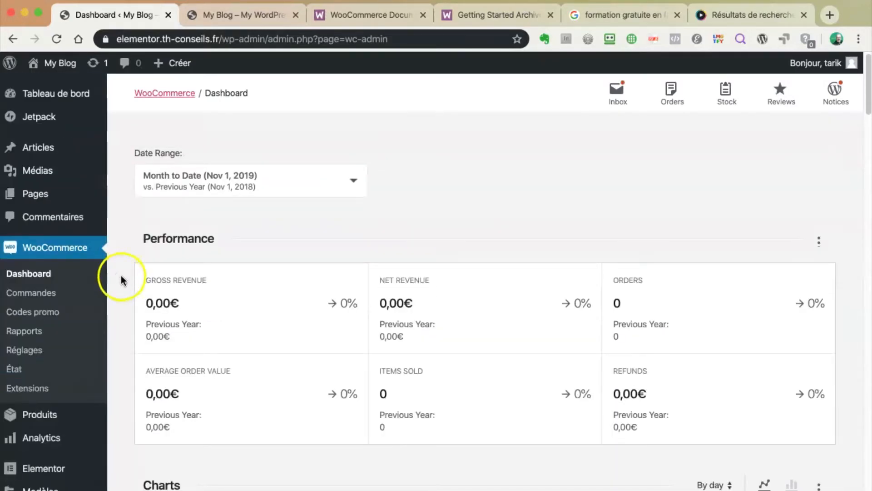
{"action": "scroll", "coordinate": [121, 275], "scroll_direction": "down", "scroll_amount": 3}
{"action": "scroll", "coordinate": [122, 274], "scroll_direction": "down", "scroll_amount": 15}
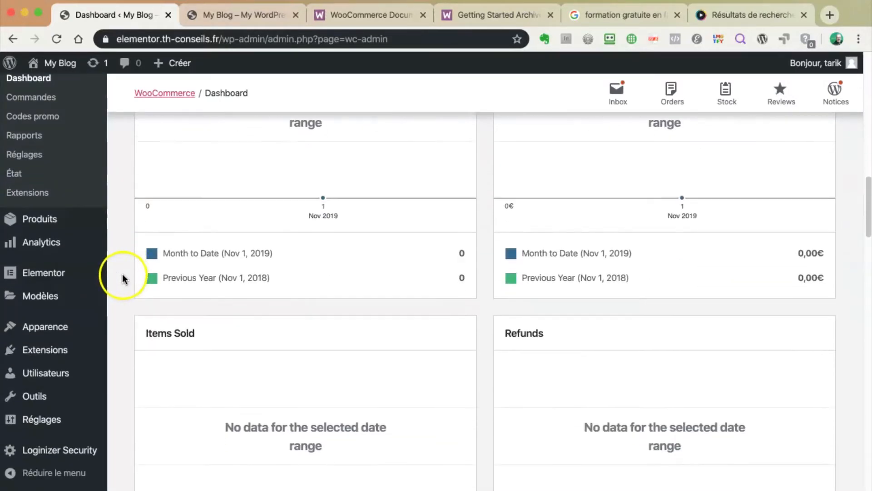
{"action": "scroll", "coordinate": [123, 272], "scroll_direction": "up", "scroll_amount": 17}
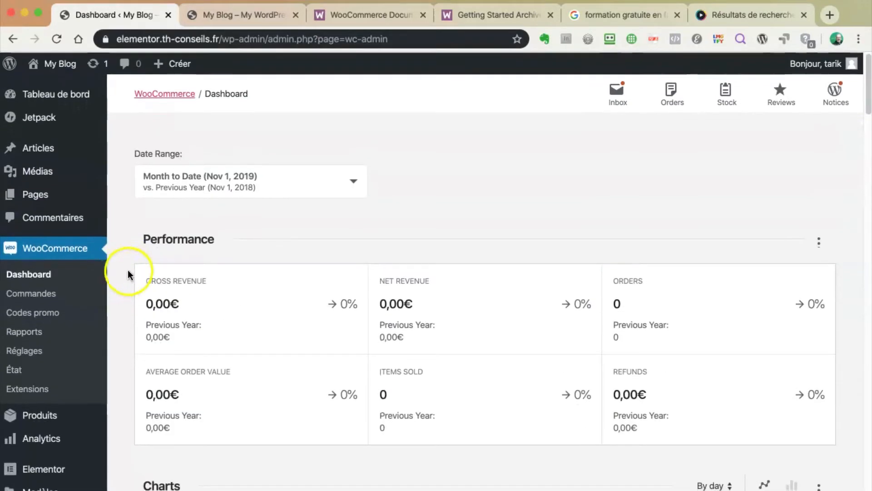
{"action": "left_click", "coordinate": [25, 350]}
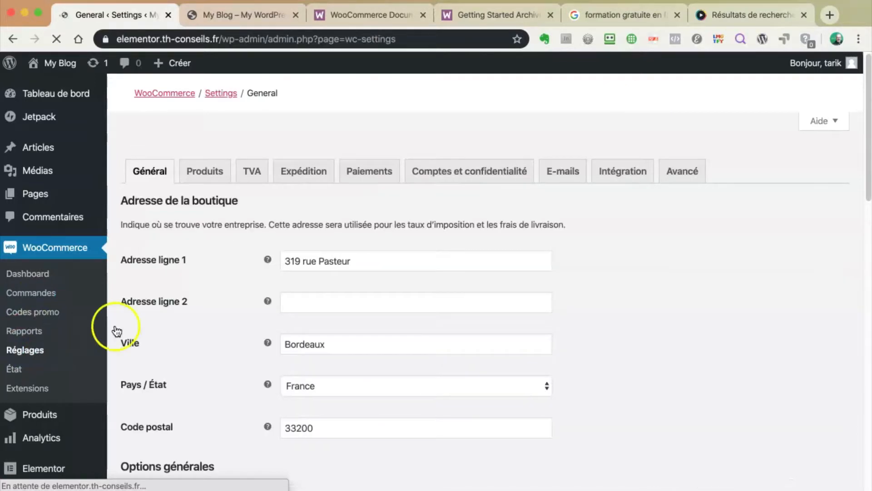
Look through the Intégration and Avancé settings pages
{"action": "left_click", "coordinate": [622, 176]}
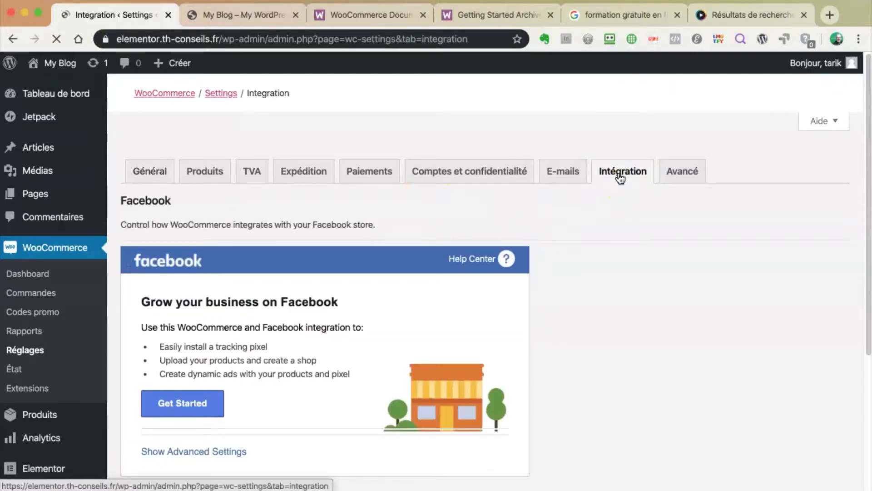
{"action": "scroll", "coordinate": [596, 329], "scroll_direction": "down", "scroll_amount": 5}
{"action": "scroll", "coordinate": [598, 328], "scroll_direction": "up", "scroll_amount": 5}
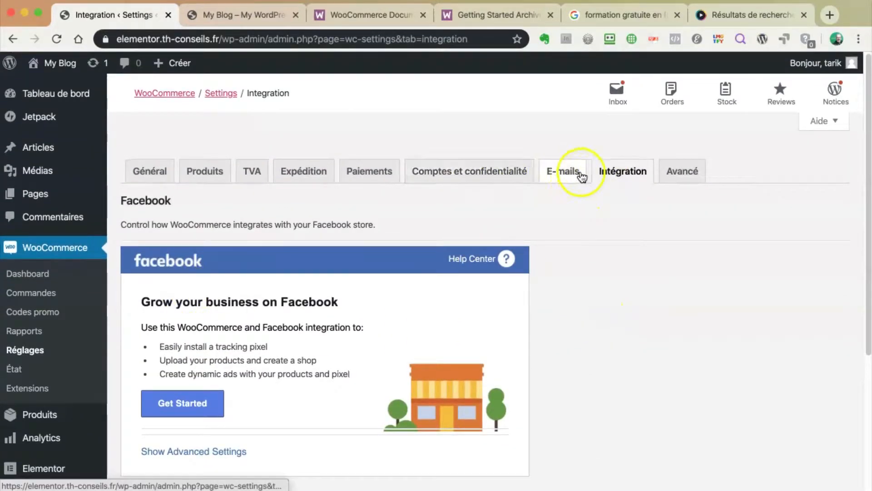
{"action": "left_click", "coordinate": [684, 171]}
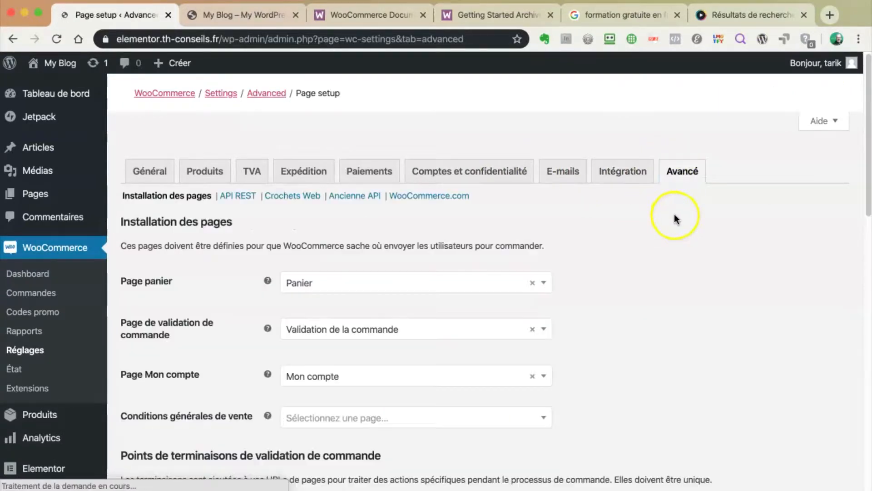
{"action": "scroll", "coordinate": [708, 313], "scroll_direction": "down", "scroll_amount": 1}
{"action": "scroll", "coordinate": [709, 312], "scroll_direction": "down", "scroll_amount": 1}
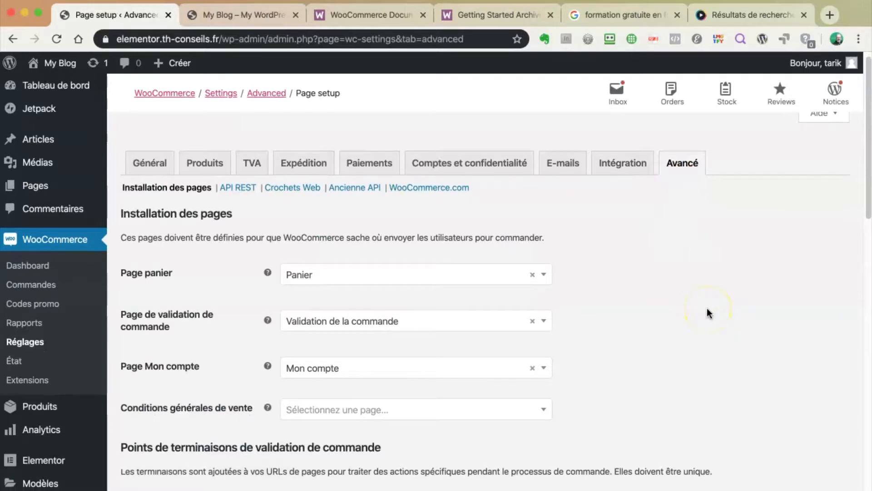
{"action": "scroll", "coordinate": [708, 312], "scroll_direction": "down", "scroll_amount": 12}
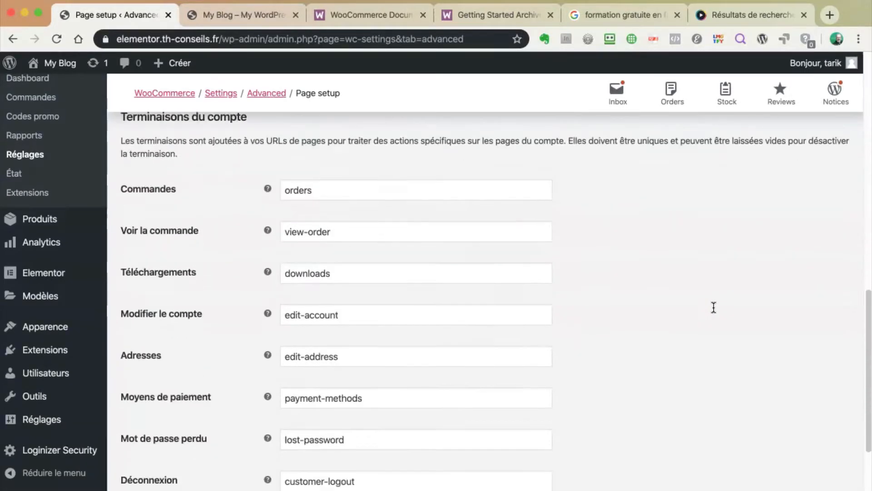
{"action": "scroll", "coordinate": [713, 308], "scroll_direction": "down", "scroll_amount": 3}
{"action": "scroll", "coordinate": [713, 304], "scroll_direction": "up", "scroll_amount": 15}
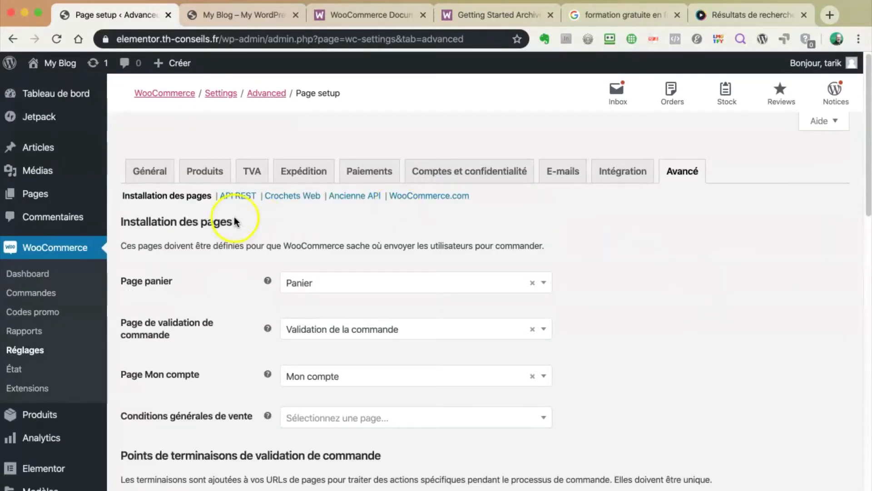
Check the REST API and Webhooks sections, ending on the WooCommerce.com section
{"action": "left_click", "coordinate": [240, 201]}
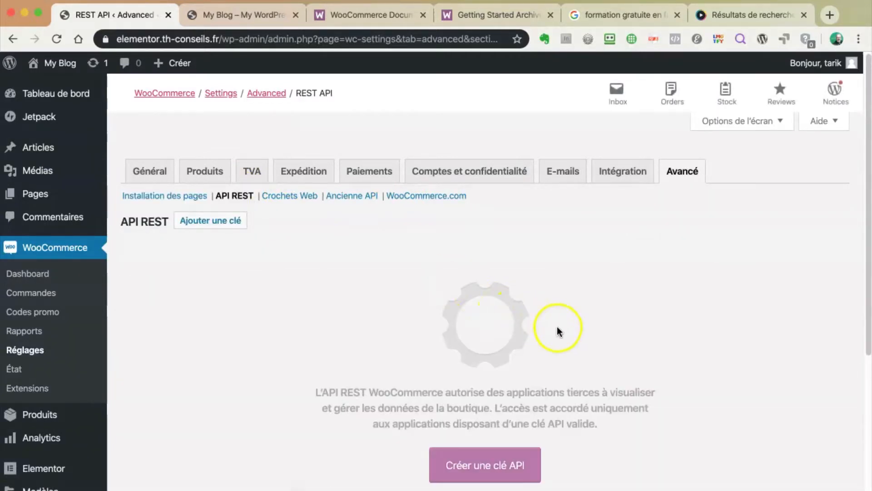
{"action": "scroll", "coordinate": [559, 330], "scroll_direction": "down", "scroll_amount": 2}
{"action": "scroll", "coordinate": [395, 305], "scroll_direction": "up", "scroll_amount": 2}
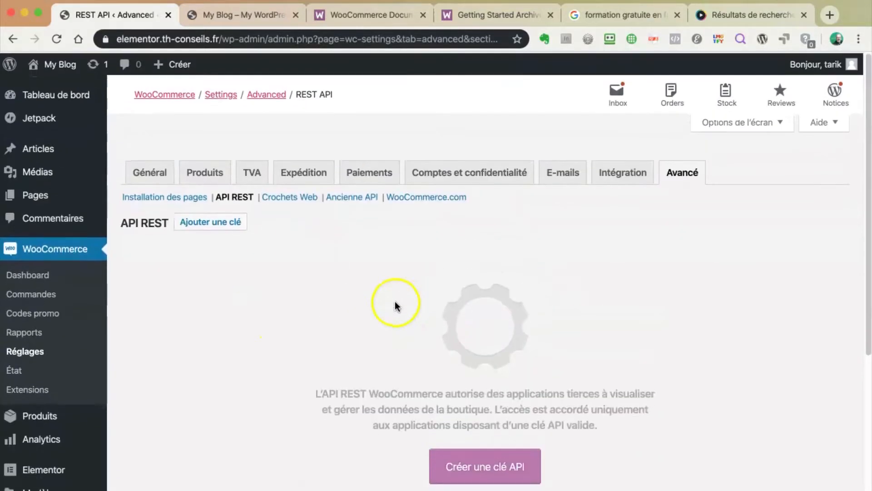
{"action": "left_click", "coordinate": [287, 196]}
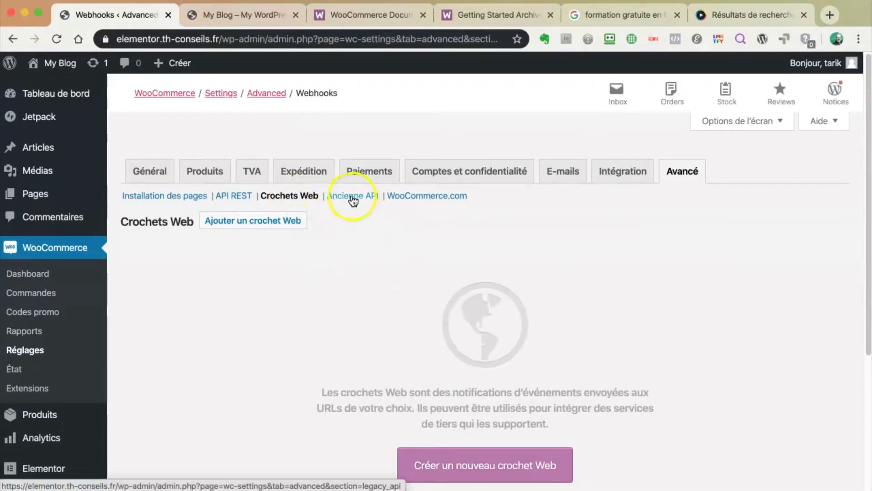
{"action": "left_click", "coordinate": [435, 196]}
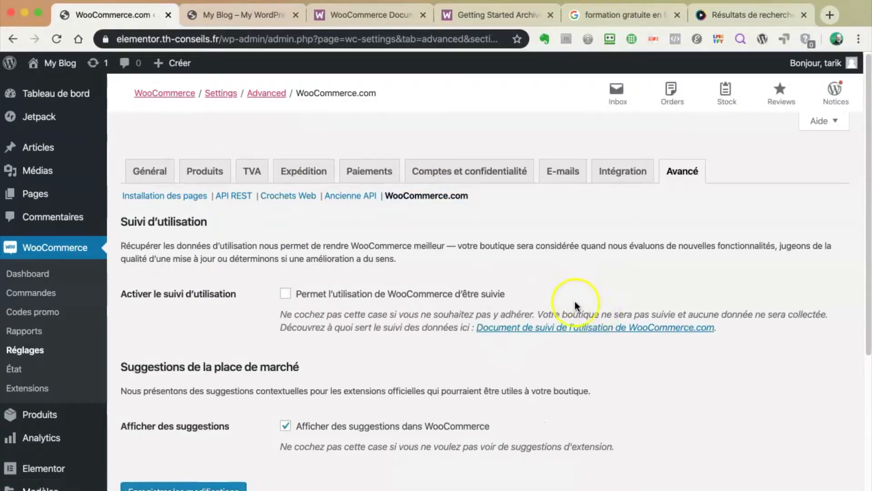
{"action": "scroll", "coordinate": [430, 303], "scroll_direction": "down", "scroll_amount": 3}
{"action": "scroll", "coordinate": [426, 310], "scroll_direction": "up", "scroll_amount": 4}
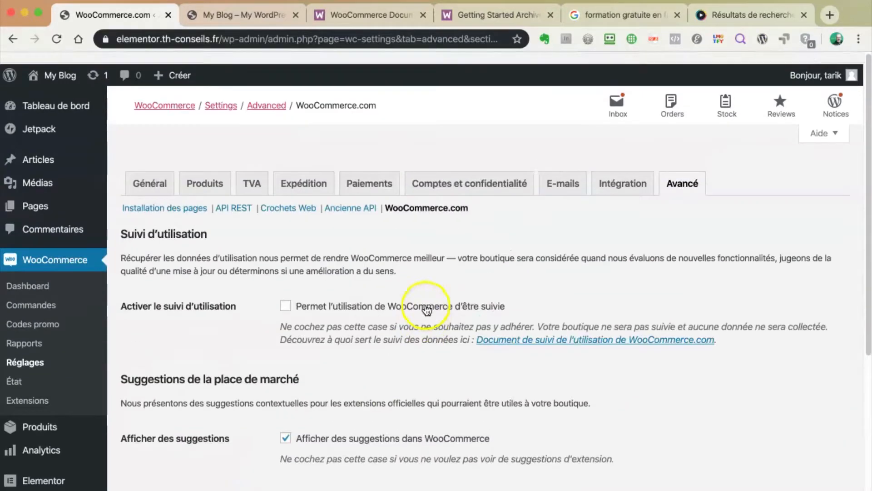
Review the Paiements methods and the Expédition shipping zone settings
{"action": "left_click", "coordinate": [367, 175]}
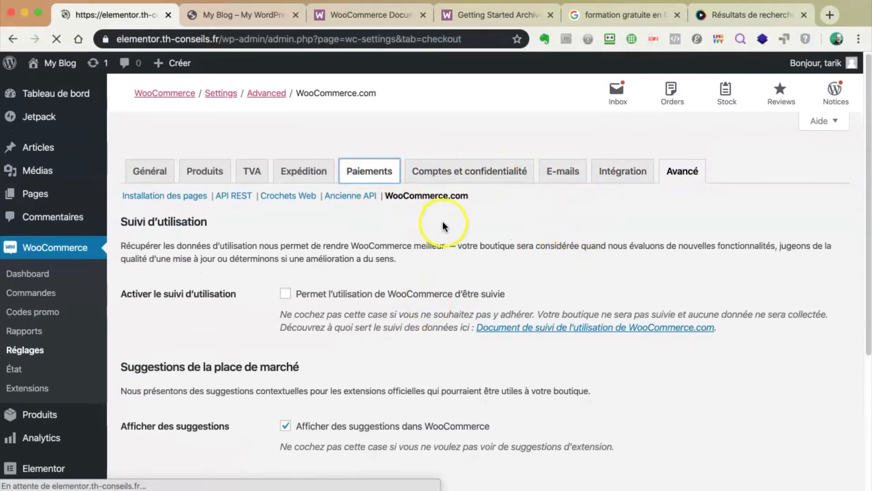
{"action": "scroll", "coordinate": [360, 259], "scroll_direction": "down", "scroll_amount": 3}
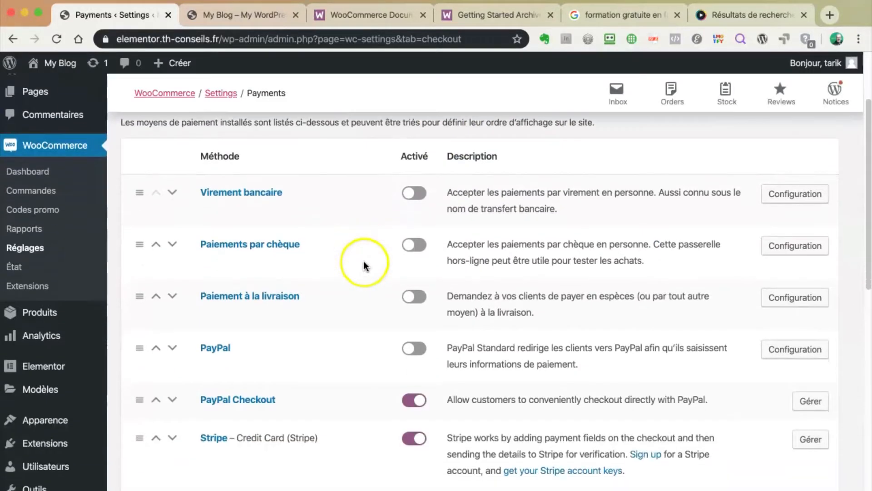
{"action": "scroll", "coordinate": [384, 264], "scroll_direction": "down", "scroll_amount": 3}
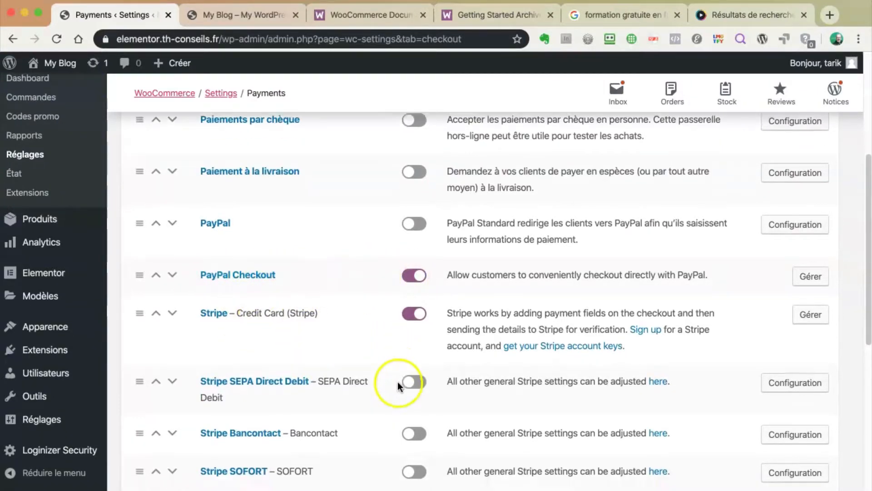
{"action": "scroll", "coordinate": [397, 380], "scroll_direction": "down", "scroll_amount": 10}
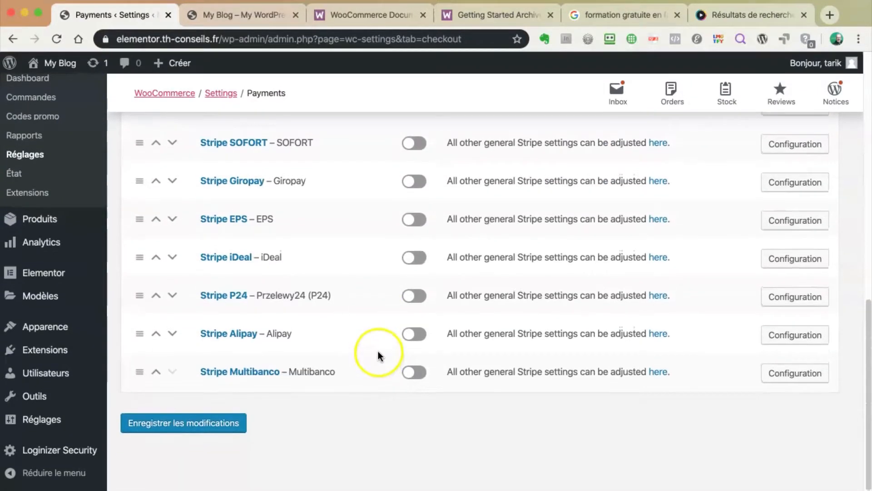
{"action": "scroll", "coordinate": [377, 350], "scroll_direction": "up", "scroll_amount": 15}
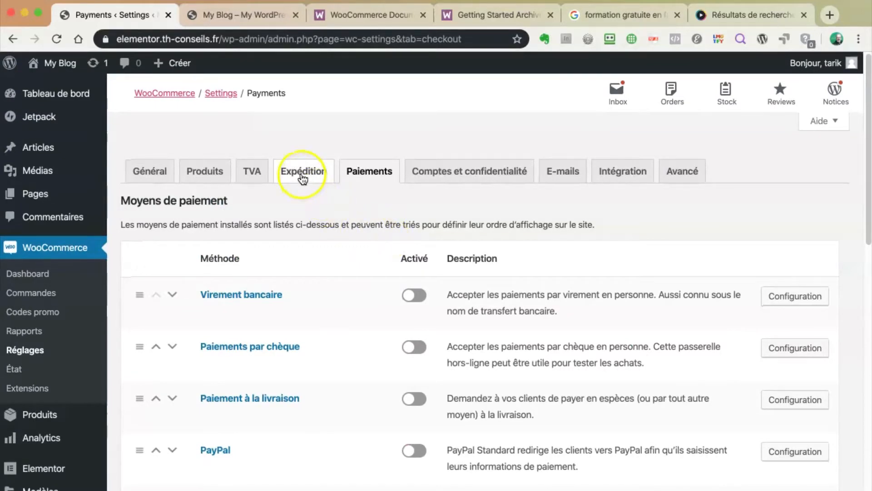
{"action": "left_click", "coordinate": [302, 177]}
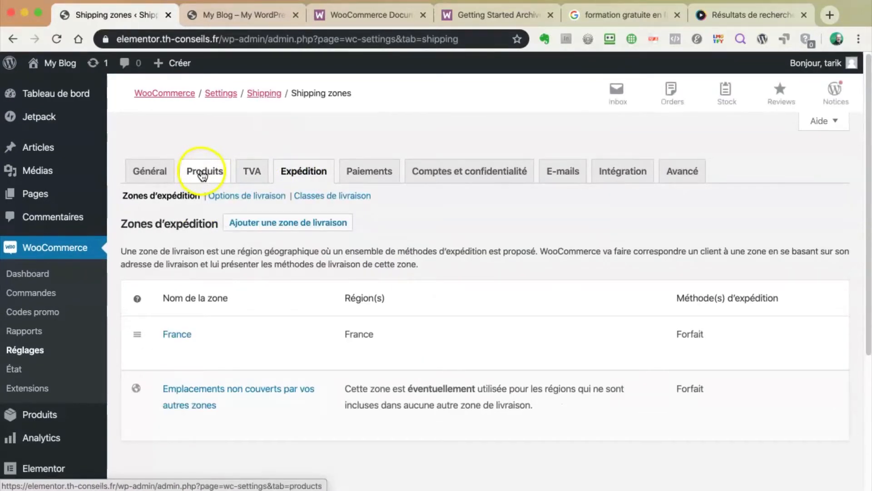
Review the Produits settings, then the Général settings with selling countries, taxes and coupons
{"action": "left_click", "coordinate": [202, 171]}
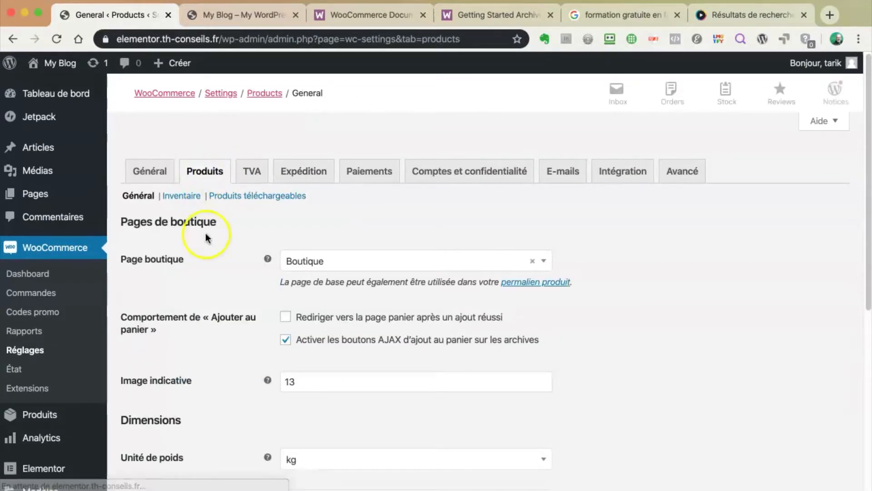
{"action": "scroll", "coordinate": [218, 267], "scroll_direction": "down", "scroll_amount": 5}
{"action": "scroll", "coordinate": [220, 261], "scroll_direction": "down", "scroll_amount": 3}
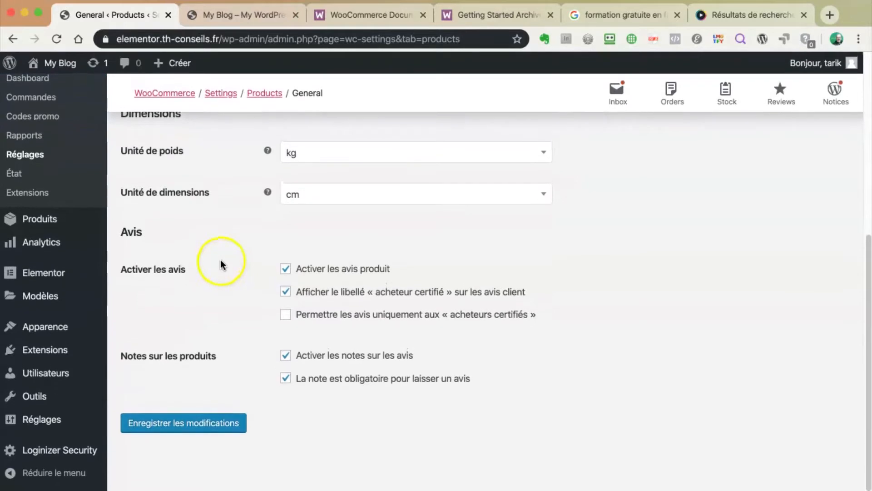
{"action": "scroll", "coordinate": [220, 260], "scroll_direction": "up", "scroll_amount": 7}
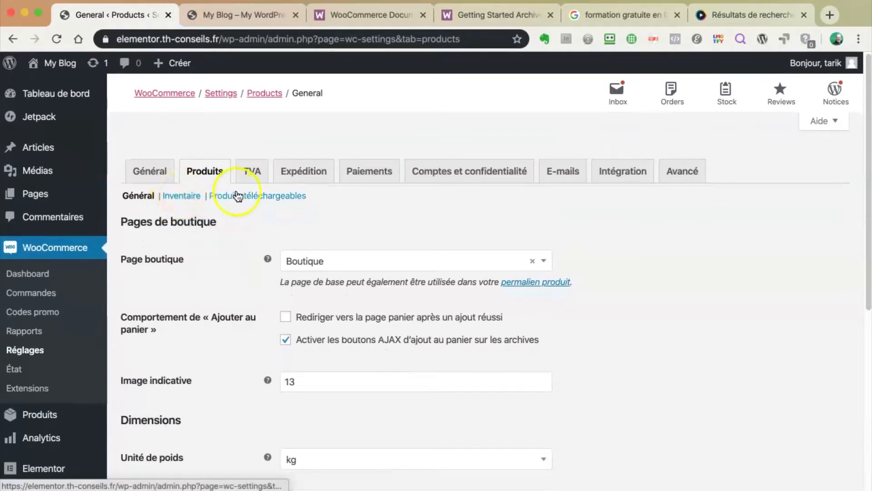
{"action": "left_click", "coordinate": [148, 172]}
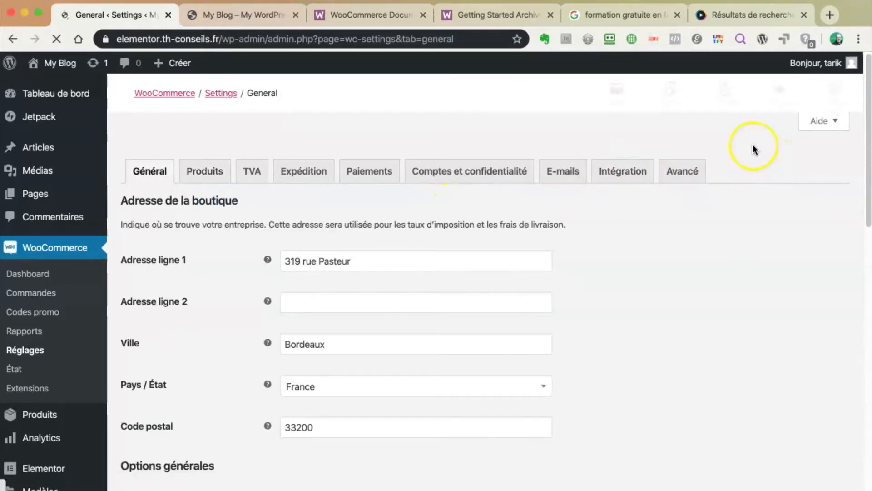
{"action": "scroll", "coordinate": [624, 331], "scroll_direction": "down", "scroll_amount": 7}
{"action": "scroll", "coordinate": [637, 324], "scroll_direction": "down", "scroll_amount": 7}
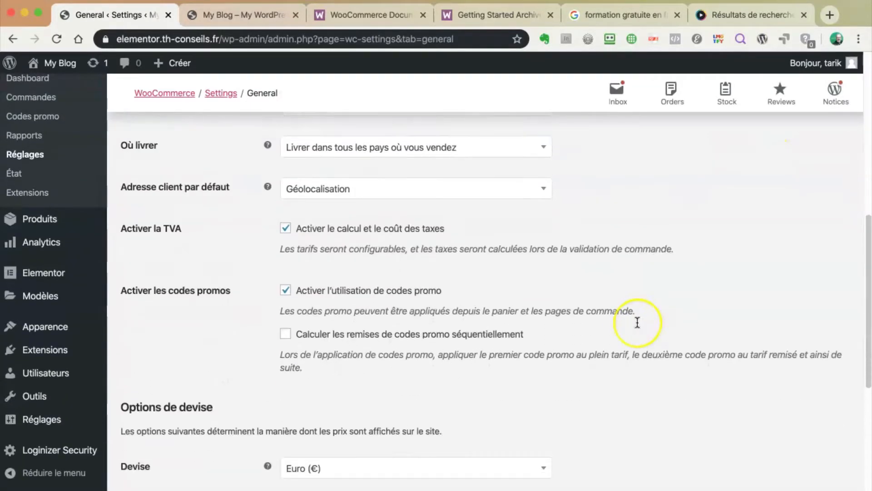
{"action": "scroll", "coordinate": [637, 316], "scroll_direction": "up", "scroll_amount": 7}
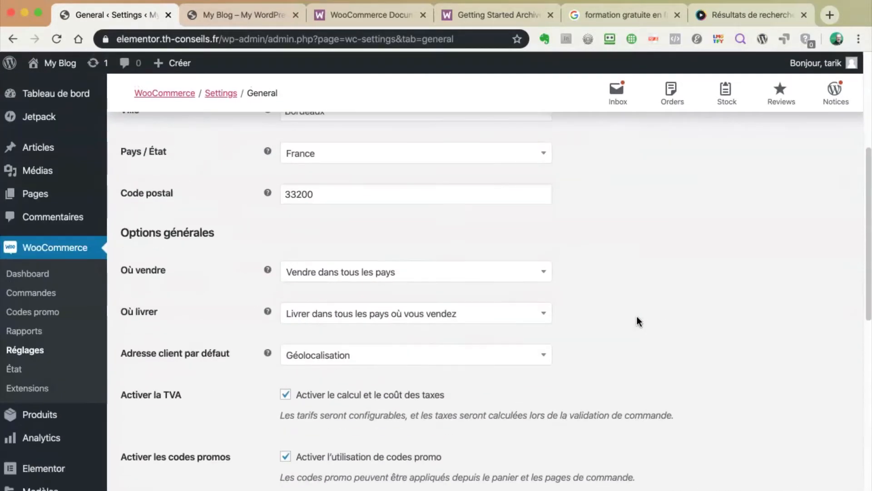
{"action": "left_click", "coordinate": [637, 260]}
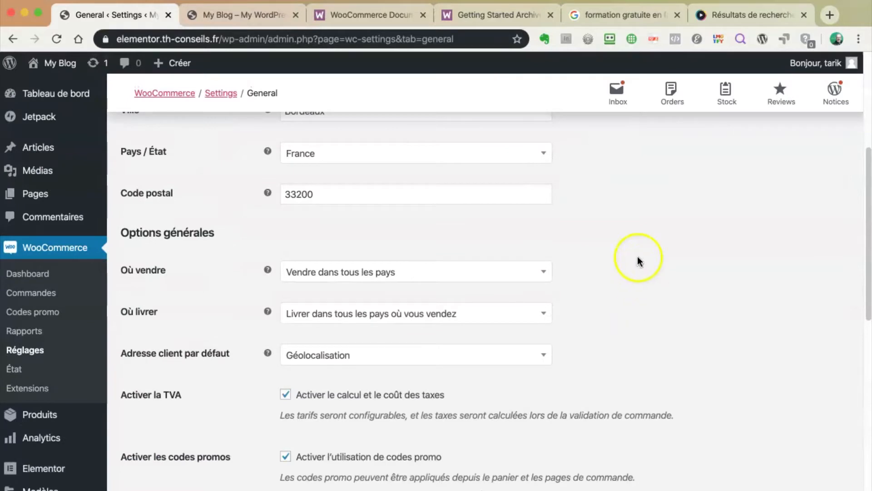
Open the WooCommerce État report and review its server environment details, including PHP 7.2.23
{"action": "left_click", "coordinate": [18, 369]}
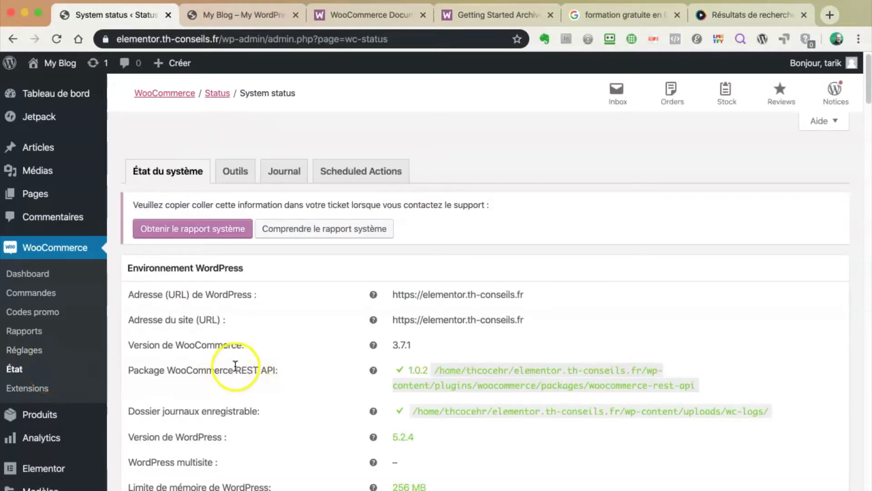
{"action": "scroll", "coordinate": [331, 359], "scroll_direction": "down", "scroll_amount": 5}
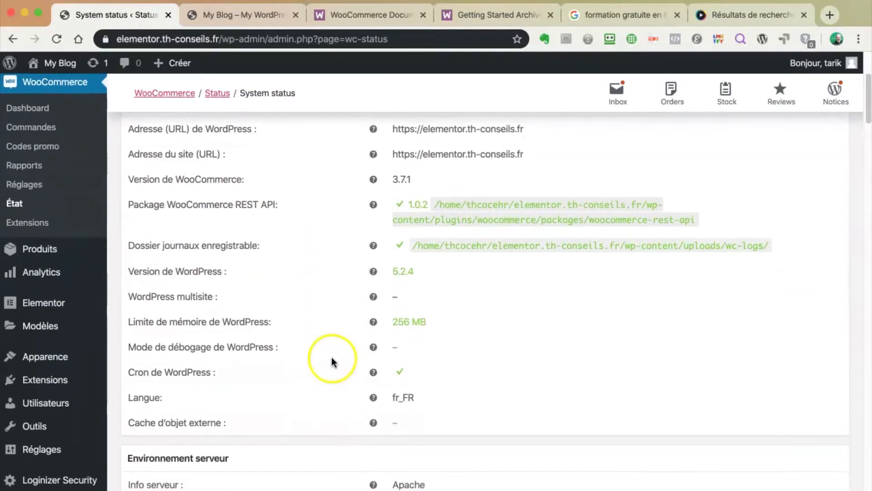
{"action": "scroll", "coordinate": [369, 250], "scroll_direction": "up", "scroll_amount": 2}
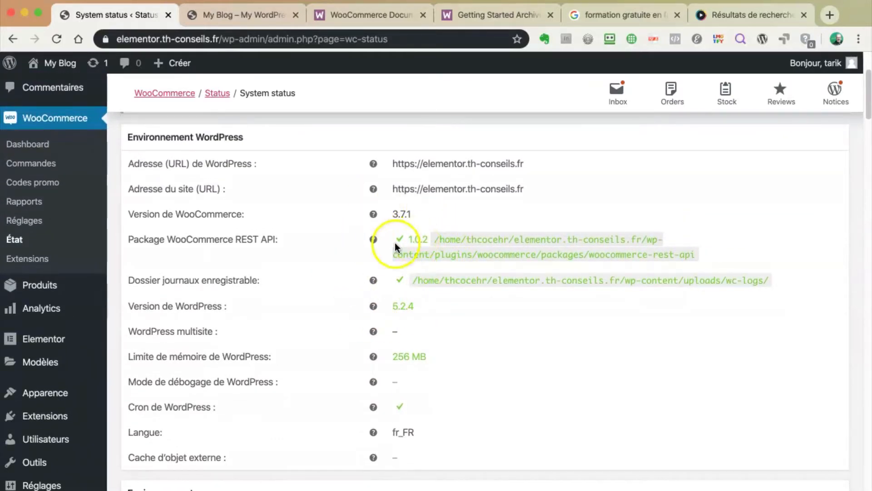
{"action": "scroll", "coordinate": [382, 257], "scroll_direction": "down", "scroll_amount": 10}
{"action": "scroll", "coordinate": [383, 260], "scroll_direction": "up", "scroll_amount": 1}
{"action": "mouse_move", "coordinate": [375, 255]}
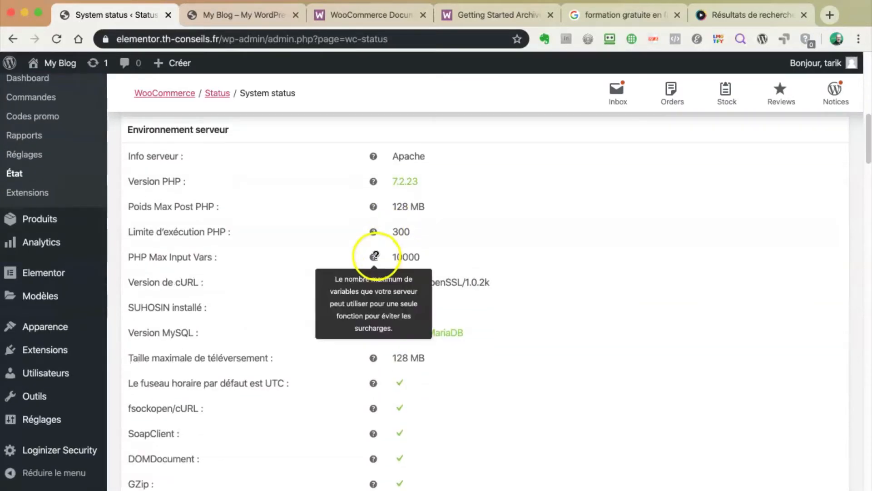
{"action": "scroll", "coordinate": [350, 248], "scroll_direction": "down", "scroll_amount": 5}
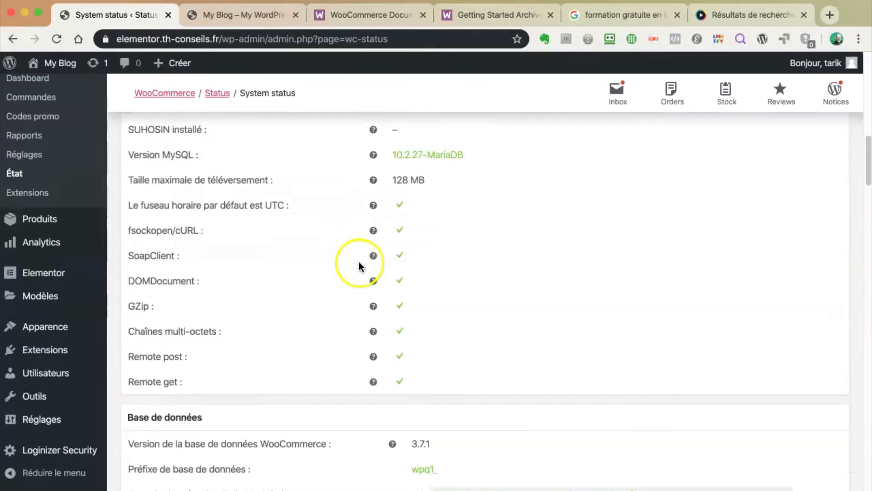
{"action": "scroll", "coordinate": [359, 266], "scroll_direction": "down", "scroll_amount": 9}
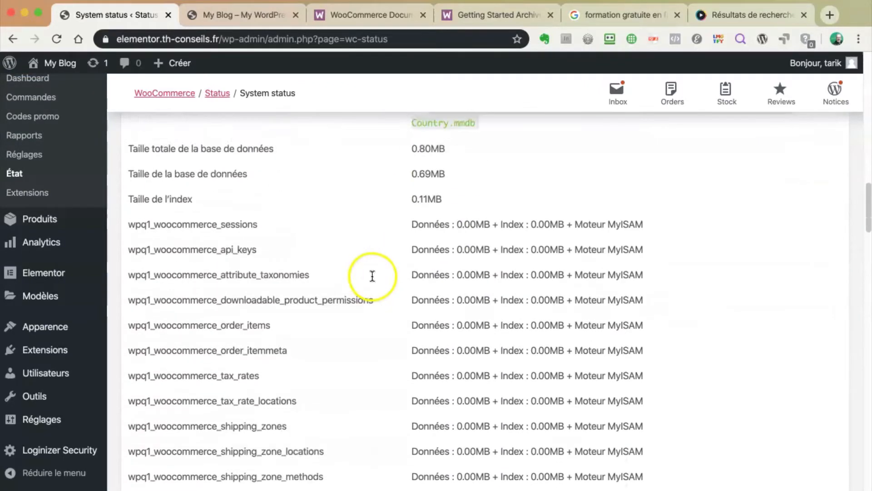
{"action": "scroll", "coordinate": [372, 275], "scroll_direction": "down", "scroll_amount": 18}
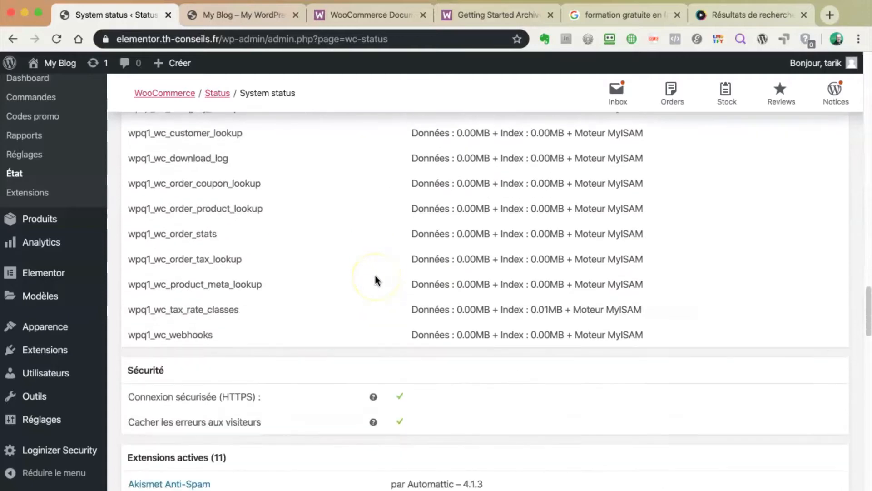
{"action": "scroll", "coordinate": [375, 276], "scroll_direction": "down", "scroll_amount": 6}
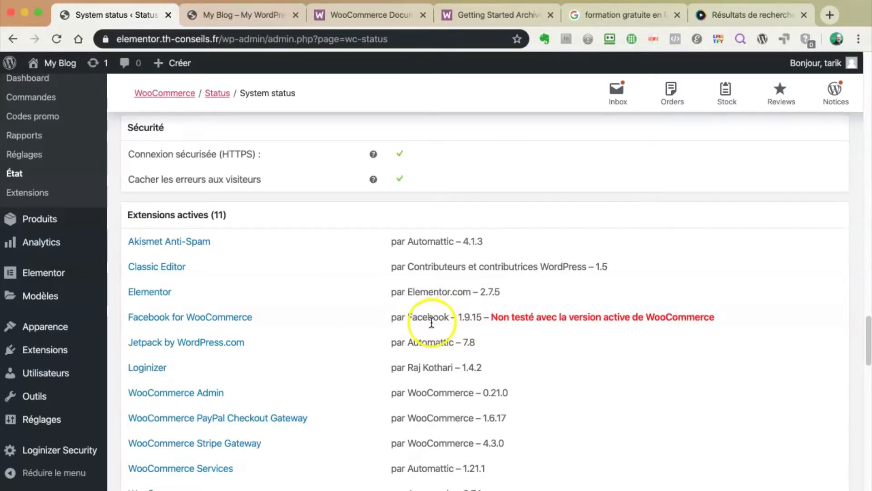
Continue through the database, theme and scheduled-action details of the status report
{"action": "scroll", "coordinate": [432, 320], "scroll_direction": "down", "scroll_amount": 7}
{"action": "scroll", "coordinate": [428, 320], "scroll_direction": "down", "scroll_amount": 4}
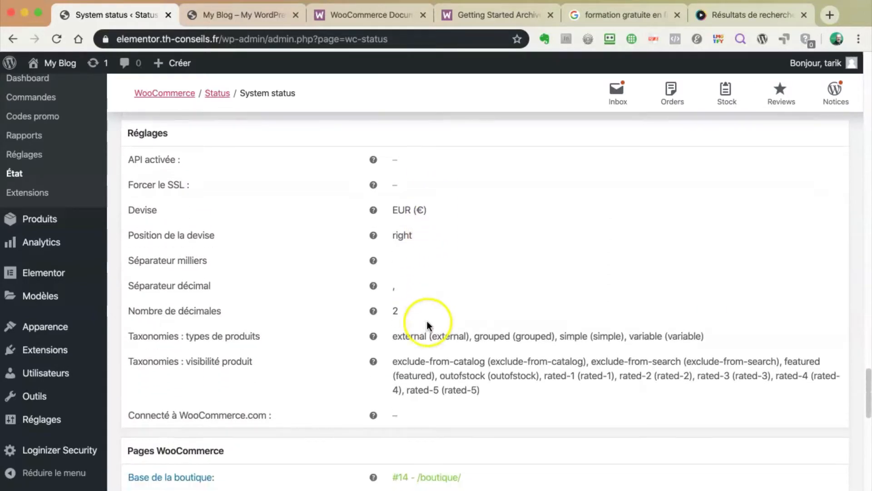
{"action": "scroll", "coordinate": [426, 320], "scroll_direction": "down", "scroll_amount": 4}
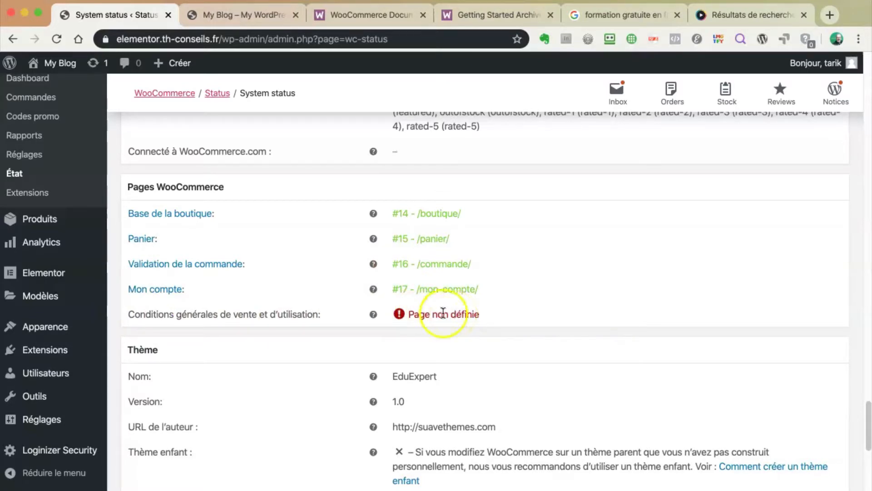
{"action": "scroll", "coordinate": [437, 323], "scroll_direction": "down", "scroll_amount": 2}
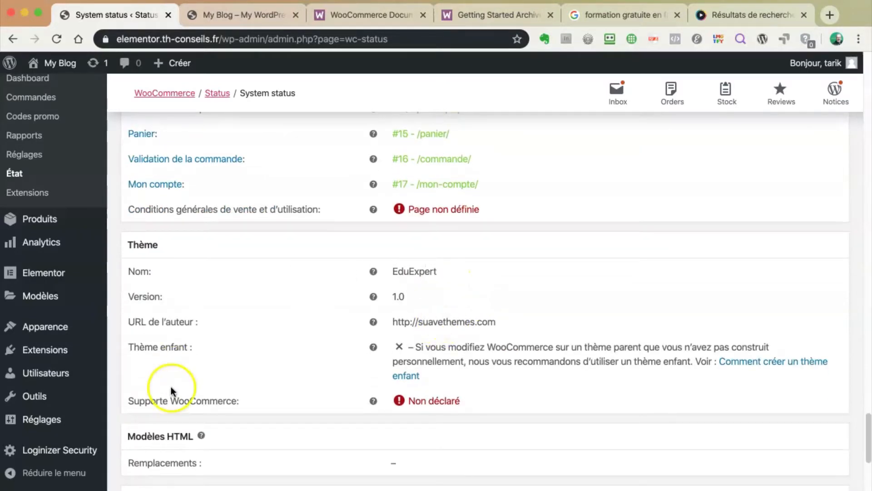
{"action": "mouse_move", "coordinate": [373, 401]}
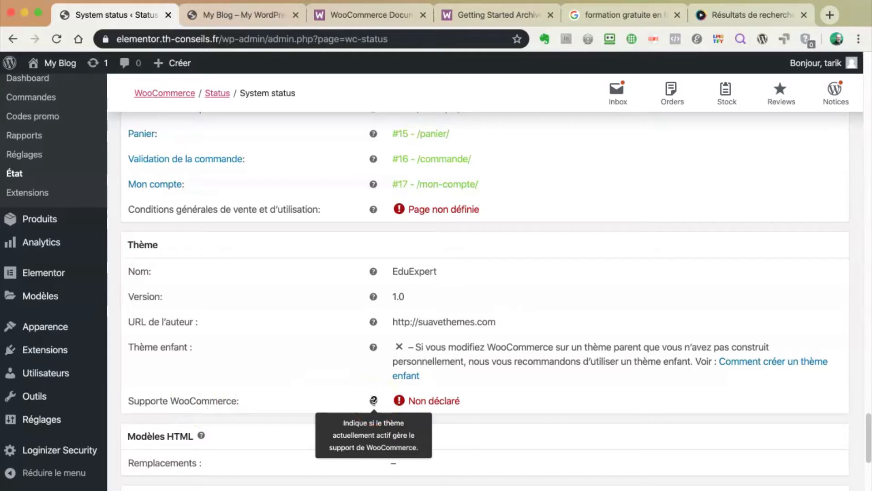
{"action": "left_click", "coordinate": [444, 400]}
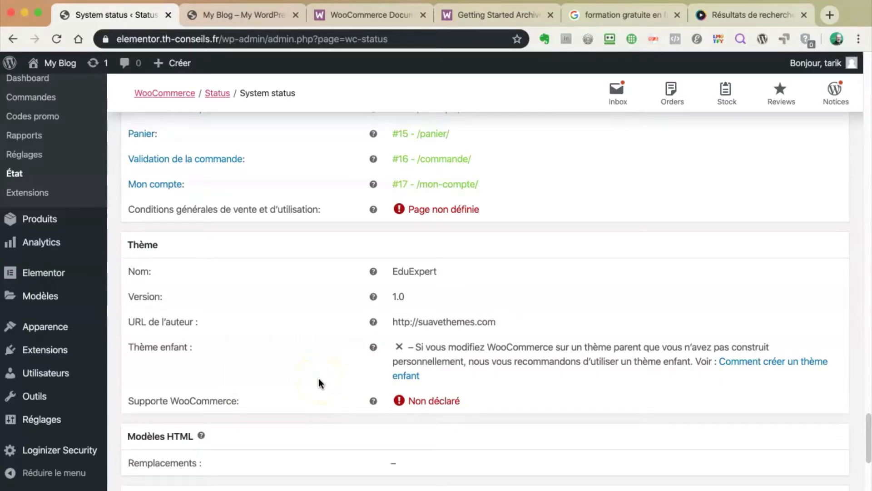
{"action": "scroll", "coordinate": [321, 382], "scroll_direction": "down", "scroll_amount": 5}
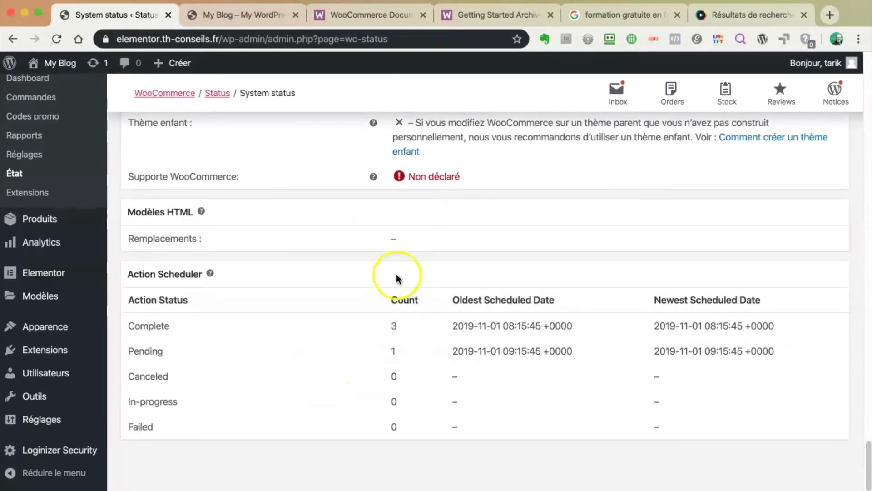
{"action": "scroll", "coordinate": [391, 276], "scroll_direction": "up", "scroll_amount": 15}
{"action": "scroll", "coordinate": [382, 276], "scroll_direction": "up", "scroll_amount": 10}
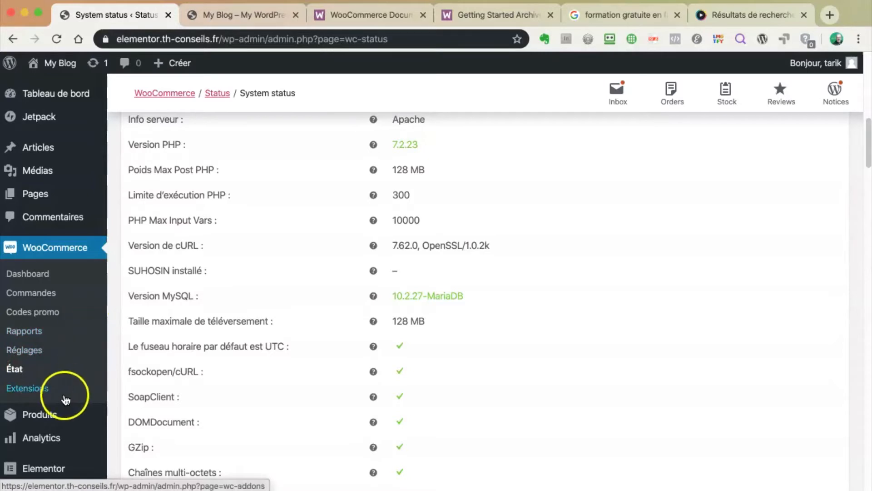
{"action": "left_click", "coordinate": [40, 418]}
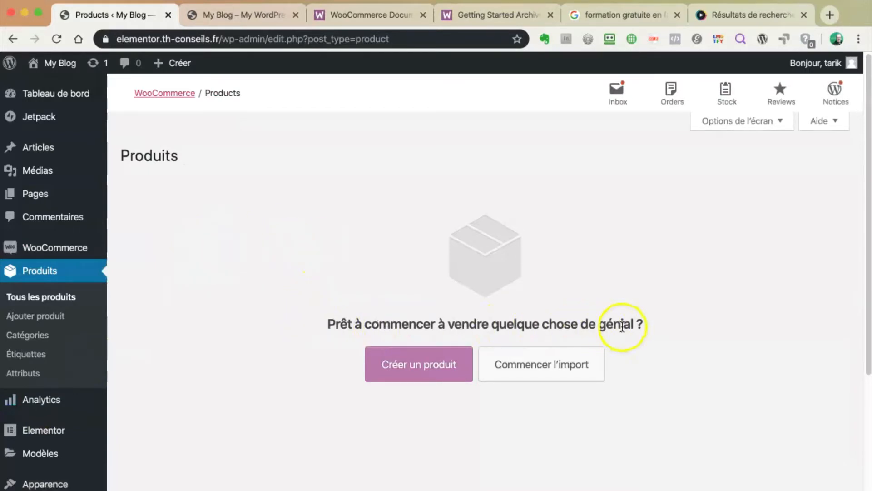
{"action": "scroll", "coordinate": [581, 383], "scroll_direction": "down", "scroll_amount": 2}
{"action": "scroll", "coordinate": [581, 383], "scroll_direction": "up", "scroll_amount": 2}
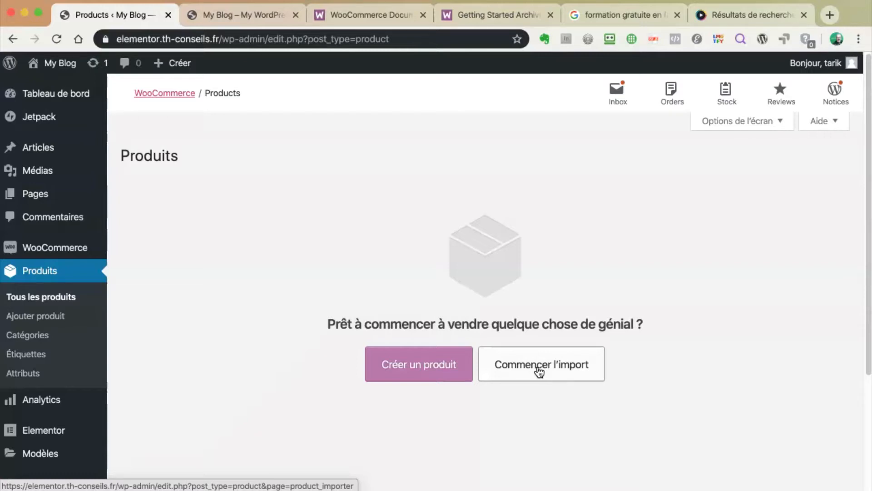
{"action": "scroll", "coordinate": [539, 369], "scroll_direction": "down", "scroll_amount": 4}
{"action": "scroll", "coordinate": [541, 363], "scroll_direction": "up", "scroll_amount": 3}
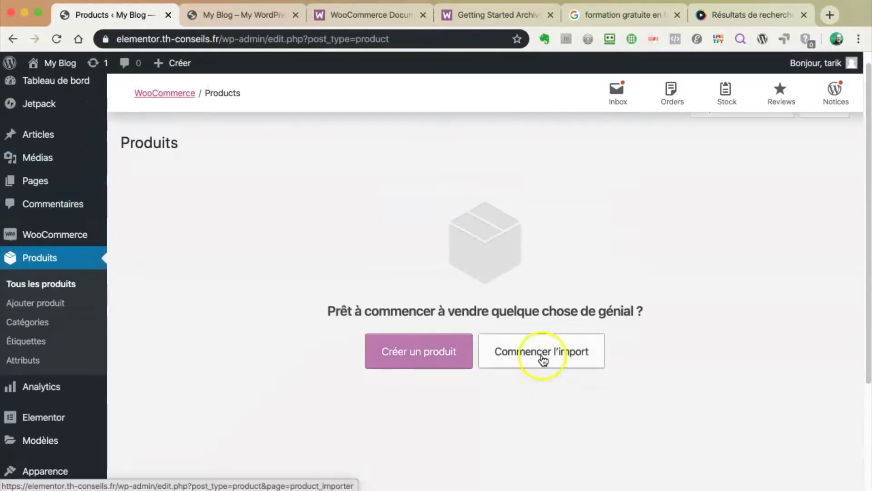
Start a new product and dismiss the guided tour tips
{"action": "left_click", "coordinate": [435, 355]}
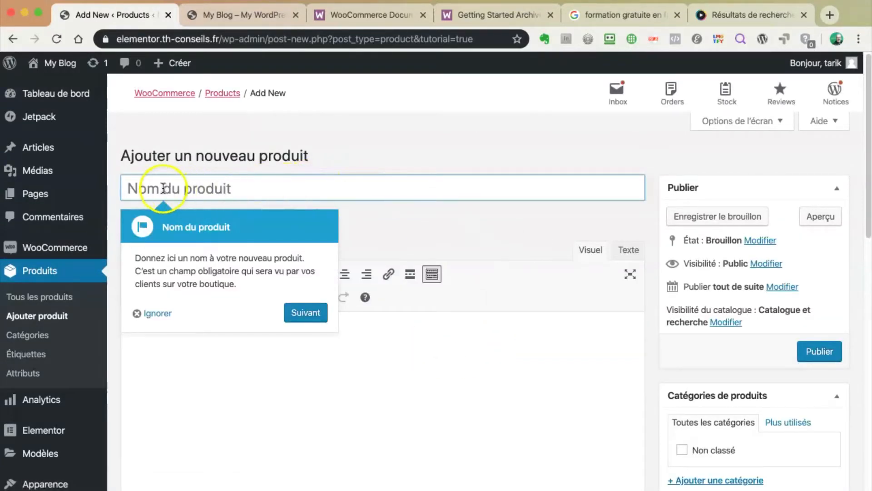
{"action": "left_click", "coordinate": [459, 228]}
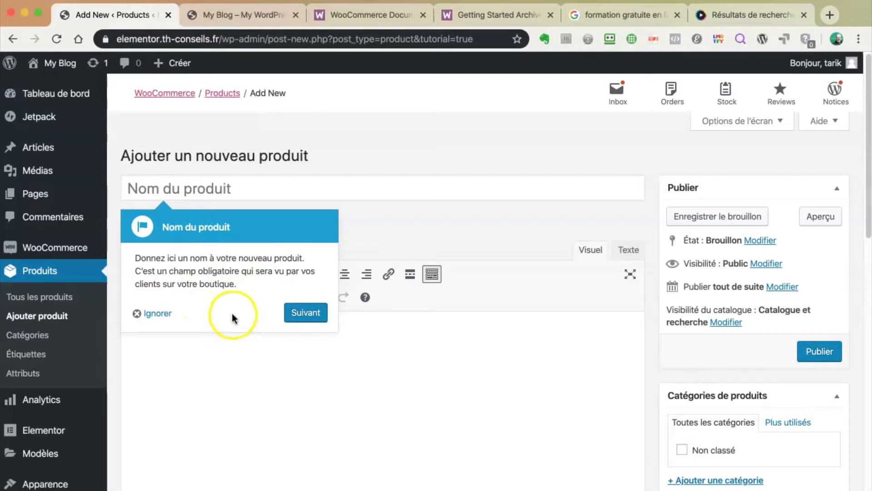
{"action": "left_click", "coordinate": [306, 313]}
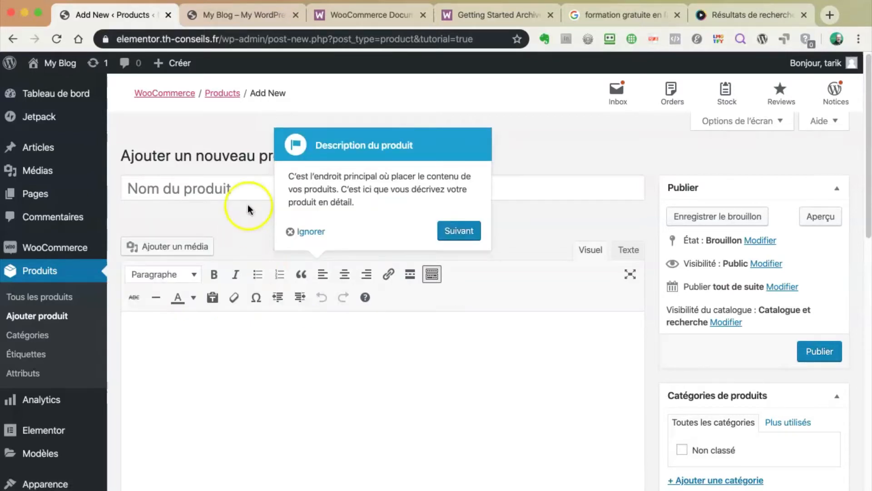
{"action": "left_click", "coordinate": [300, 232]}
Scroll the product editor down to the Données produit section
{"action": "scroll", "coordinate": [477, 239], "scroll_direction": "down", "scroll_amount": 4}
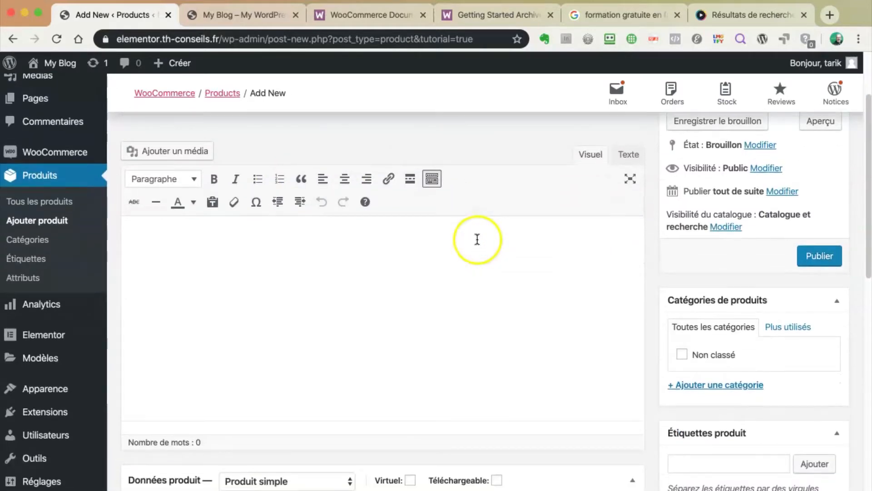
{"action": "left_click", "coordinate": [244, 260]}
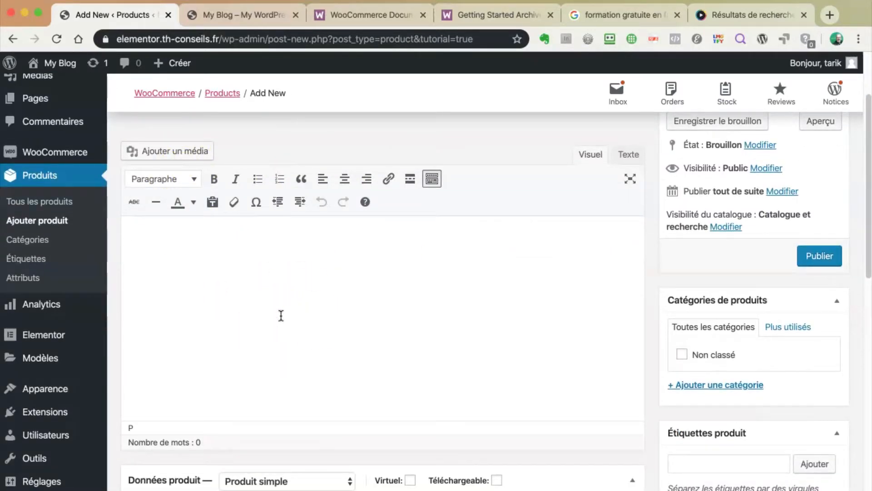
{"action": "scroll", "coordinate": [244, 318], "scroll_direction": "down", "scroll_amount": 10}
{"action": "scroll", "coordinate": [237, 329], "scroll_direction": "down", "scroll_amount": 2}
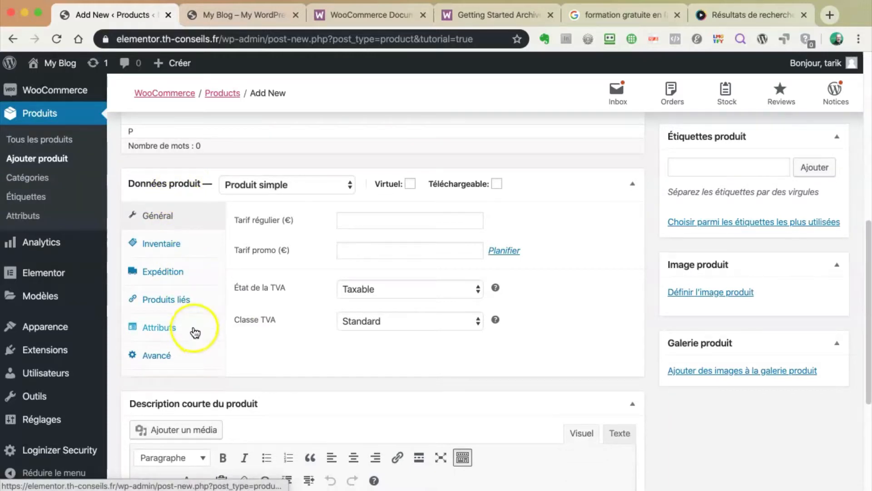
Enter 100 as the regular price and 80 as the sale price
{"action": "left_click", "coordinate": [353, 220]}
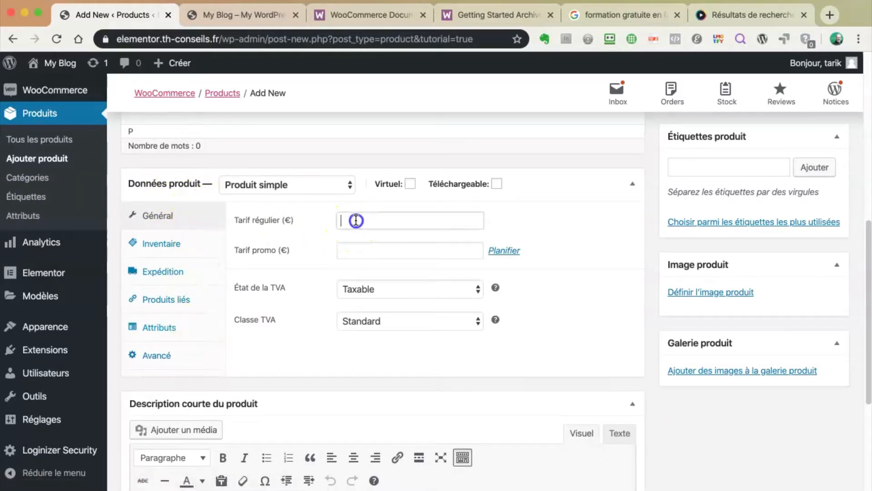
{"action": "left_click", "coordinate": [348, 250]}
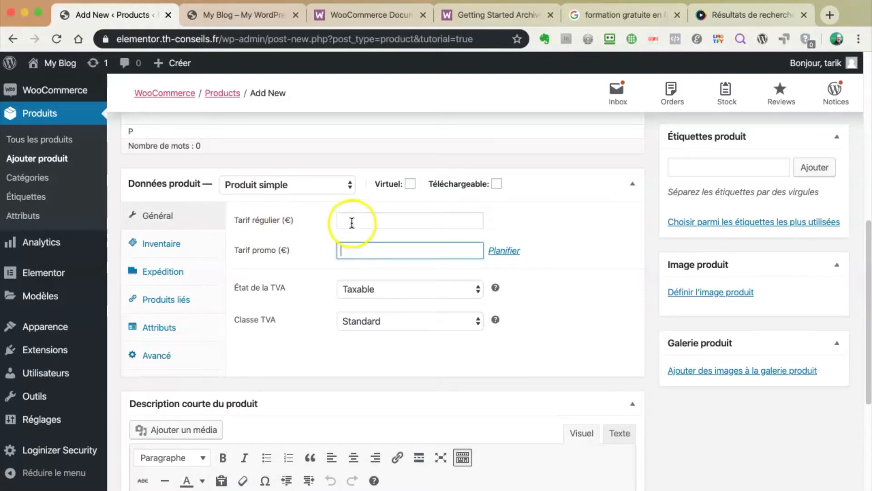
{"action": "left_click", "coordinate": [352, 223]}
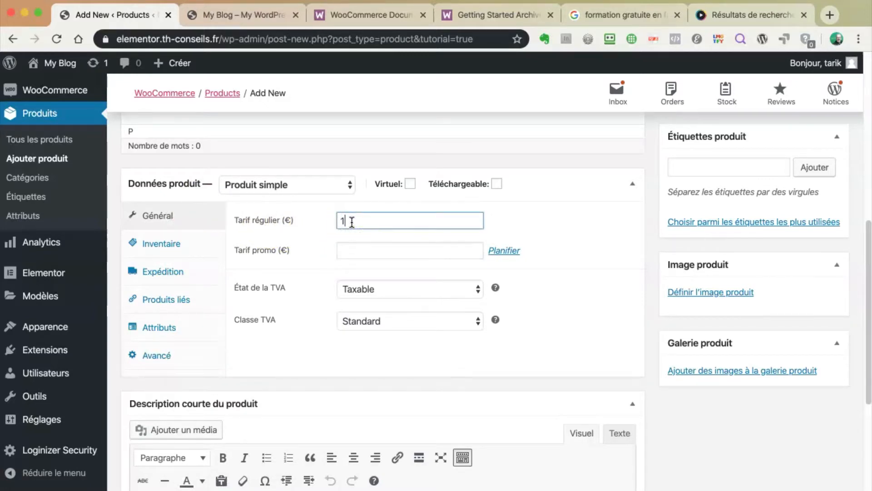
{"action": "left_click", "coordinate": [357, 250]}
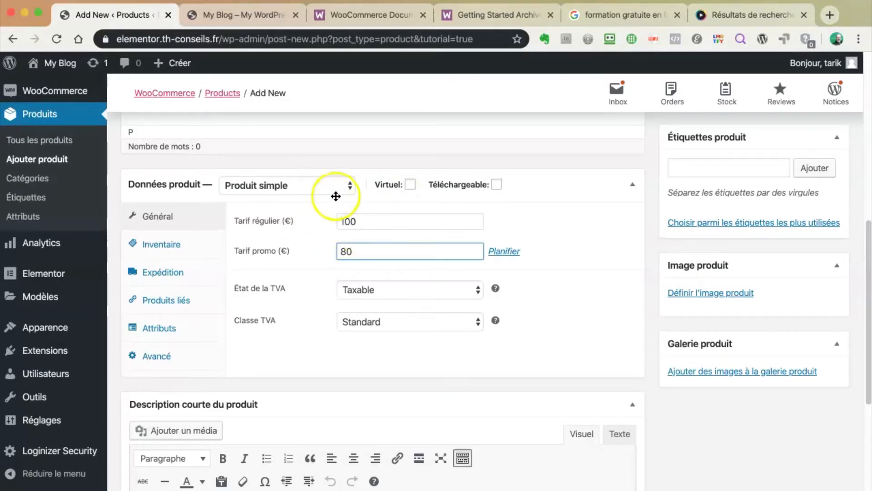
Check the product type, tax status and tax class lists, keeping Simple product, Taxable and Standard
{"action": "scroll", "coordinate": [383, 201], "scroll_direction": "down", "scroll_amount": 1}
{"action": "left_click", "coordinate": [344, 176]}
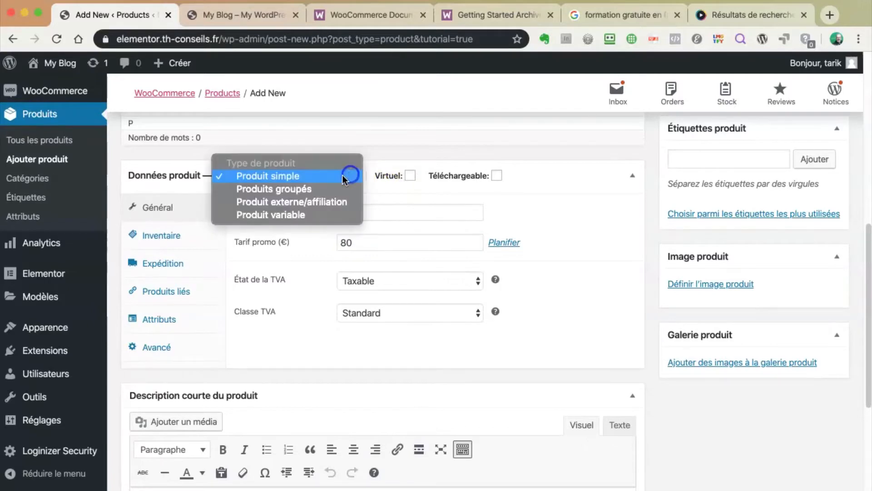
{"action": "left_click", "coordinate": [402, 175]}
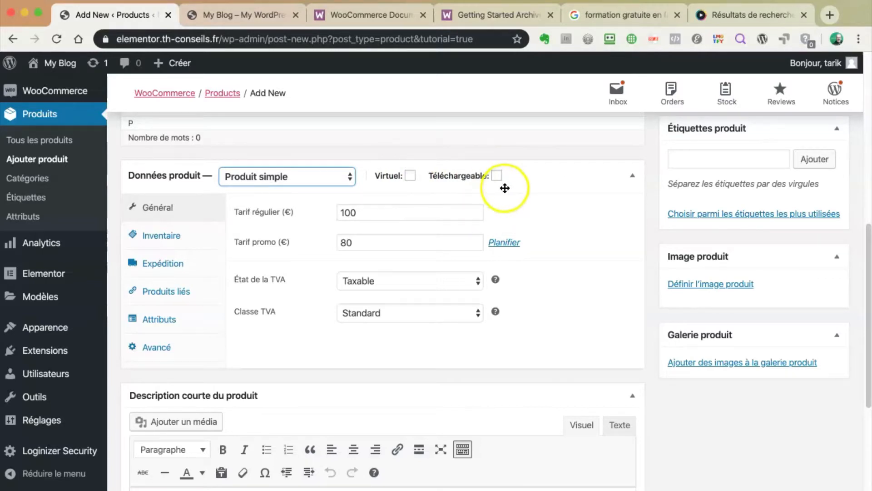
{"action": "scroll", "coordinate": [504, 188], "scroll_direction": "up", "scroll_amount": 1}
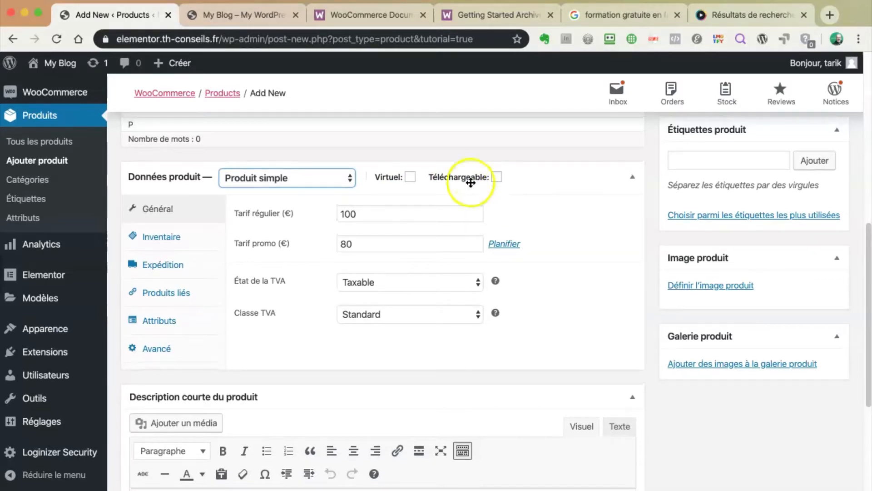
{"action": "left_click", "coordinate": [399, 281]}
{"action": "left_click", "coordinate": [538, 284]}
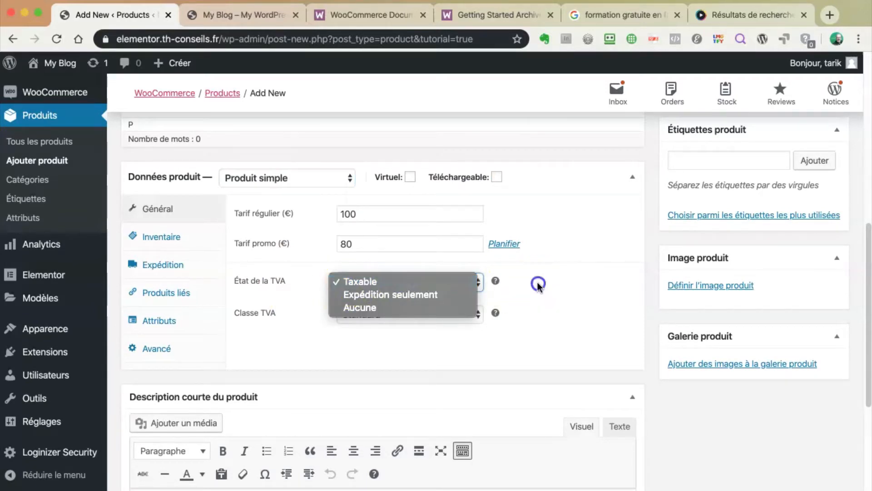
{"action": "left_click", "coordinate": [478, 314]}
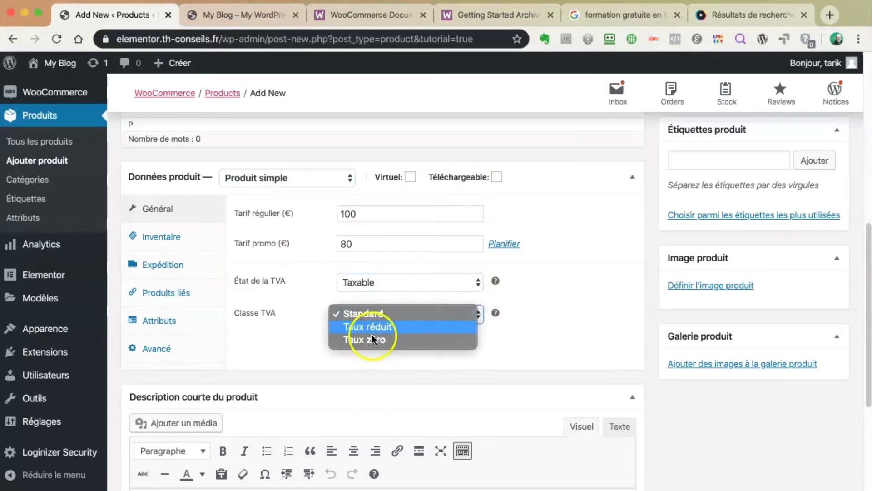
{"action": "left_click", "coordinate": [514, 344]}
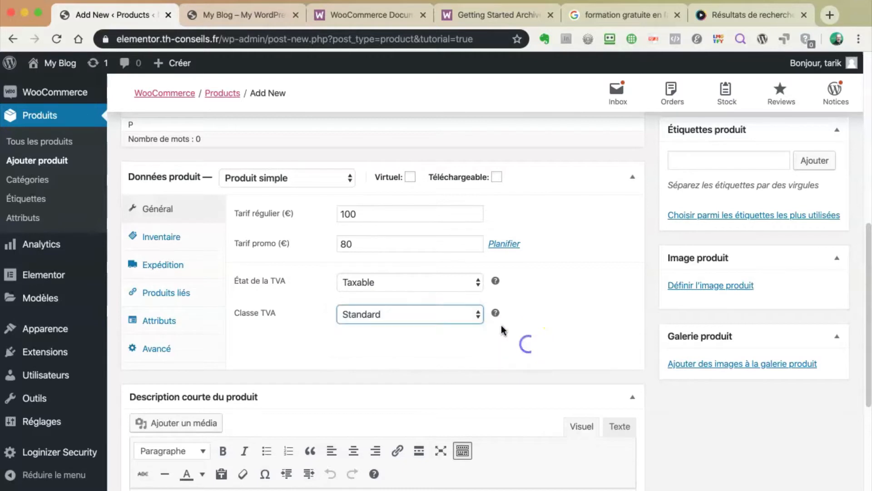
{"action": "mouse_move", "coordinate": [495, 312]}
{"action": "left_click", "coordinate": [551, 302]}
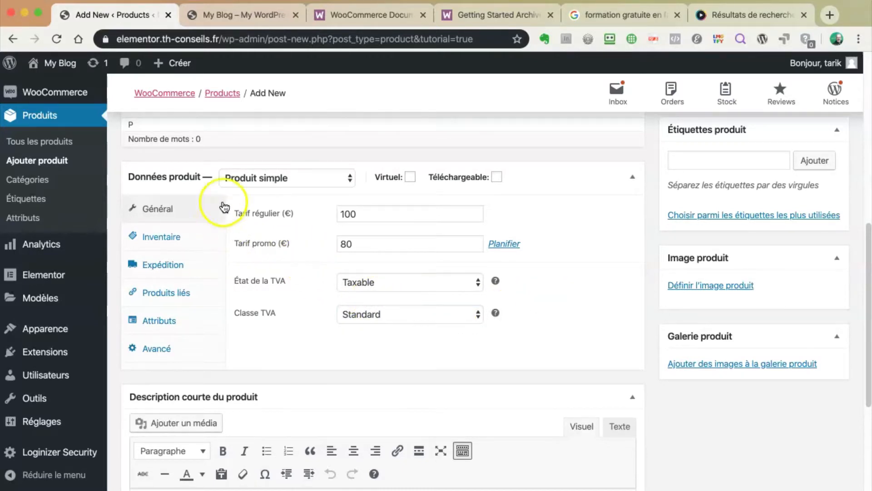
{"action": "scroll", "coordinate": [282, 309], "scroll_direction": "down", "scroll_amount": 5}
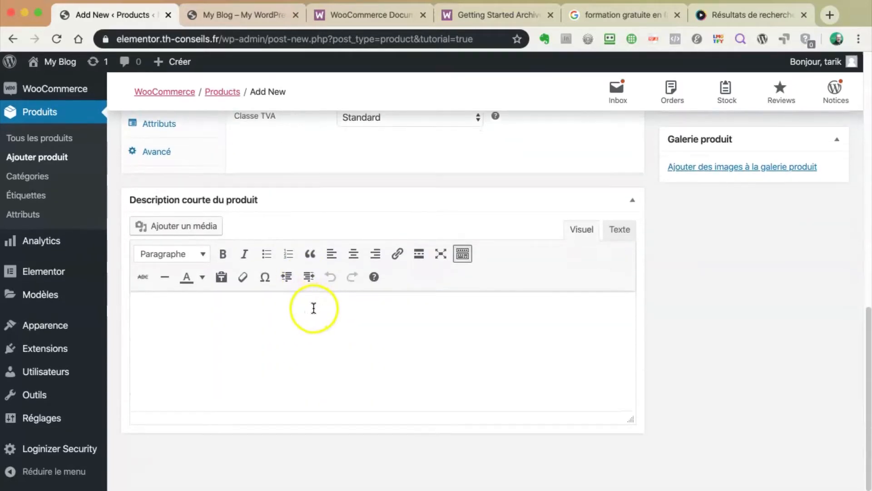
{"action": "scroll", "coordinate": [352, 350], "scroll_direction": "up", "scroll_amount": 8}
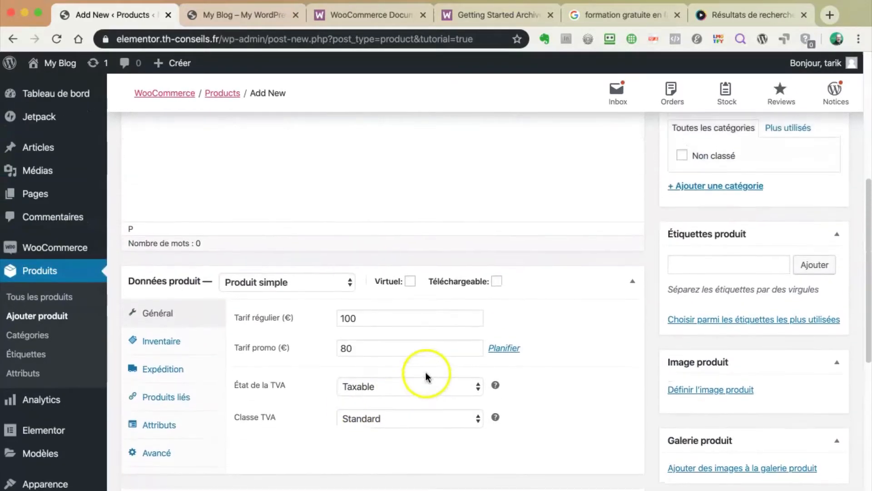
{"action": "scroll", "coordinate": [427, 373], "scroll_direction": "down", "scroll_amount": 4}
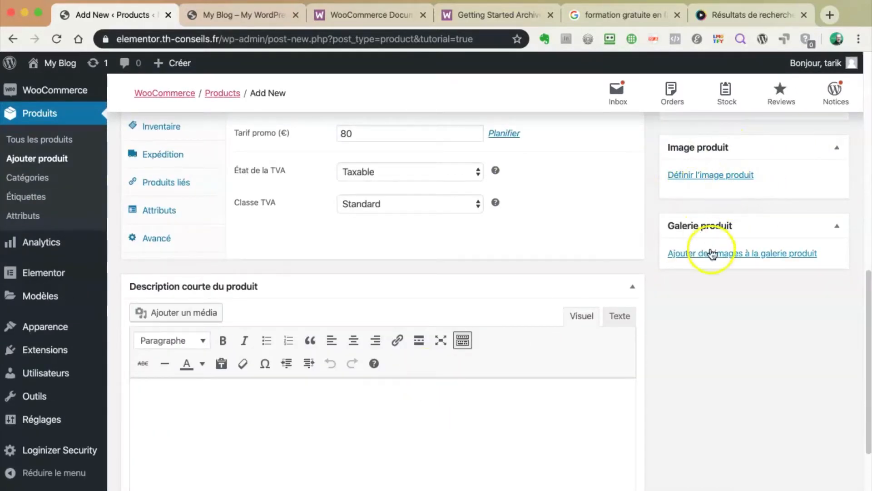
{"action": "scroll", "coordinate": [659, 266], "scroll_direction": "up", "scroll_amount": 5}
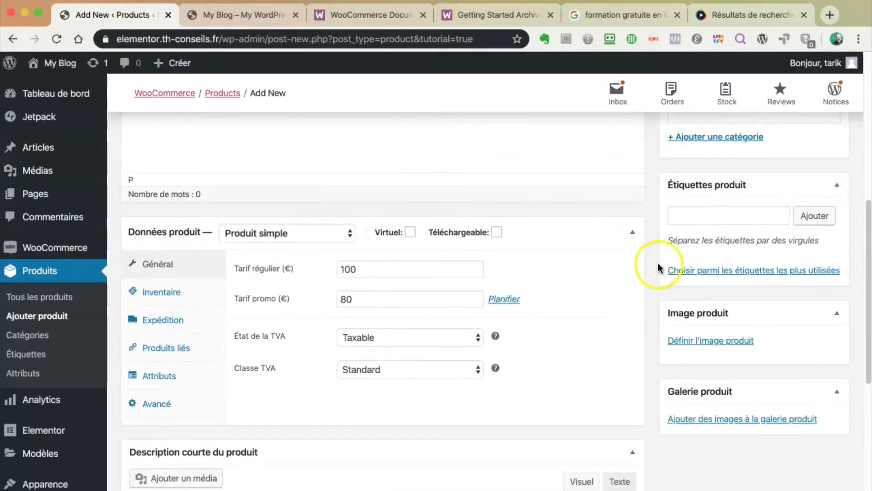
{"action": "scroll", "coordinate": [658, 263], "scroll_direction": "up", "scroll_amount": 4}
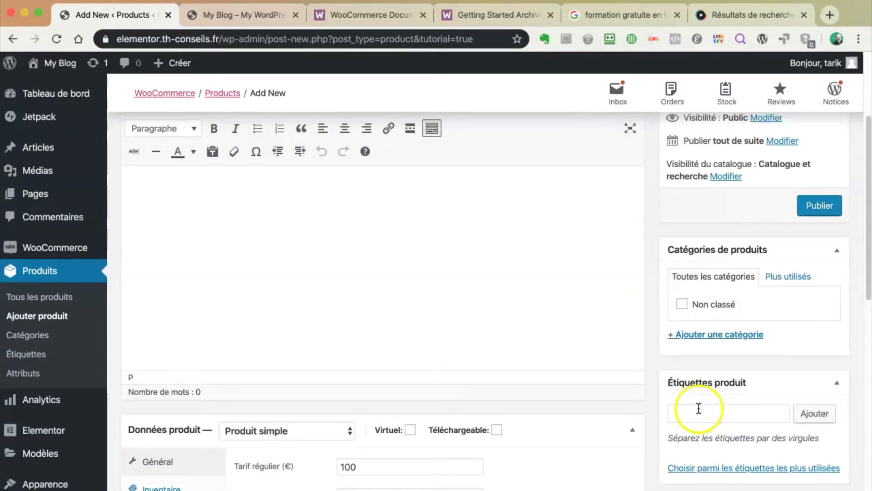
{"action": "scroll", "coordinate": [599, 358], "scroll_direction": "up", "scroll_amount": 4}
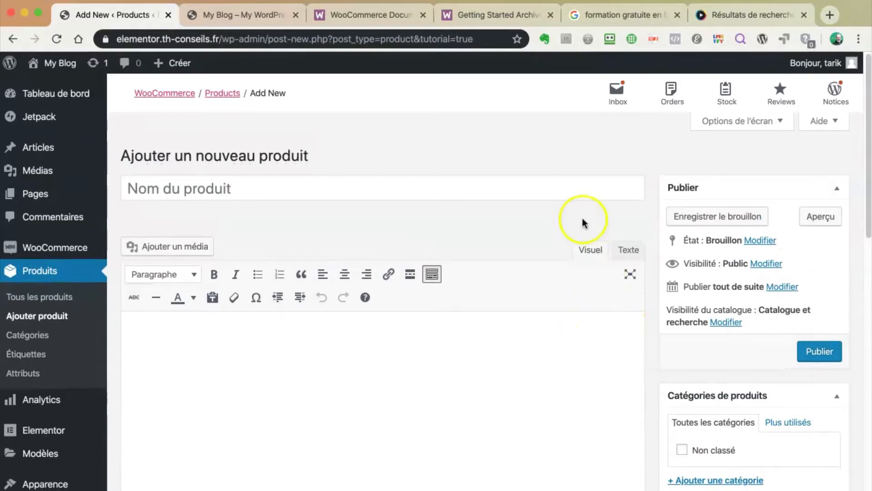
{"action": "scroll", "coordinate": [609, 247], "scroll_direction": "down", "scroll_amount": 1}
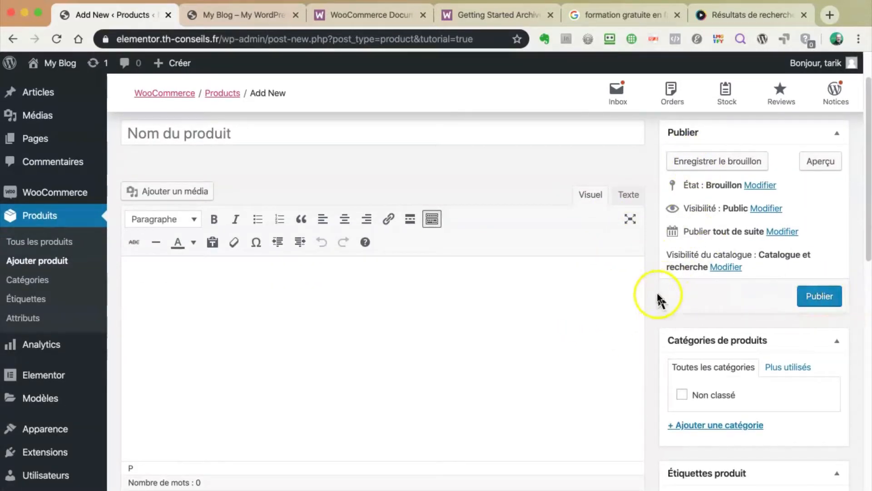
{"action": "scroll", "coordinate": [653, 293], "scroll_direction": "down", "scroll_amount": 3}
{"action": "scroll", "coordinate": [654, 293], "scroll_direction": "down", "scroll_amount": 4}
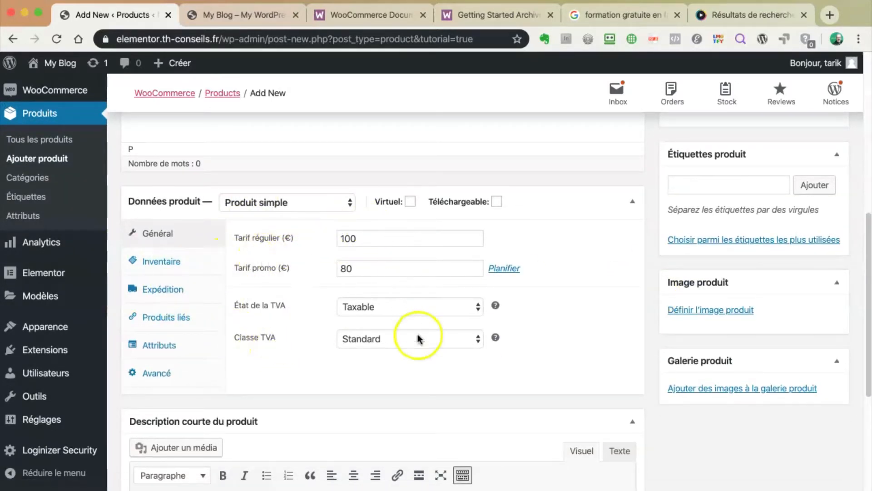
View the Inventaire and Expédition tabs, leaving shipping class unchanged, then the Produits liés options
{"action": "left_click", "coordinate": [162, 263]}
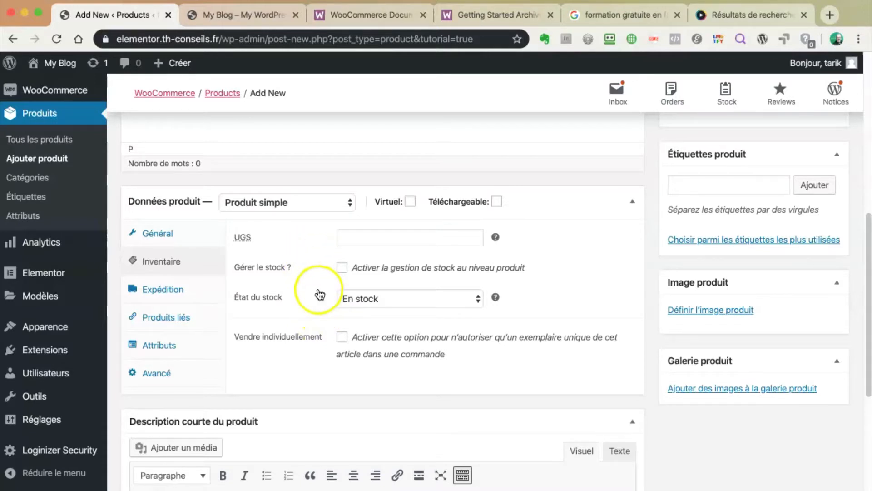
{"action": "left_click", "coordinate": [162, 291]}
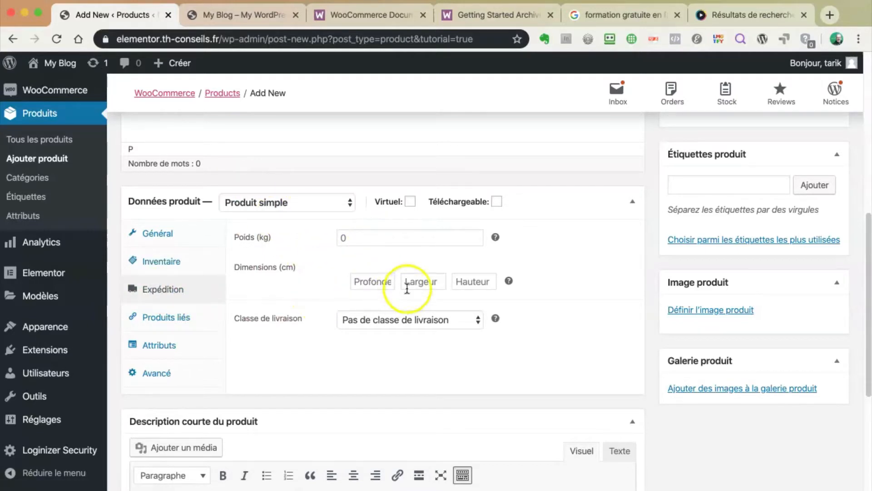
{"action": "left_click", "coordinate": [461, 324]}
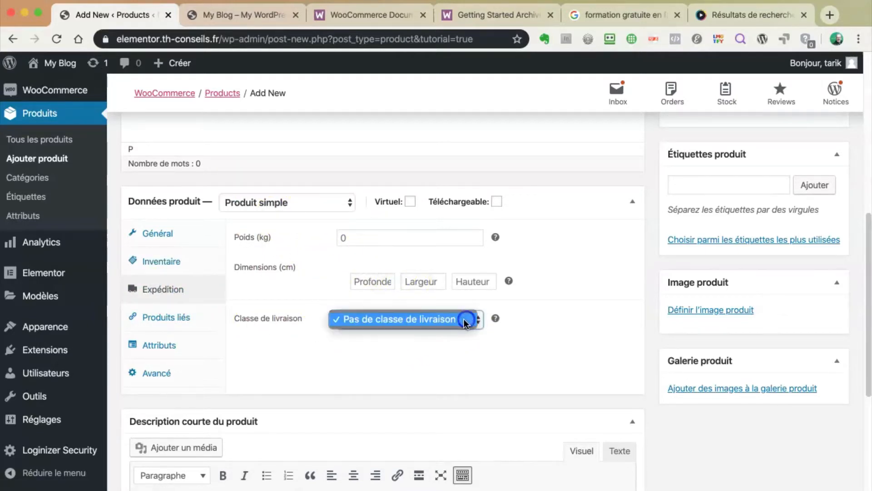
{"action": "left_click", "coordinate": [309, 355]}
{"action": "mouse_move", "coordinate": [496, 318]}
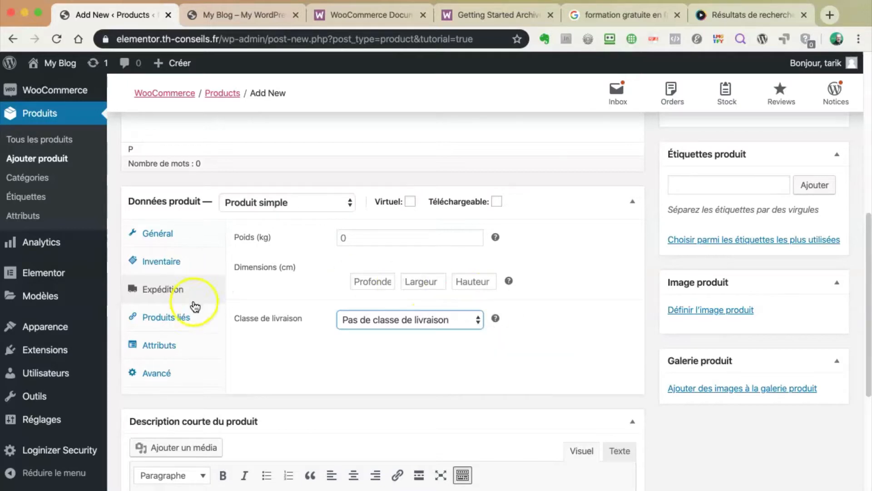
{"action": "left_click", "coordinate": [177, 319]}
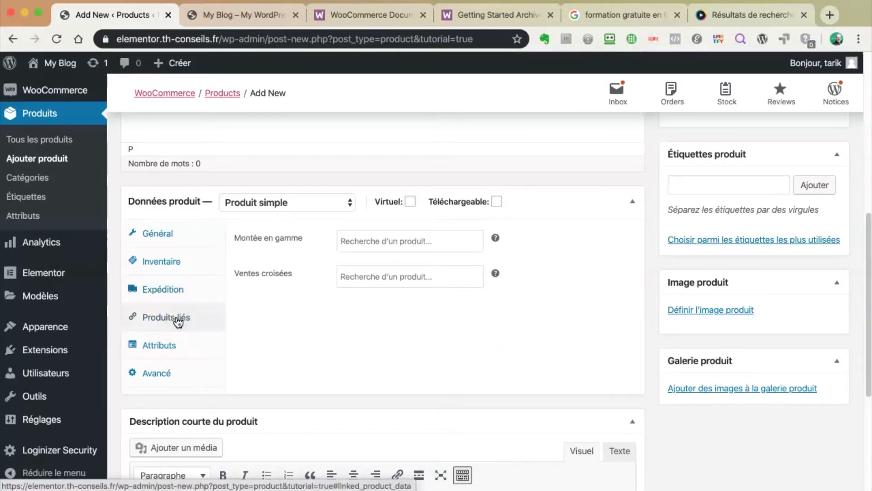
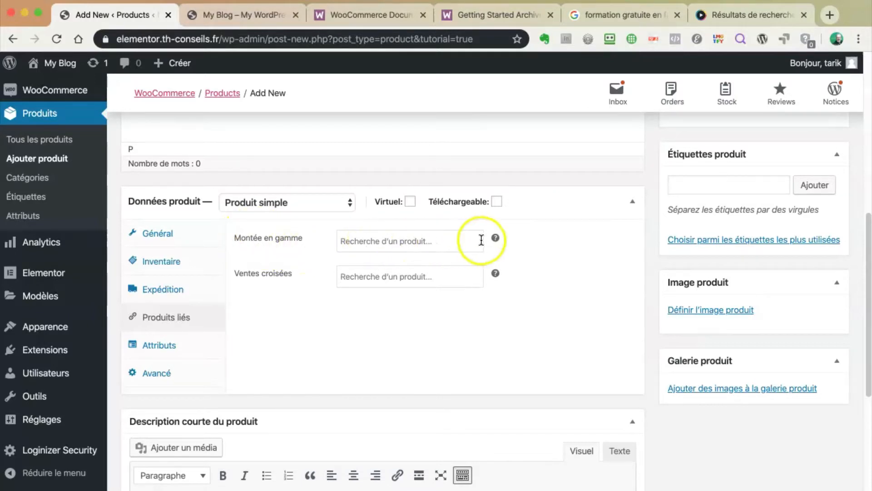
Switch the product data panel to the Attributs tab, showing the custom product attribute setting
{"action": "mouse_move", "coordinate": [496, 237]}
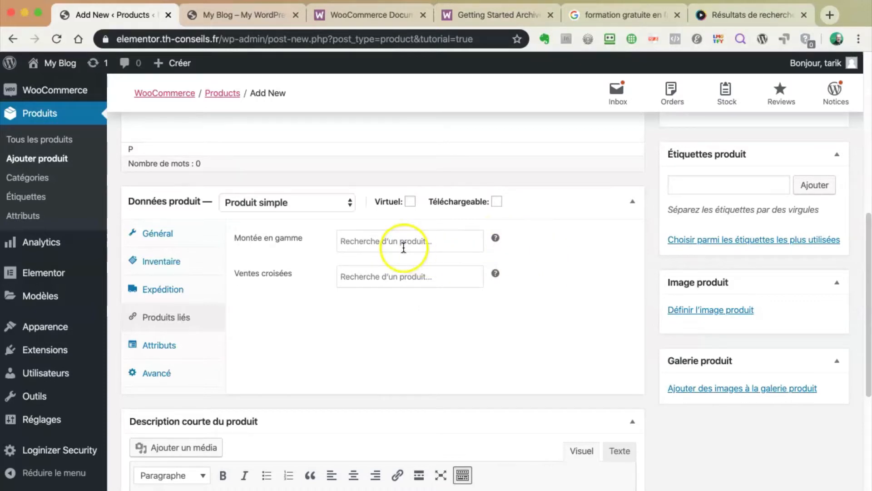
{"action": "left_click", "coordinate": [164, 346]}
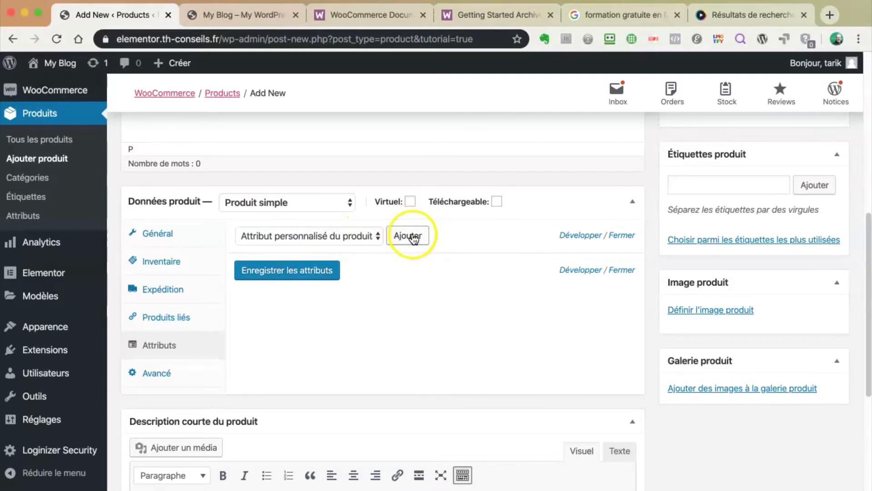
Check the Avancé settings: empty purchase note, menu order 0 and reviews enabled
{"action": "left_click", "coordinate": [158, 374]}
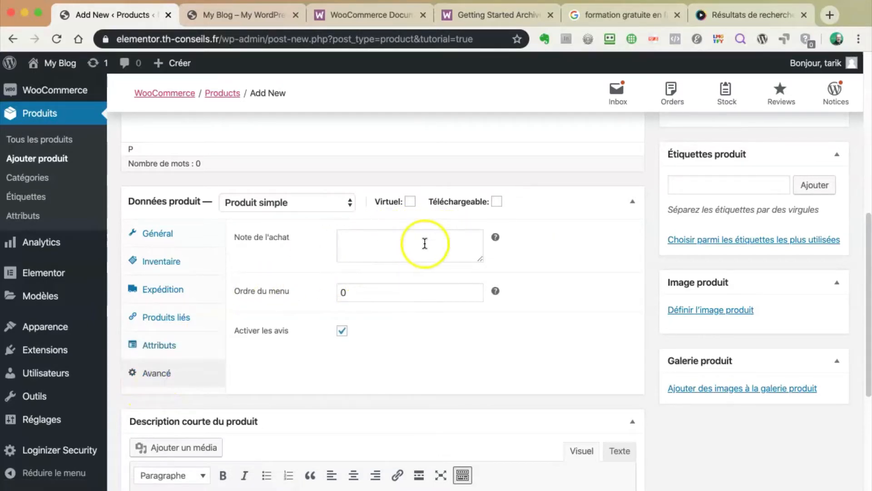
{"action": "mouse_move", "coordinate": [496, 236]}
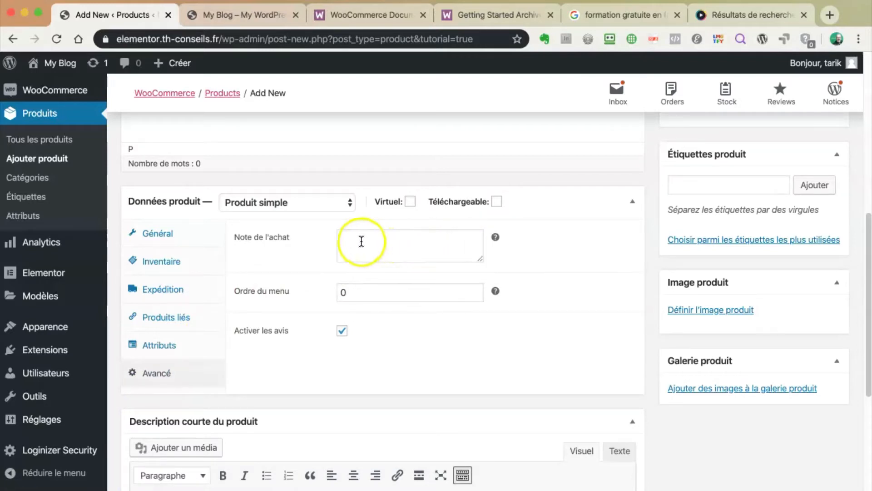
{"action": "left_click", "coordinate": [341, 240]}
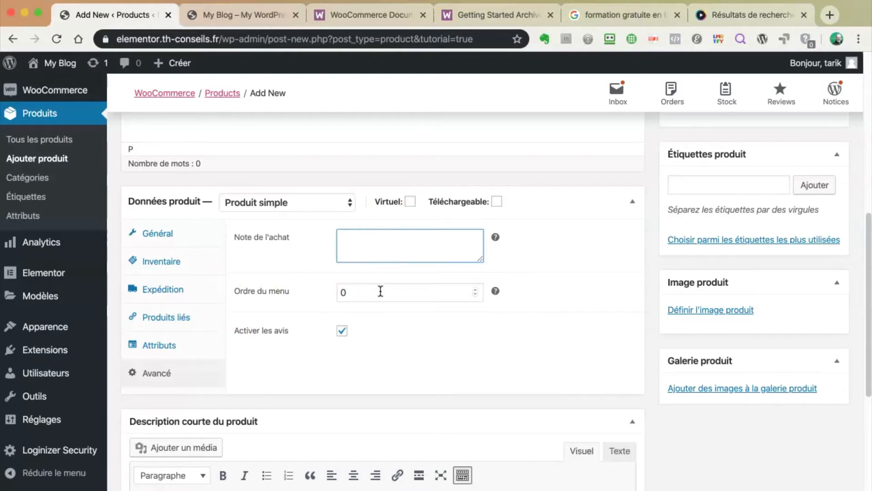
{"action": "left_click", "coordinate": [363, 289]}
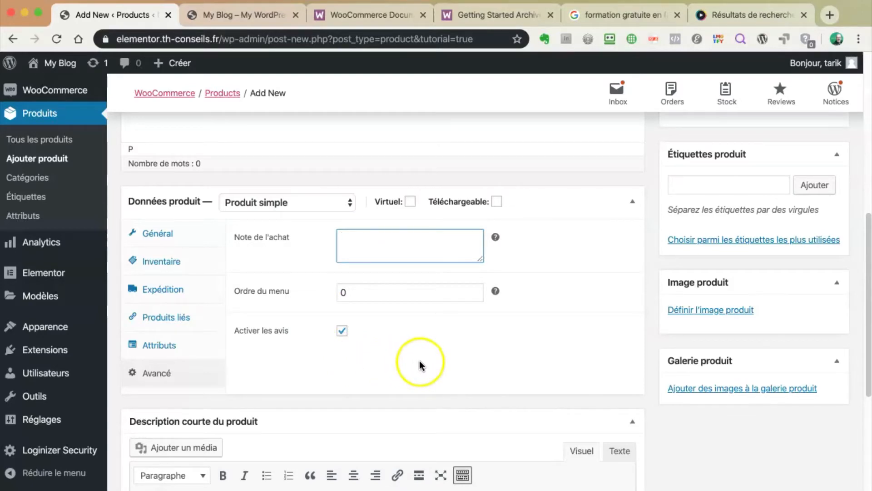
{"action": "scroll", "coordinate": [435, 350], "scroll_direction": "up", "scroll_amount": 10}
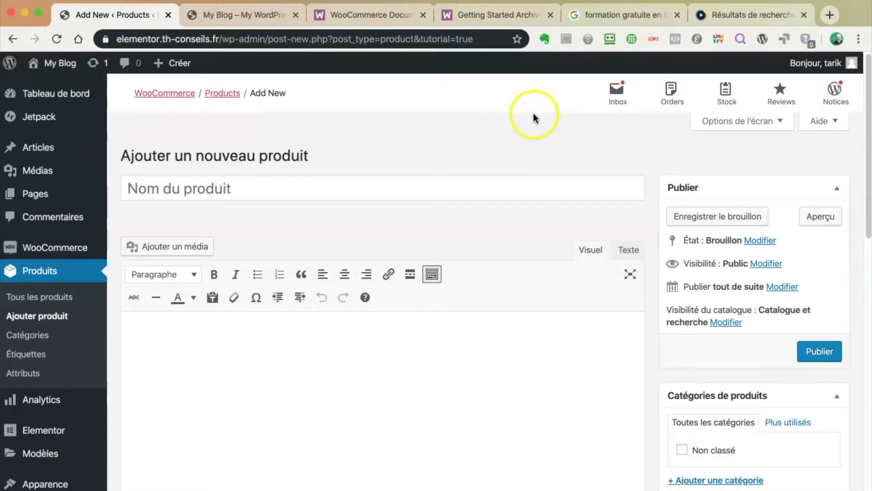
Load stratosweb.fr/wp-admin in the tab that showed the tuto.com search results
{"action": "left_click", "coordinate": [736, 16]}
{"action": "left_click", "coordinate": [349, 38]}
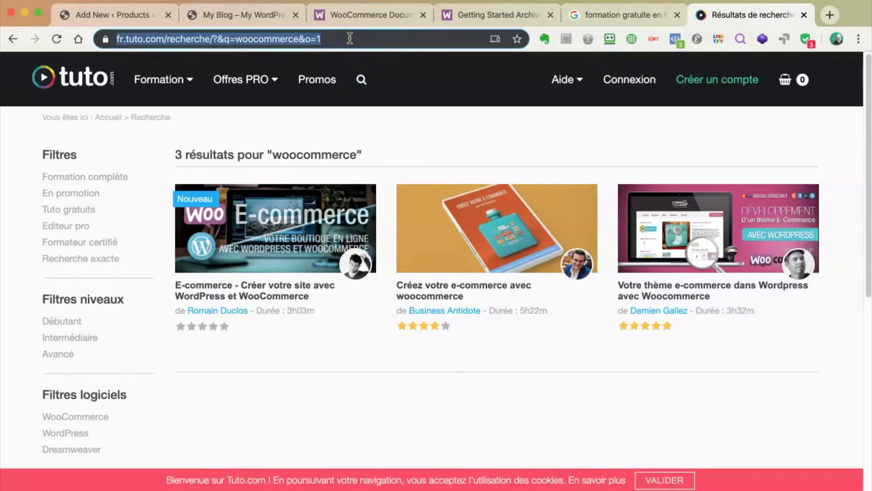
{"action": "type", "text": "stratosweb.fr"}
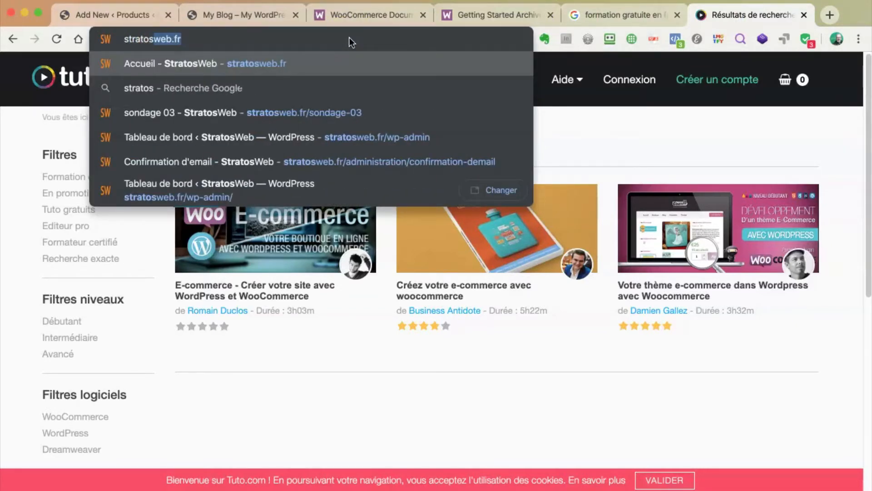
{"action": "key", "text": "Right"}
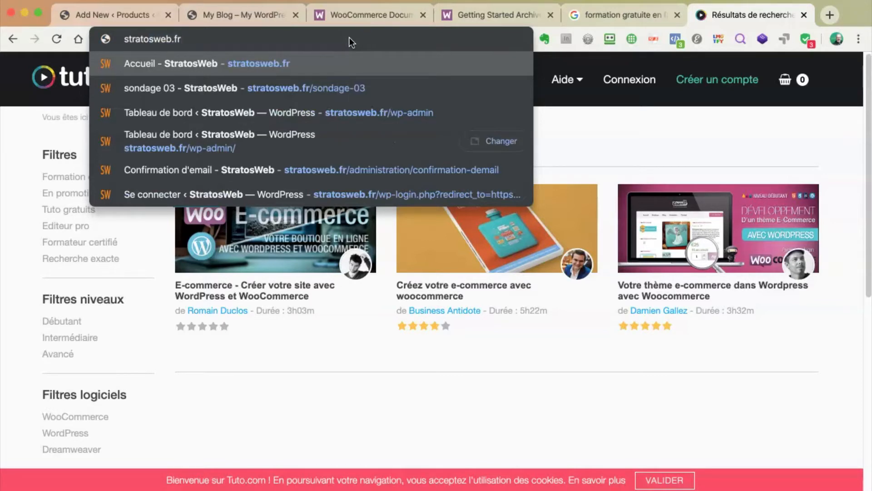
{"action": "type", "text": "/bout"}
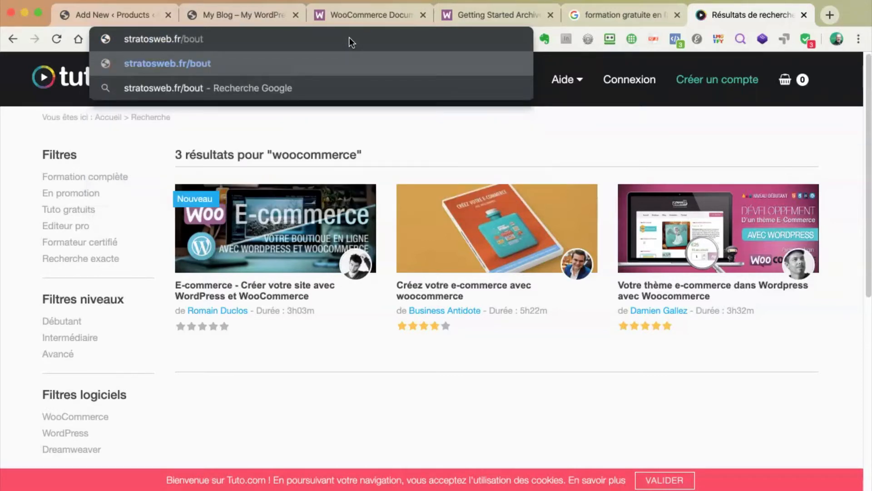
{"action": "key", "text": "BackSpace"}
{"action": "key", "text": "BackSpace"}
{"action": "key", "text": "BackSpace"}
{"action": "key", "text": "BackSpace"}
{"action": "type", "text": "wp-admin"}
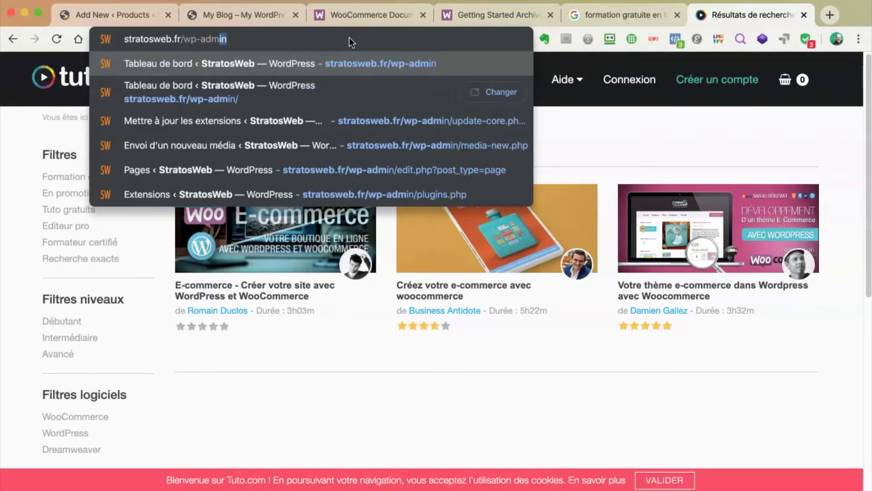
{"action": "key", "text": "Return"}
{"action": "left_click", "coordinate": [489, 209]}
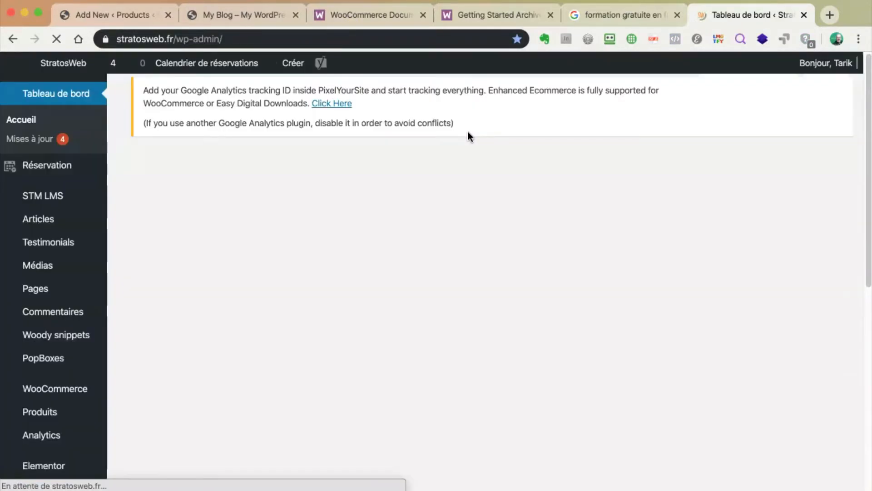
Open the StratosWeb Pages list of 134 pages and focus its search box
{"action": "left_click", "coordinate": [476, 129]}
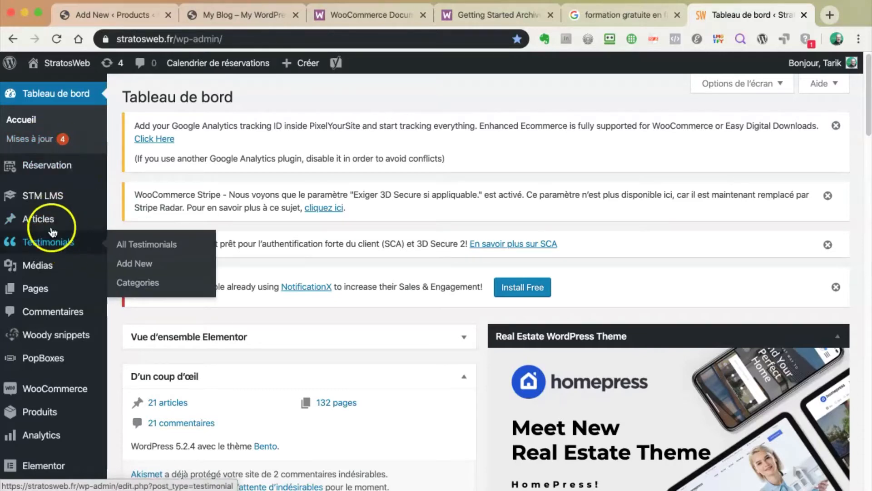
{"action": "left_click", "coordinate": [40, 296]}
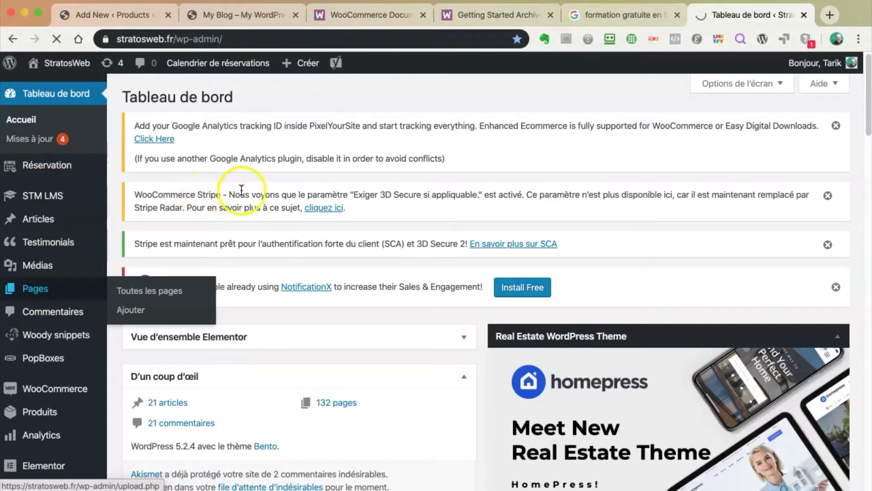
{"action": "mouse_move", "coordinate": [27, 413]}
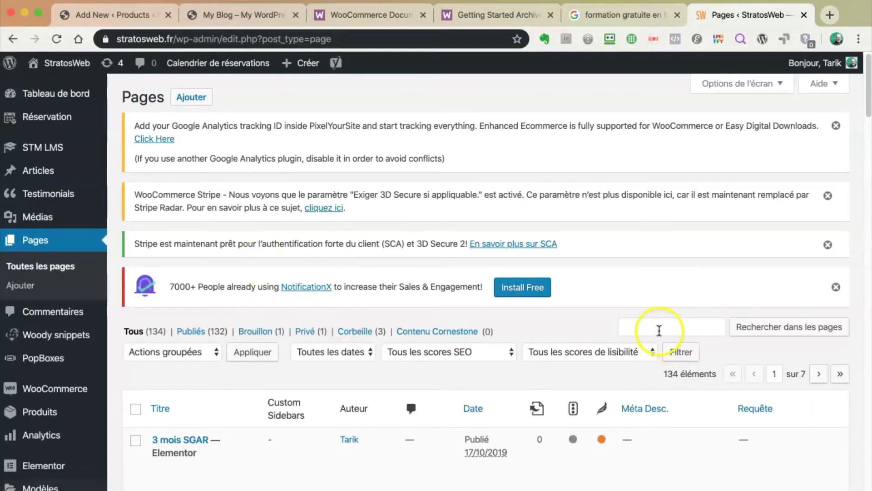
{"action": "left_click", "coordinate": [654, 327]}
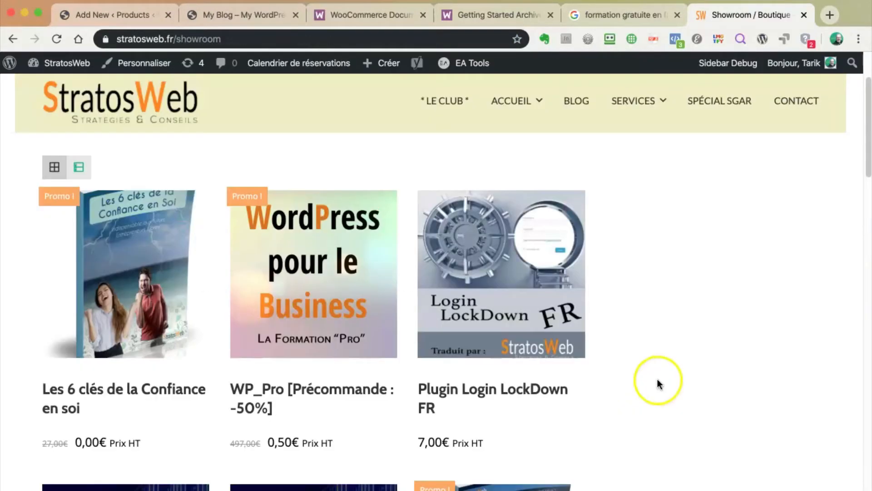
Switch the Showroom shop products to list view with descriptions
{"action": "scroll", "coordinate": [650, 375], "scroll_direction": "down", "scroll_amount": 6}
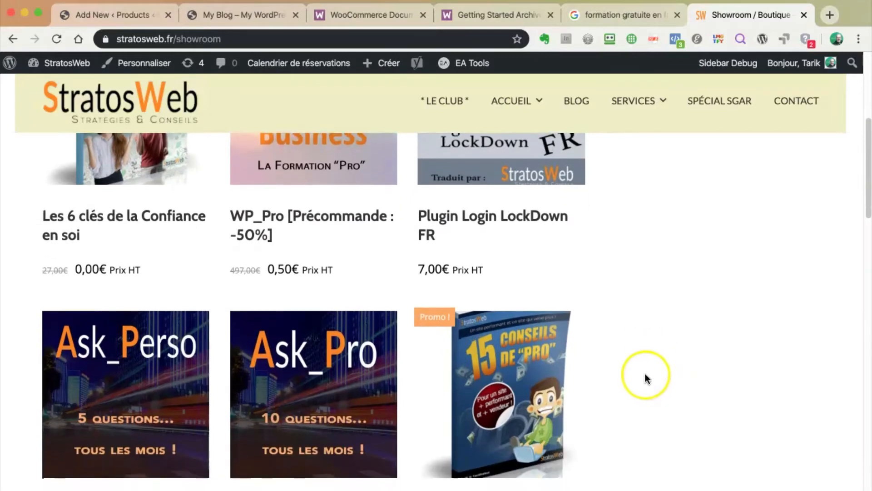
{"action": "scroll", "coordinate": [605, 369], "scroll_direction": "down", "scroll_amount": 7}
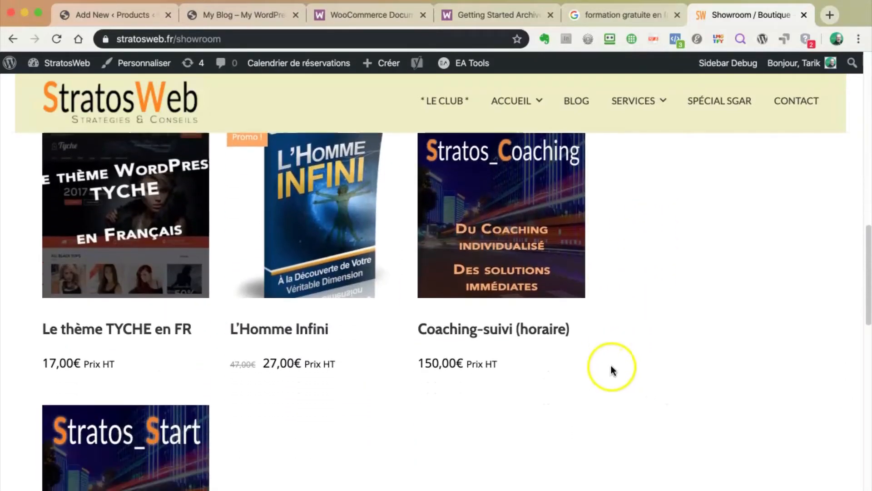
{"action": "scroll", "coordinate": [516, 335], "scroll_direction": "up", "scroll_amount": 2}
{"action": "scroll", "coordinate": [636, 330], "scroll_direction": "up", "scroll_amount": 12}
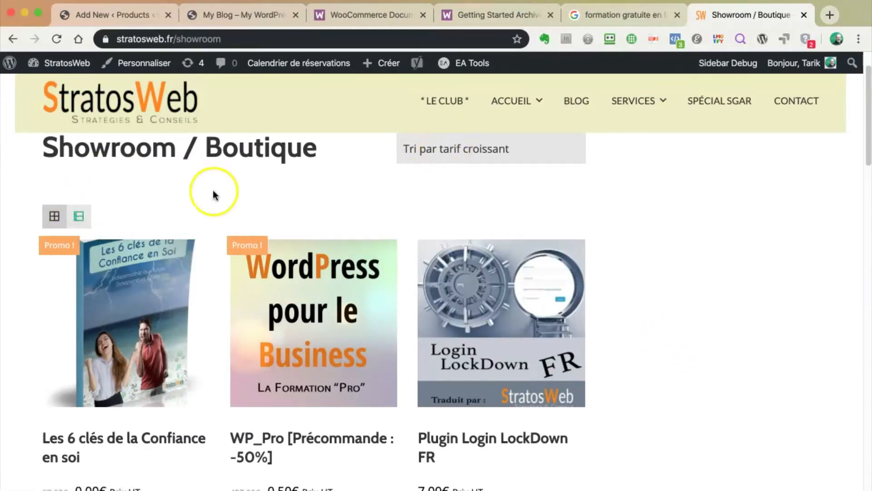
{"action": "left_click", "coordinate": [78, 216]}
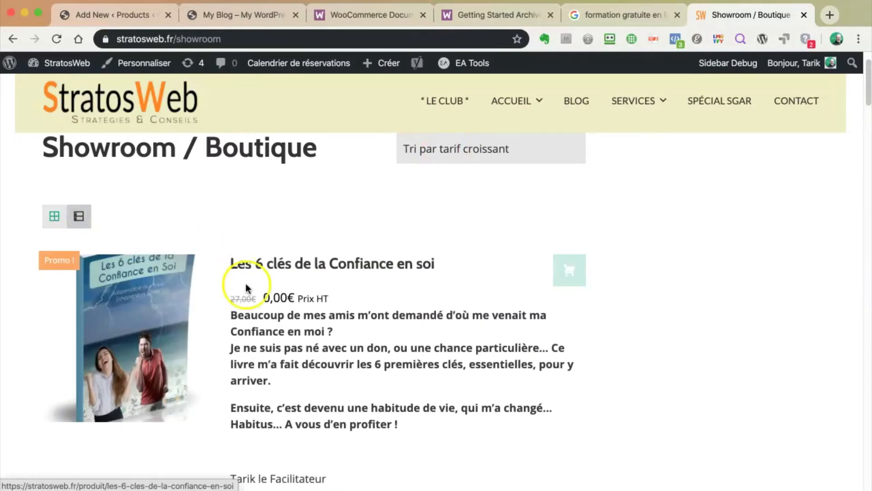
Switch back to grid view and open the Les 6 clés de la Confiance en soi product
{"action": "scroll", "coordinate": [245, 287], "scroll_direction": "down", "scroll_amount": 20}
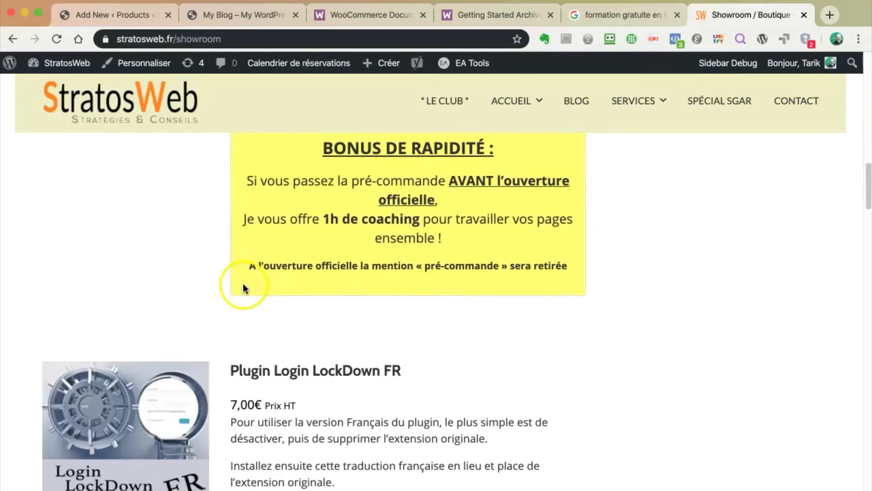
{"action": "scroll", "coordinate": [244, 287], "scroll_direction": "down", "scroll_amount": 7}
{"action": "scroll", "coordinate": [287, 234], "scroll_direction": "up", "scroll_amount": 4}
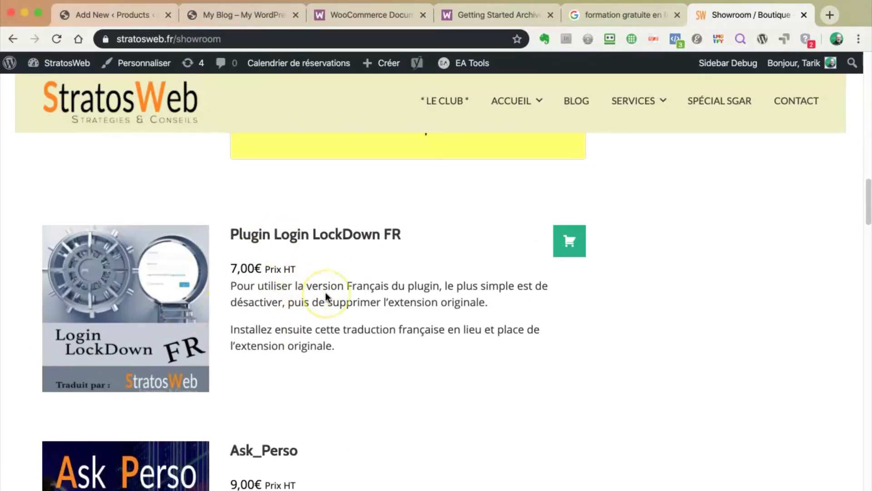
{"action": "scroll", "coordinate": [326, 292], "scroll_direction": "up", "scroll_amount": 15}
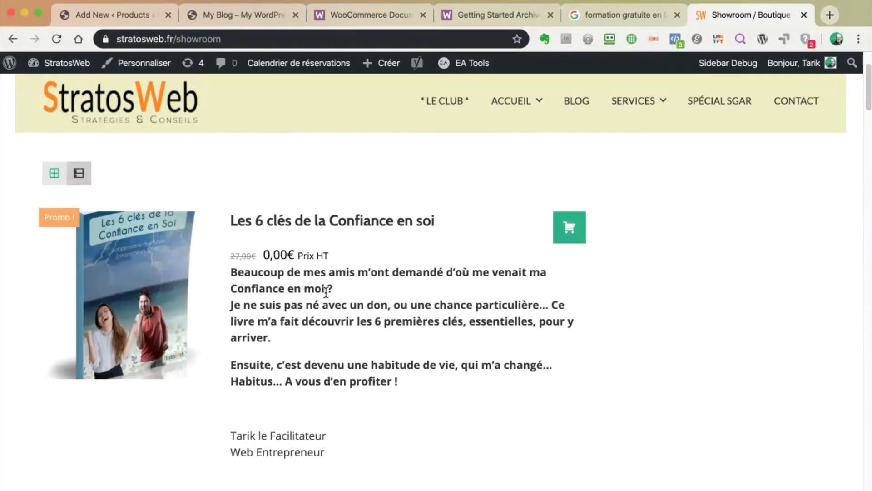
{"action": "left_click", "coordinate": [54, 173]}
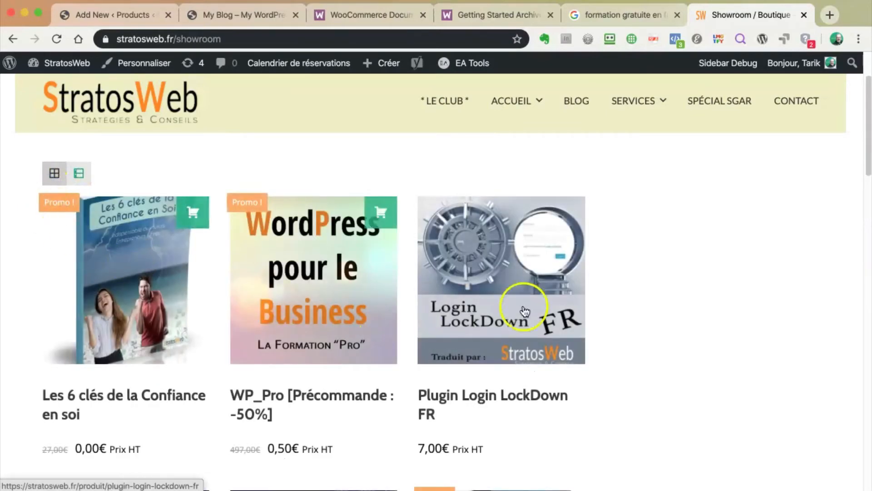
{"action": "scroll", "coordinate": [364, 378], "scroll_direction": "down", "scroll_amount": 3}
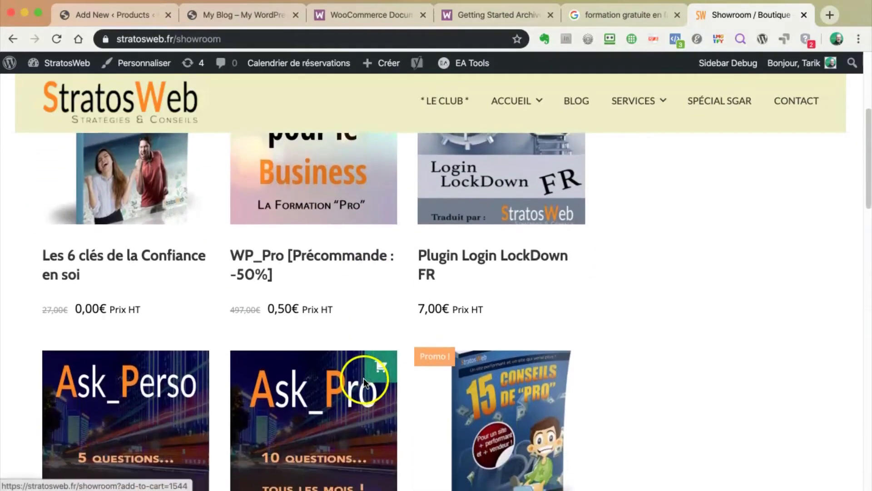
{"action": "scroll", "coordinate": [364, 378], "scroll_direction": "up", "scroll_amount": 5}
{"action": "left_click", "coordinate": [129, 364]}
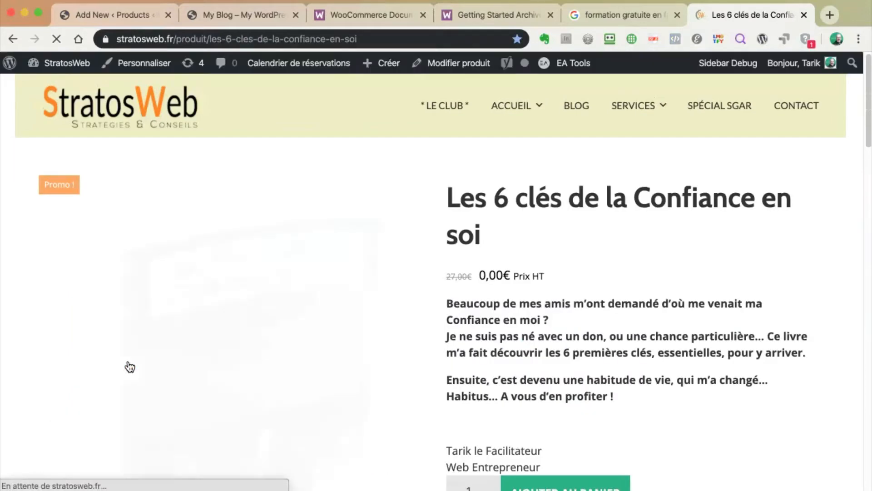
Inspect the product's struck-through 27,00€ price and its 0,00€ sale price
{"action": "scroll", "coordinate": [381, 428], "scroll_direction": "down", "scroll_amount": 3}
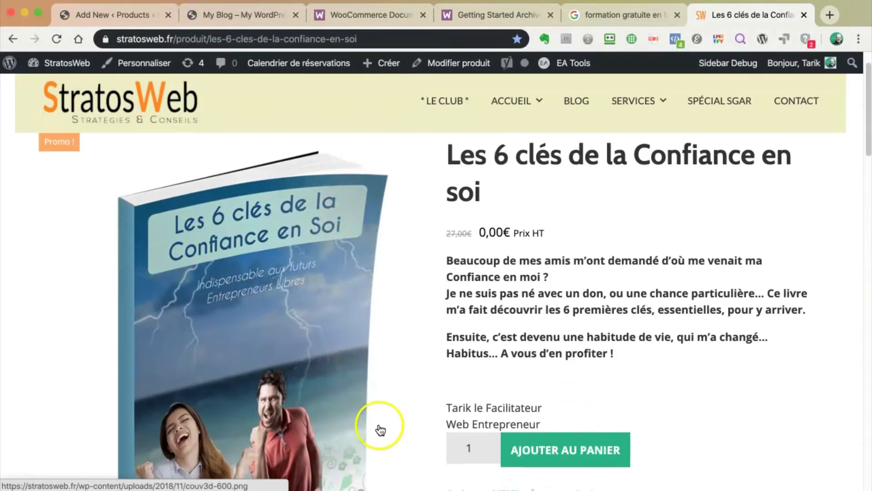
{"action": "scroll", "coordinate": [301, 354], "scroll_direction": "down", "scroll_amount": 3}
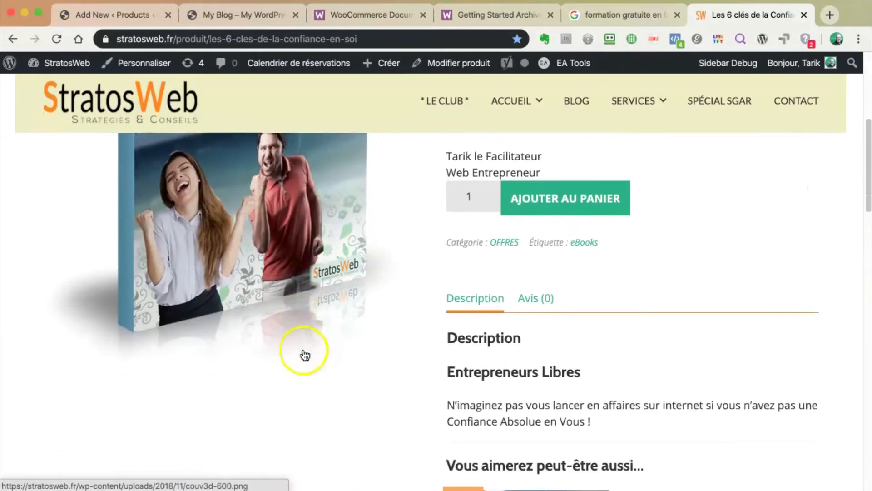
{"action": "scroll", "coordinate": [315, 268], "scroll_direction": "up", "scroll_amount": 6}
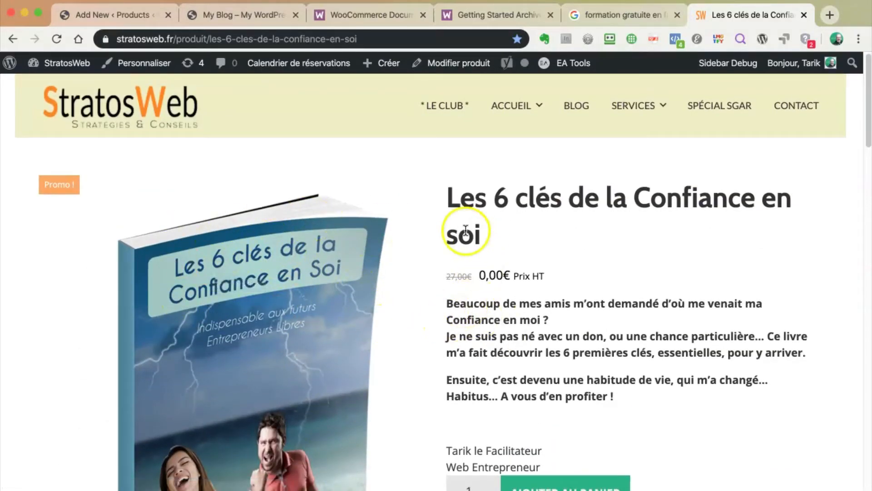
{"action": "left_click", "coordinate": [460, 276]}
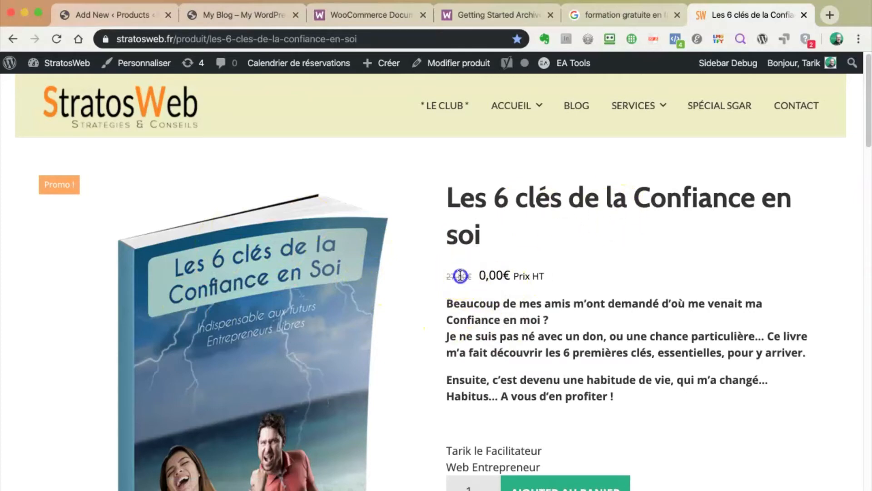
{"action": "left_click_drag", "start_coordinate": [502, 276], "coordinate": [484, 275]}
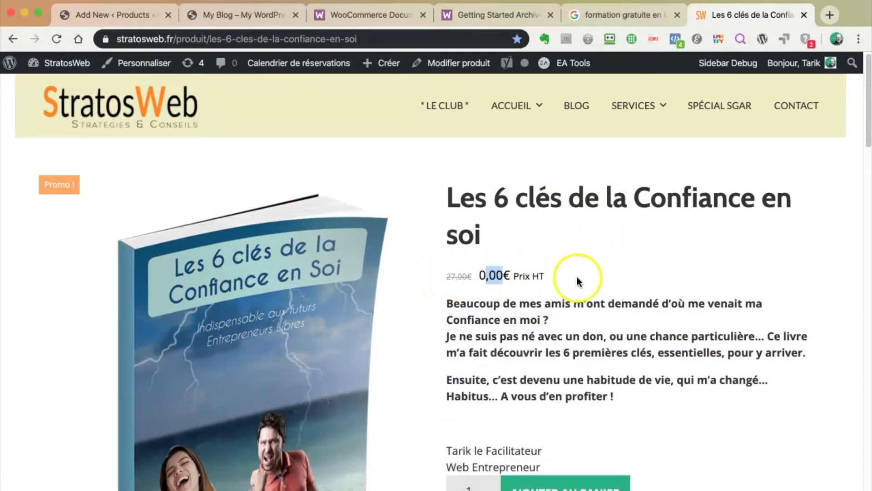
{"action": "left_click", "coordinate": [578, 296]}
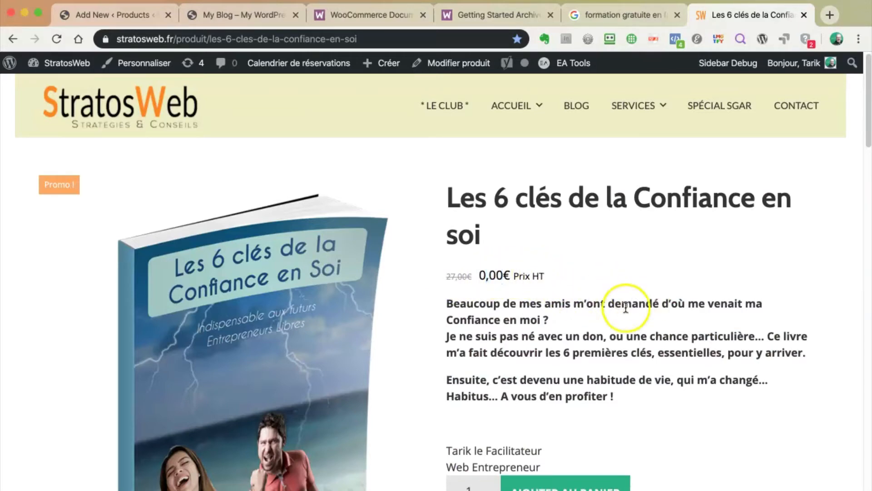
Review the description and related products, then add one copy to the cart
{"action": "scroll", "coordinate": [625, 307], "scroll_direction": "down", "scroll_amount": 3}
{"action": "scroll", "coordinate": [611, 298], "scroll_direction": "up", "scroll_amount": 3}
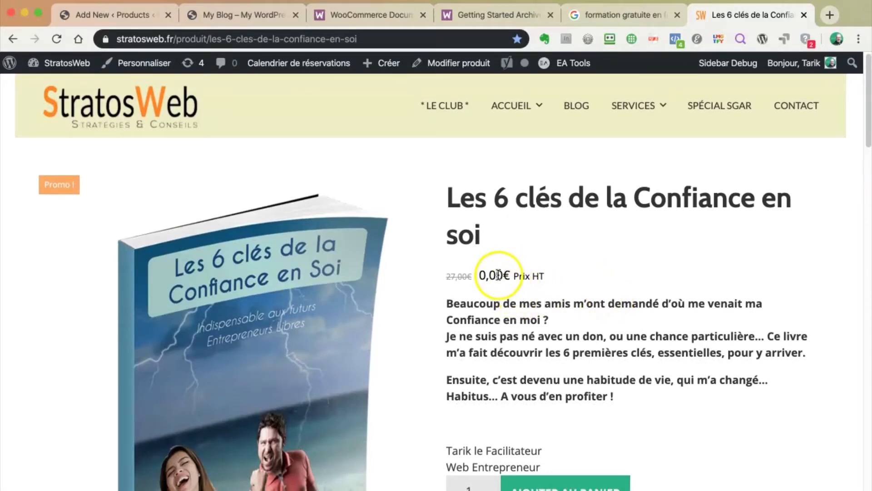
{"action": "scroll", "coordinate": [356, 347], "scroll_direction": "down", "scroll_amount": 4}
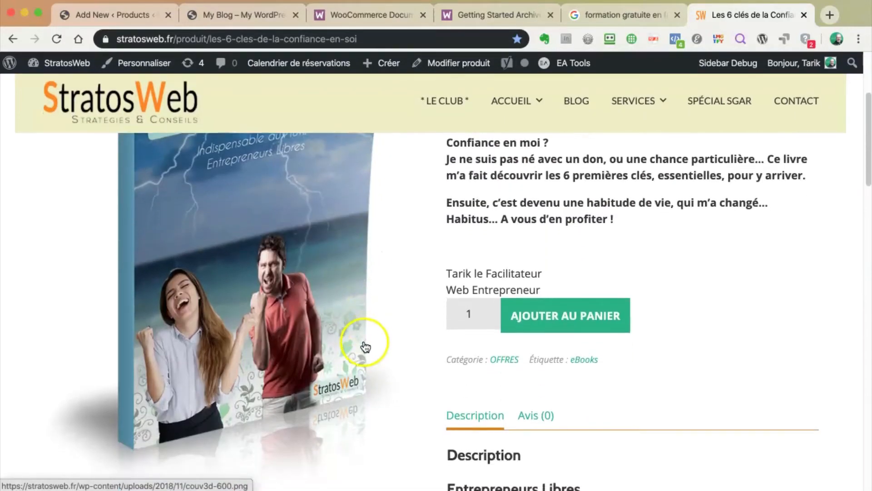
{"action": "scroll", "coordinate": [363, 346], "scroll_direction": "up", "scroll_amount": 3}
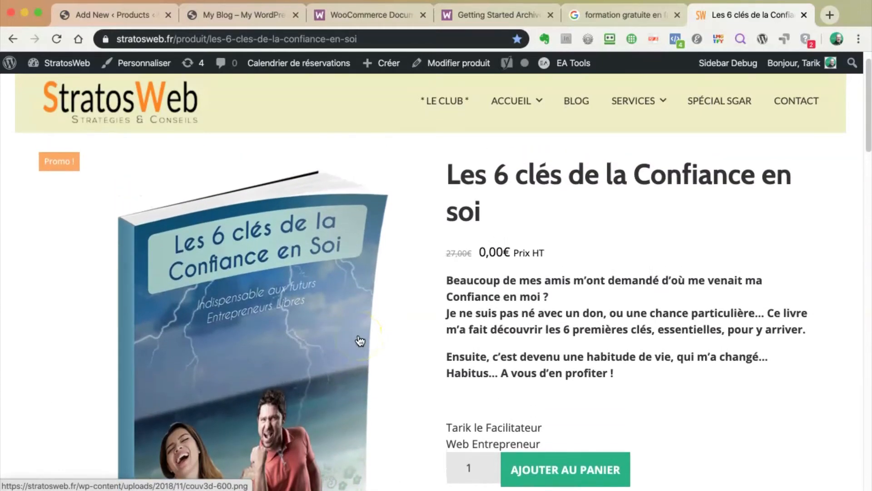
{"action": "scroll", "coordinate": [361, 341], "scroll_direction": "up", "scroll_amount": 1}
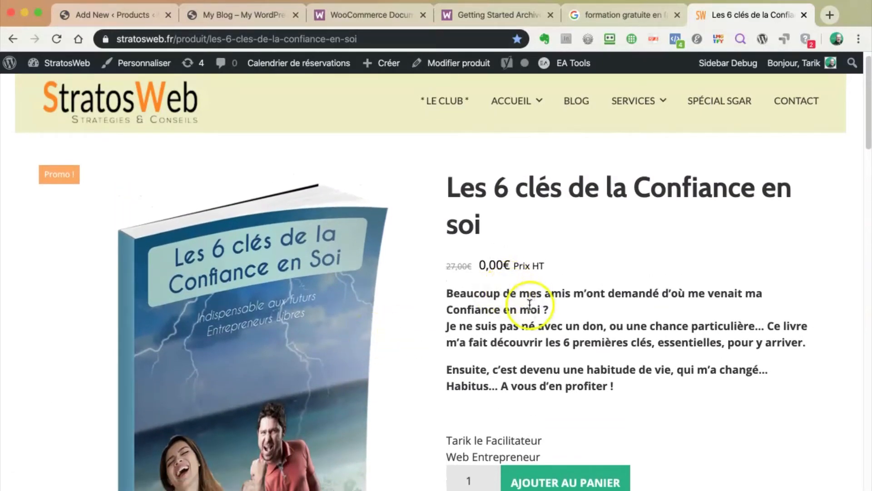
{"action": "scroll", "coordinate": [607, 297], "scroll_direction": "down", "scroll_amount": 1}
{"action": "scroll", "coordinate": [608, 299], "scroll_direction": "down", "scroll_amount": 2}
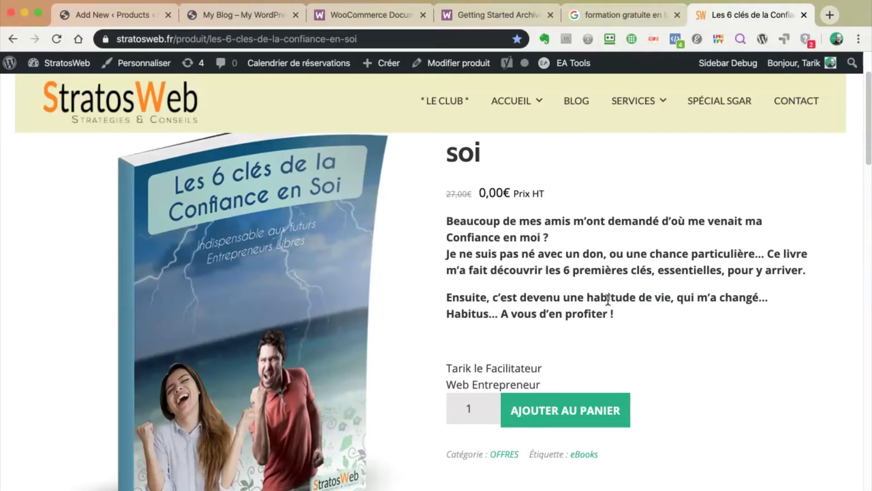
{"action": "scroll", "coordinate": [687, 339], "scroll_direction": "down", "scroll_amount": 1}
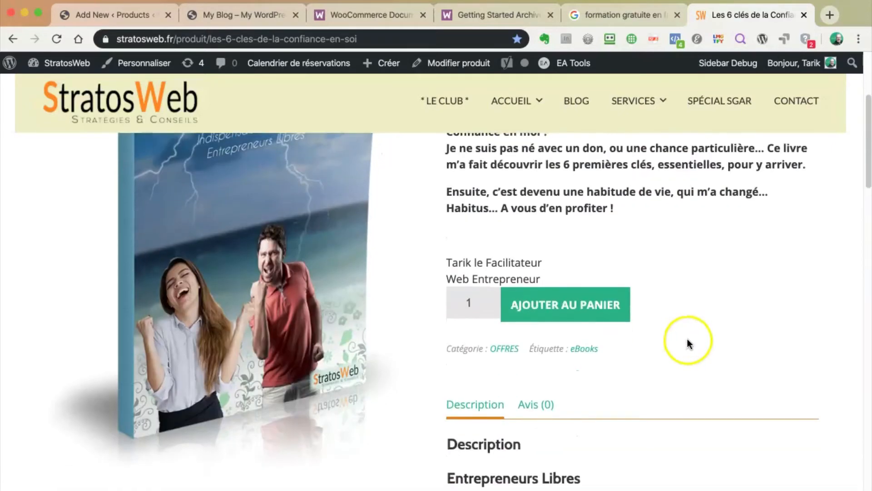
{"action": "scroll", "coordinate": [688, 339], "scroll_direction": "up", "scroll_amount": 3}
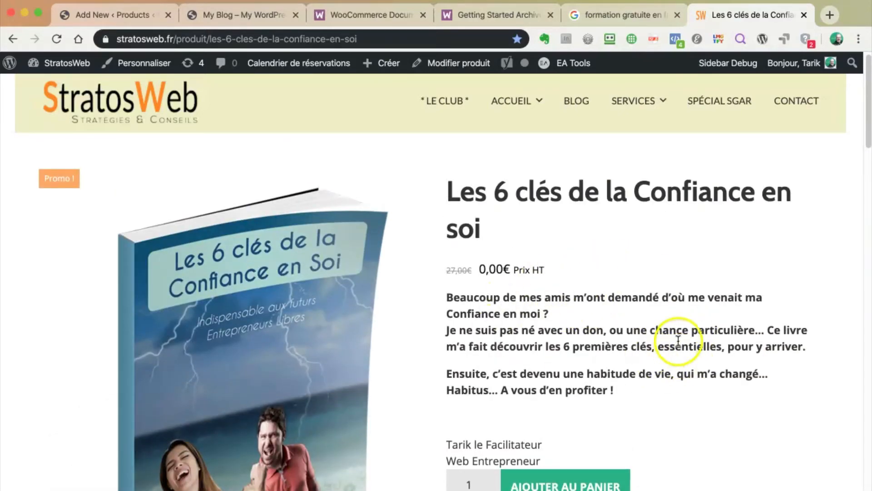
{"action": "scroll", "coordinate": [706, 384], "scroll_direction": "down", "scroll_amount": 2}
{"action": "scroll", "coordinate": [706, 382], "scroll_direction": "down", "scroll_amount": 3}
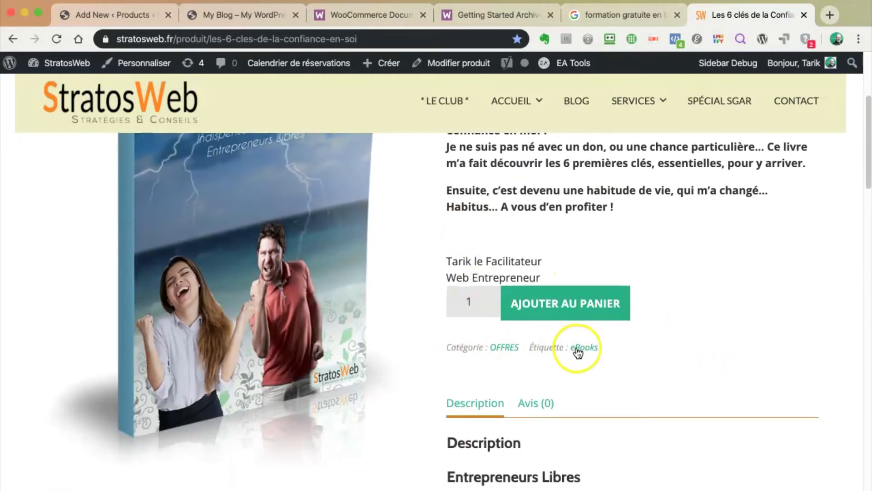
{"action": "scroll", "coordinate": [617, 368], "scroll_direction": "down", "scroll_amount": 2}
{"action": "scroll", "coordinate": [616, 367], "scroll_direction": "down", "scroll_amount": 2}
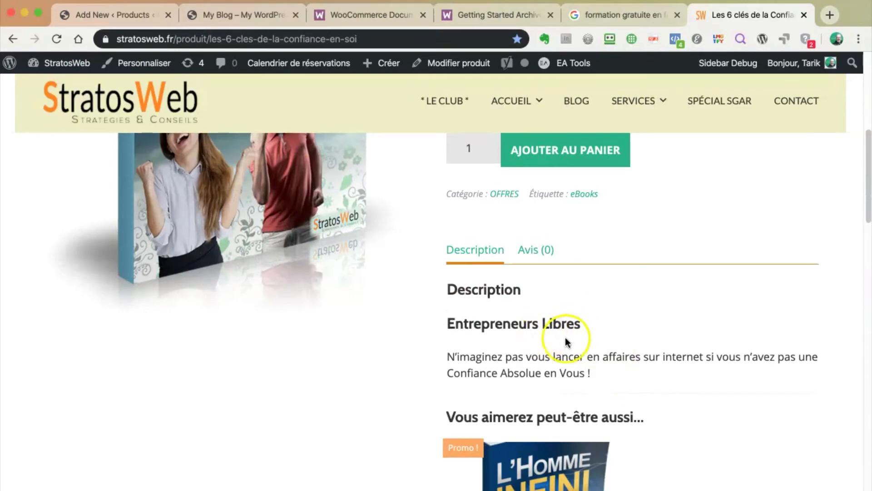
{"action": "scroll", "coordinate": [565, 337], "scroll_direction": "down", "scroll_amount": 3}
{"action": "scroll", "coordinate": [547, 304], "scroll_direction": "up", "scroll_amount": 2}
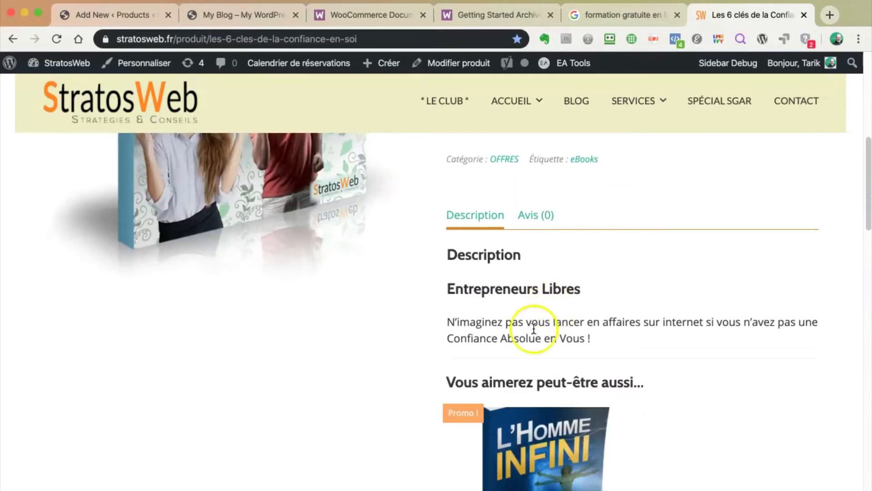
{"action": "scroll", "coordinate": [566, 356], "scroll_direction": "down", "scroll_amount": 3}
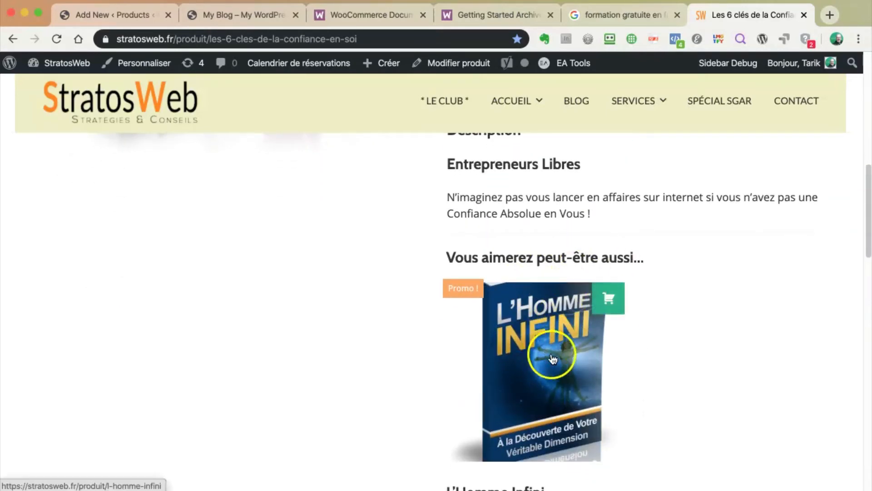
{"action": "scroll", "coordinate": [553, 359], "scroll_direction": "down", "scroll_amount": 2}
{"action": "scroll", "coordinate": [558, 335], "scroll_direction": "down", "scroll_amount": 3}
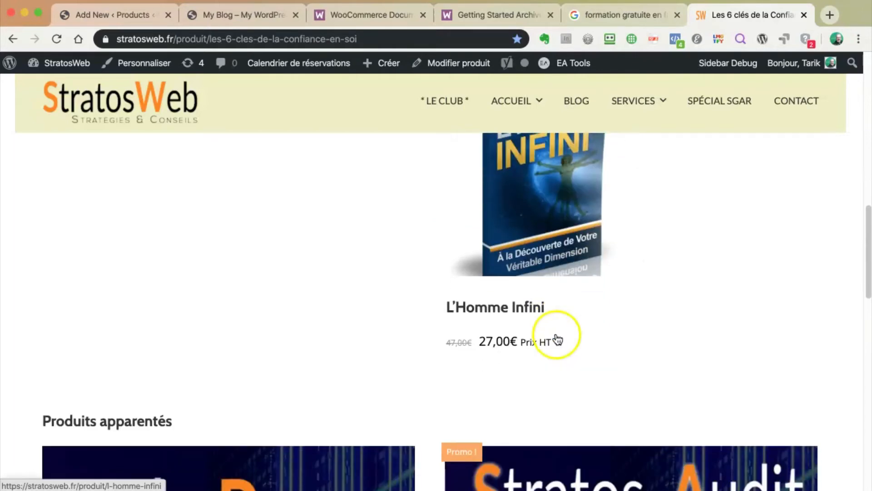
{"action": "scroll", "coordinate": [556, 339], "scroll_direction": "up", "scroll_amount": 2}
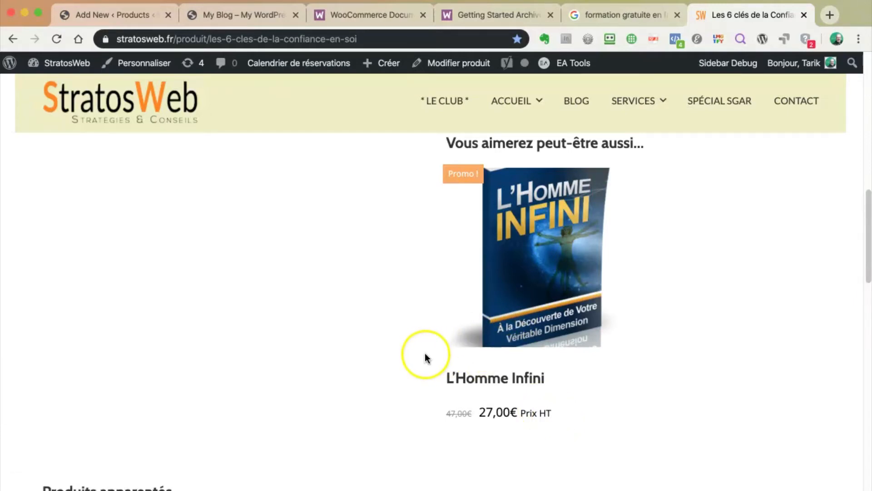
{"action": "scroll", "coordinate": [424, 353], "scroll_direction": "down", "scroll_amount": 3}
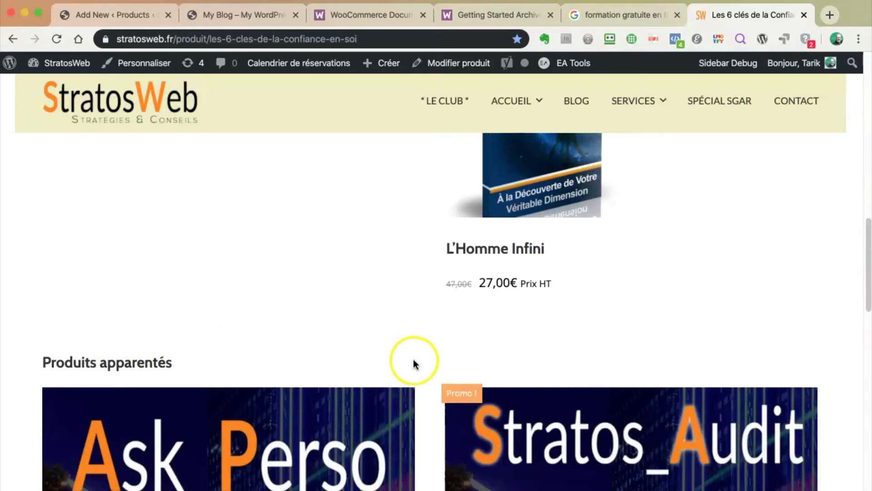
{"action": "scroll", "coordinate": [421, 367], "scroll_direction": "down", "scroll_amount": 10}
{"action": "scroll", "coordinate": [420, 366], "scroll_direction": "down", "scroll_amount": 4}
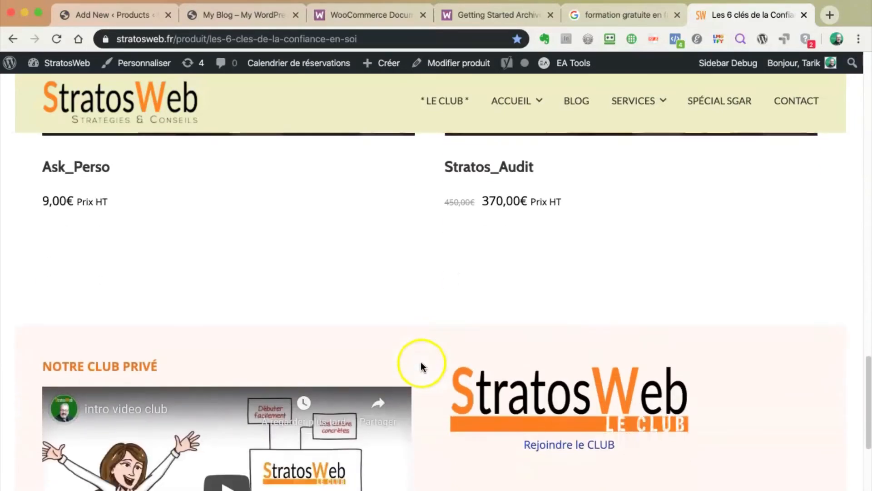
{"action": "scroll", "coordinate": [423, 362], "scroll_direction": "up", "scroll_amount": 10}
{"action": "scroll", "coordinate": [424, 350], "scroll_direction": "up", "scroll_amount": 10}
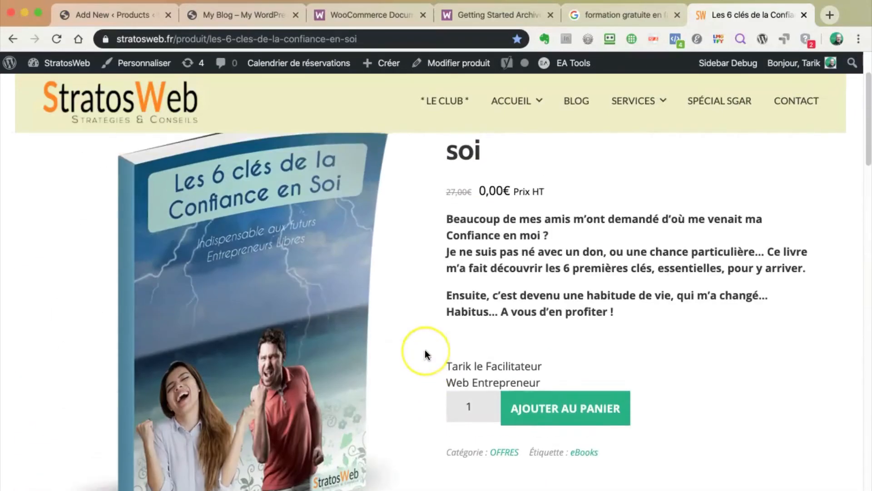
{"action": "scroll", "coordinate": [424, 350], "scroll_direction": "down", "scroll_amount": 5}
{"action": "left_click", "coordinate": [525, 283]}
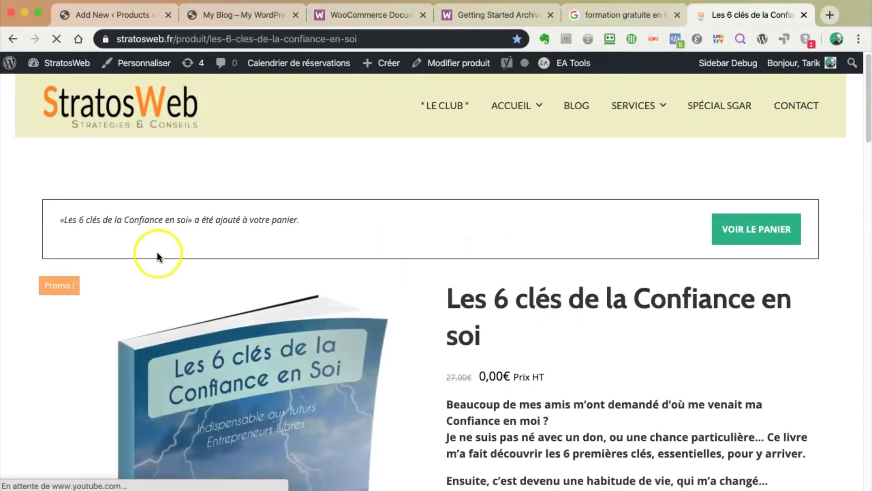
Highlight the product title in the added-to-cart notice
{"action": "left_click_drag", "start_coordinate": [90, 220], "coordinate": [239, 221]}
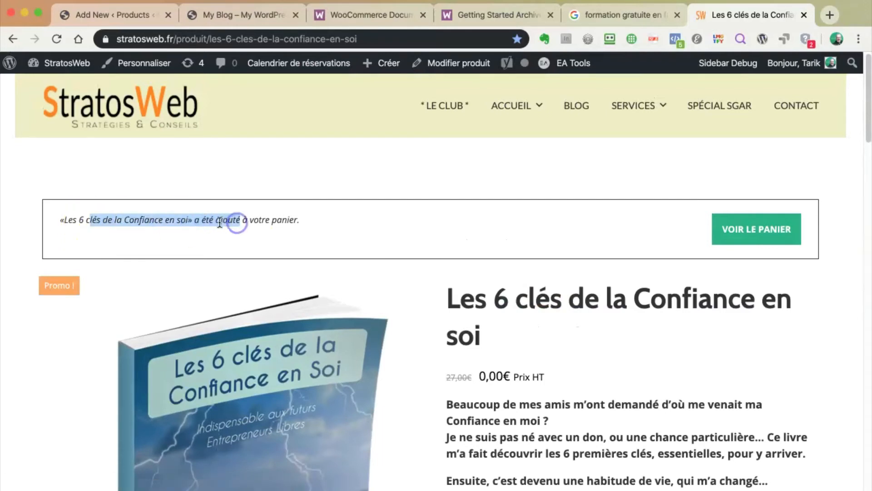
{"action": "left_click", "coordinate": [280, 220]}
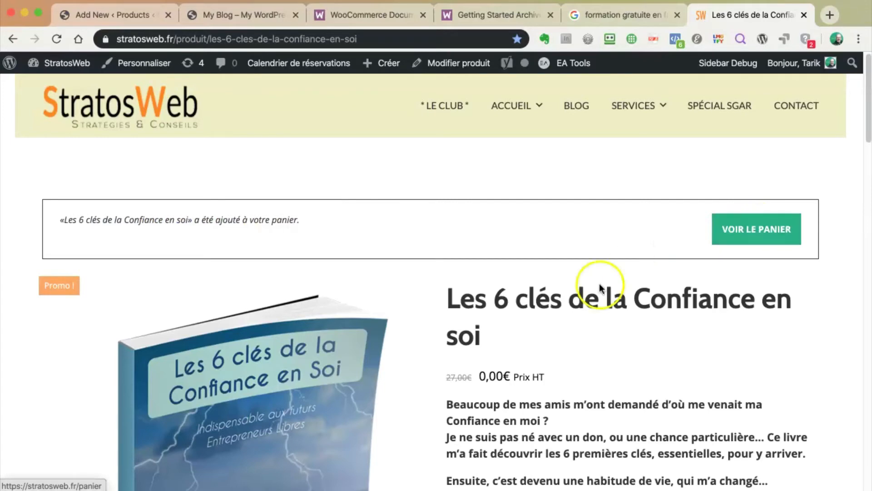
{"action": "scroll", "coordinate": [566, 336], "scroll_direction": "down", "scroll_amount": 7}
{"action": "scroll", "coordinate": [566, 327], "scroll_direction": "up", "scroll_amount": 7}
Remove the 15 conseils de 'pro' book from the cart, then return to the product editor
{"action": "left_click", "coordinate": [738, 202]}
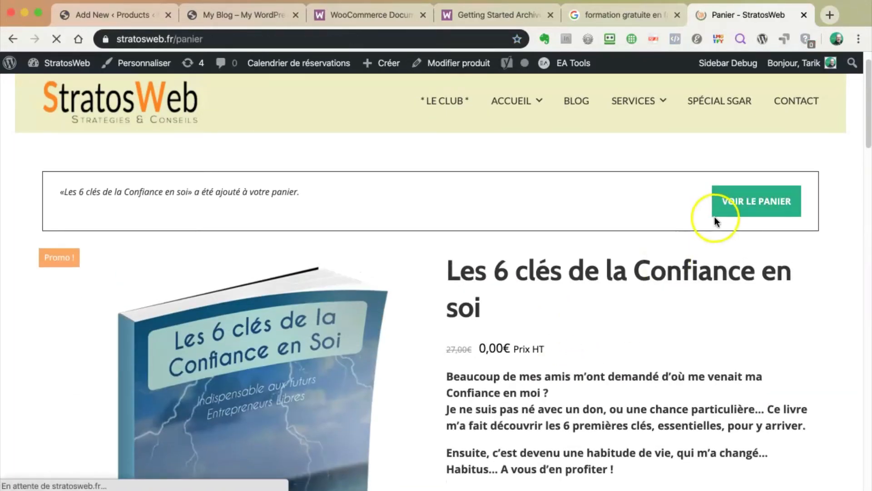
{"action": "scroll", "coordinate": [636, 290], "scroll_direction": "down", "scroll_amount": 2}
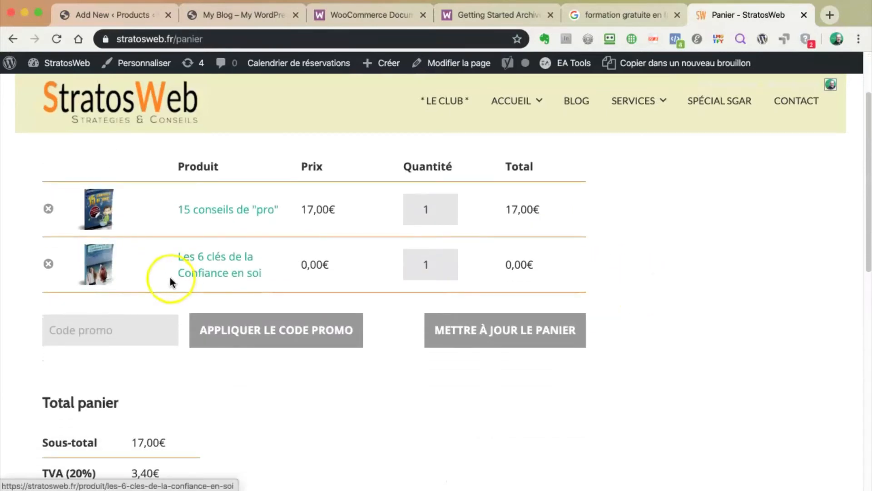
{"action": "left_click", "coordinate": [48, 209]}
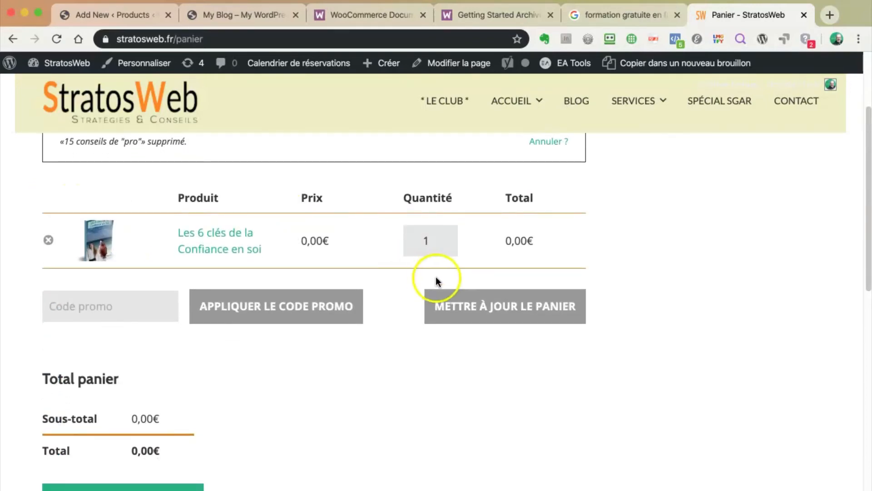
{"action": "scroll", "coordinate": [406, 313], "scroll_direction": "down", "scroll_amount": 2}
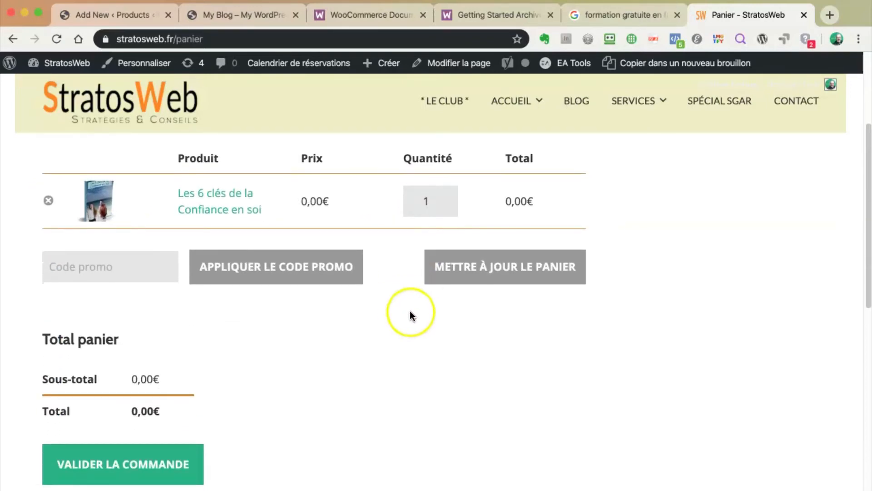
{"action": "left_click", "coordinate": [119, 15]}
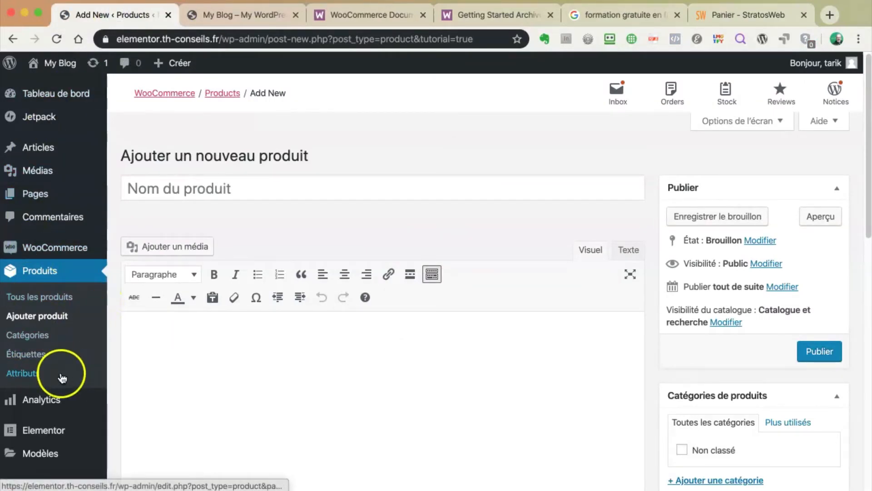
Glance at the WooCommerce sidebar menus, then go back to the Panier - StratosWeb tab
{"action": "mouse_move", "coordinate": [49, 246]}
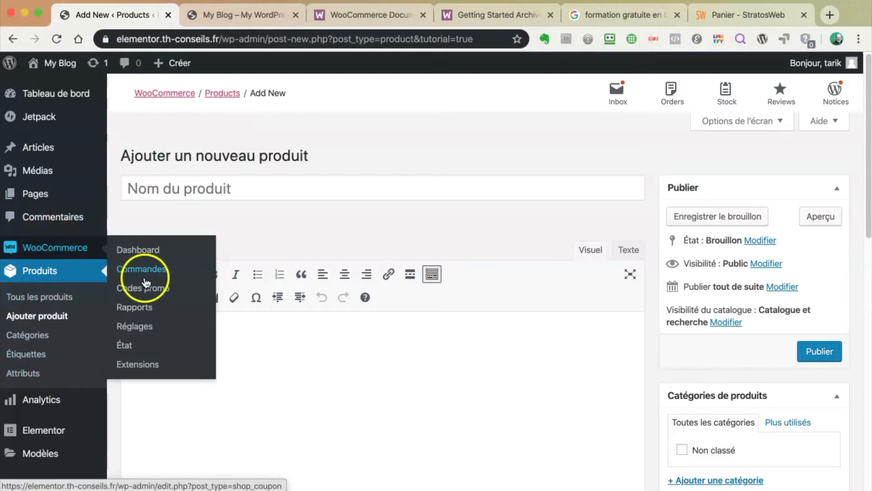
{"action": "left_click", "coordinate": [738, 14]}
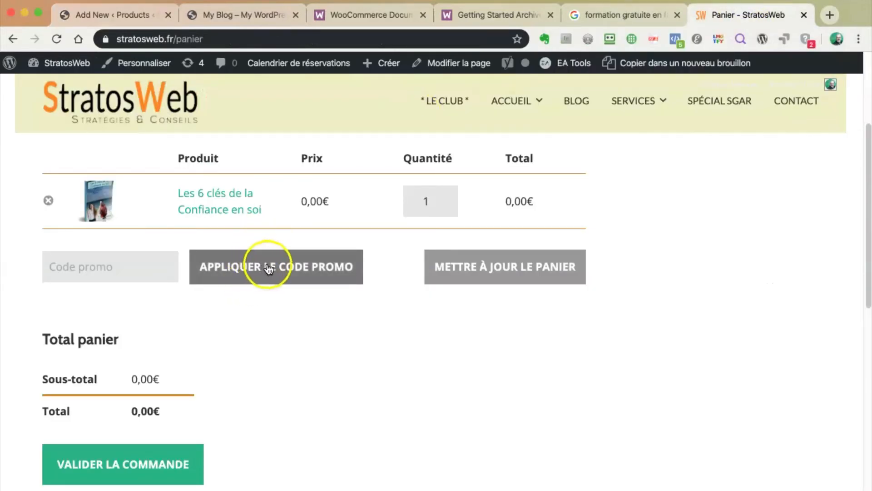
Leave the Code promo field empty and proceed from the free-book cart to checkout
{"action": "left_click", "coordinate": [81, 266]}
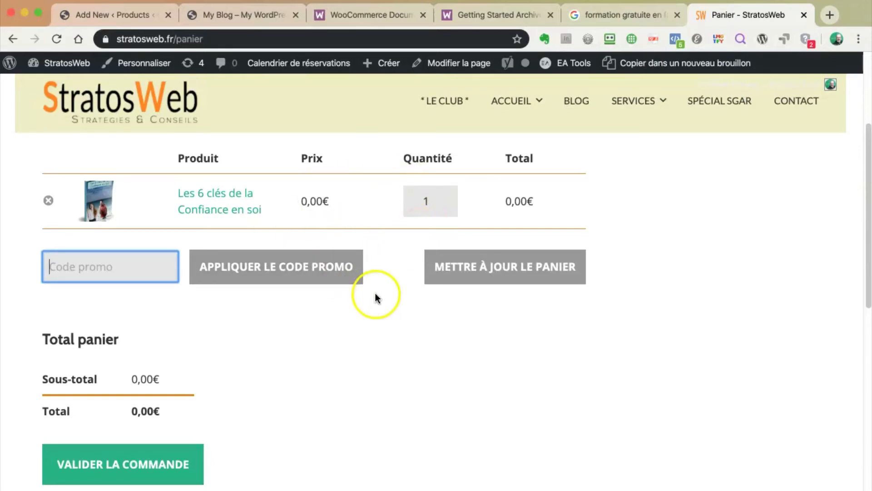
{"action": "scroll", "coordinate": [377, 295], "scroll_direction": "down", "scroll_amount": 3}
{"action": "scroll", "coordinate": [379, 293], "scroll_direction": "down", "scroll_amount": 1}
{"action": "scroll", "coordinate": [382, 290], "scroll_direction": "up", "scroll_amount": 4}
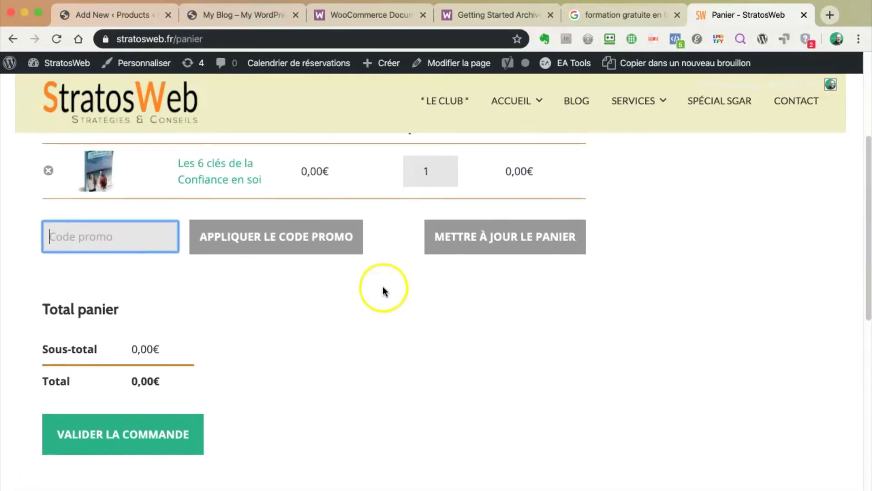
{"action": "left_click", "coordinate": [132, 436]}
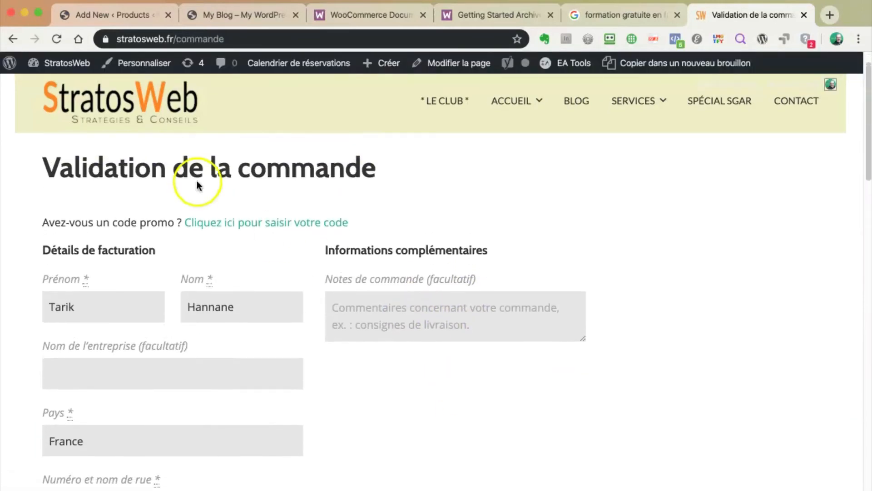
Scroll the checkout, highlighting the billing e-mail and the personal data notice
{"action": "scroll", "coordinate": [312, 277], "scroll_direction": "down", "scroll_amount": 3}
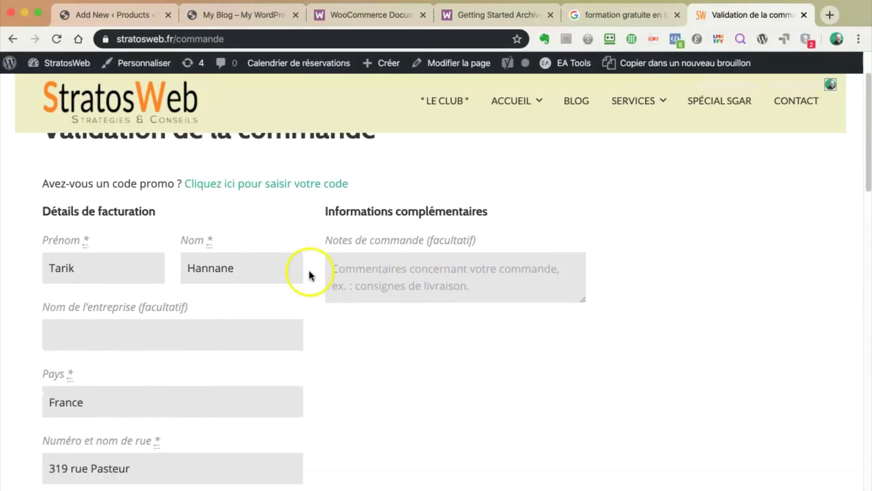
{"action": "scroll", "coordinate": [313, 275], "scroll_direction": "down", "scroll_amount": 6}
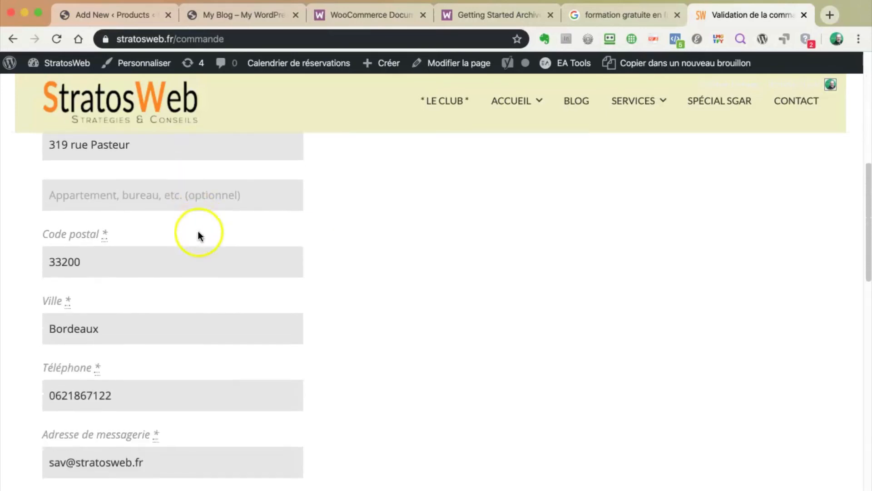
{"action": "scroll", "coordinate": [214, 237], "scroll_direction": "down", "scroll_amount": 2}
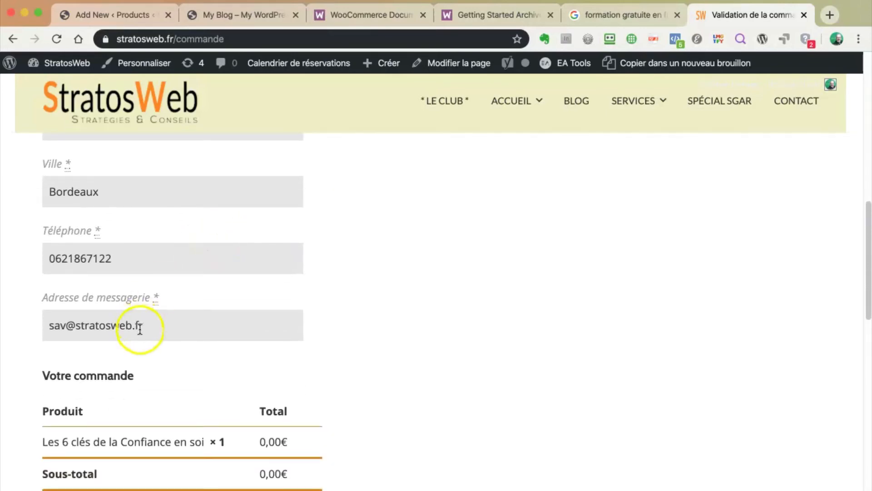
{"action": "left_click_drag", "start_coordinate": [150, 328], "coordinate": [50, 322]}
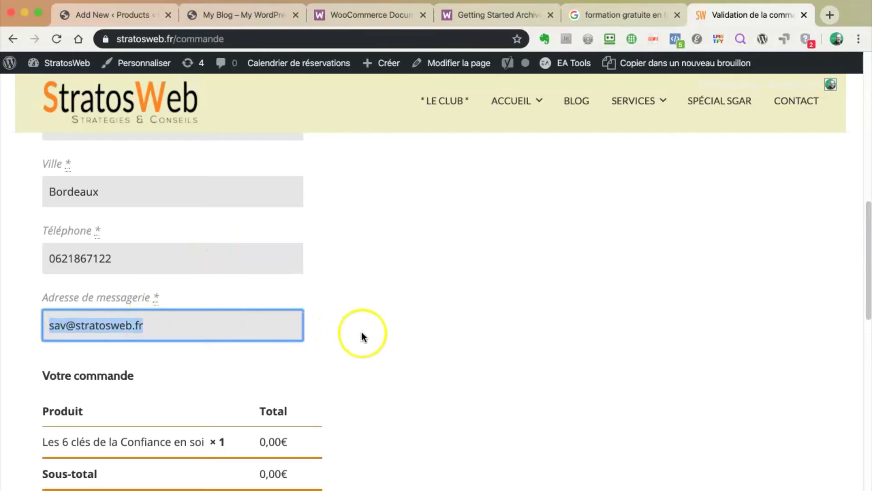
{"action": "scroll", "coordinate": [362, 334], "scroll_direction": "down", "scroll_amount": 5}
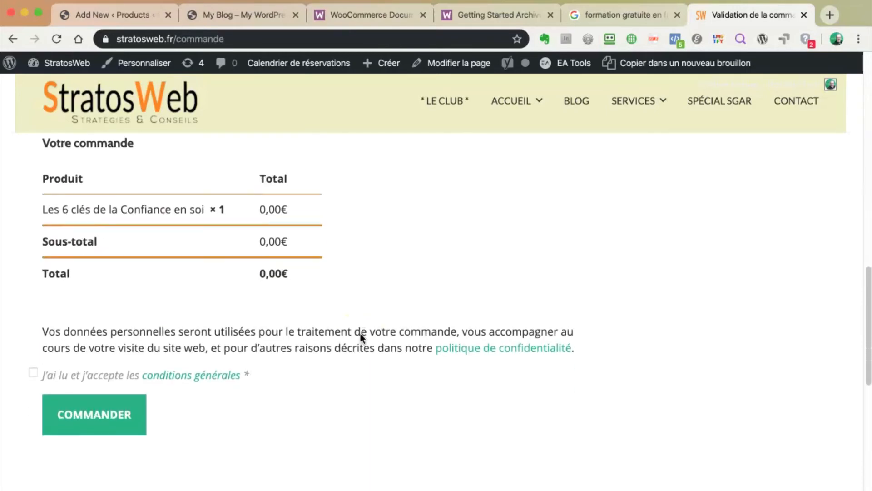
{"action": "scroll", "coordinate": [361, 333], "scroll_direction": "down", "scroll_amount": 1}
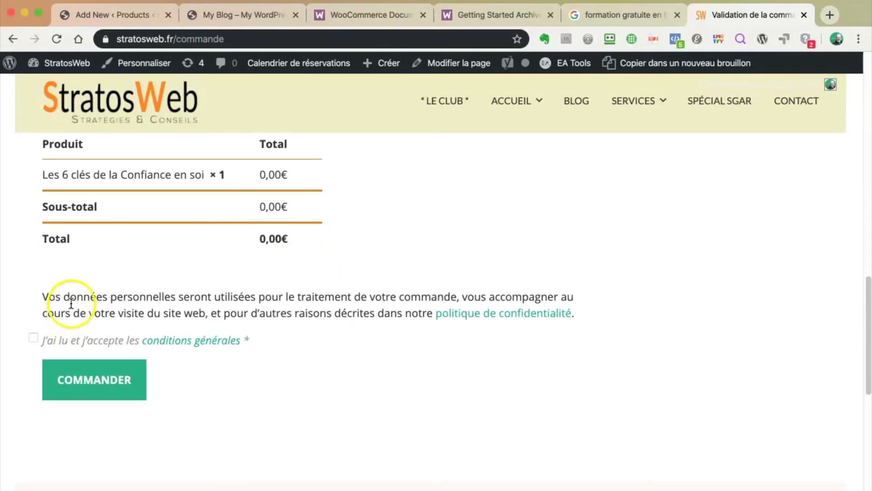
{"action": "left_click_drag", "start_coordinate": [103, 298], "coordinate": [357, 303]}
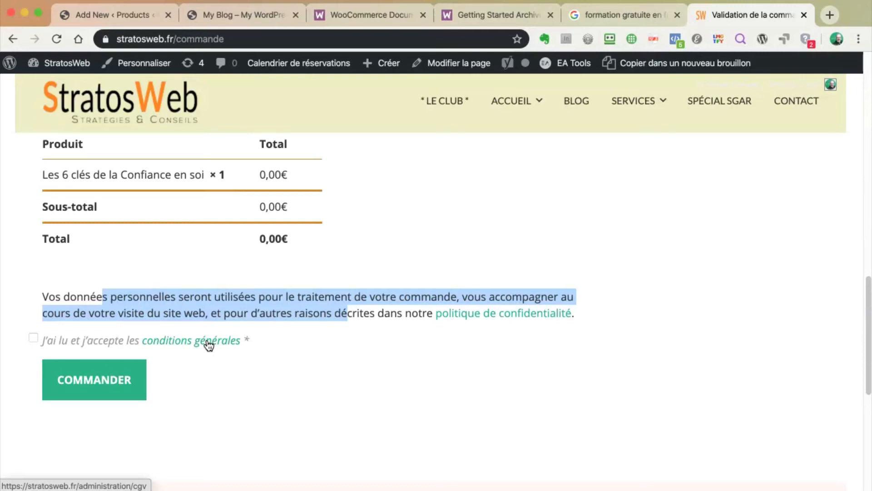
Recheck the billing e-mail, then scroll back up to the Validation de la commande title
{"action": "scroll", "coordinate": [370, 274], "scroll_direction": "up", "scroll_amount": 8}
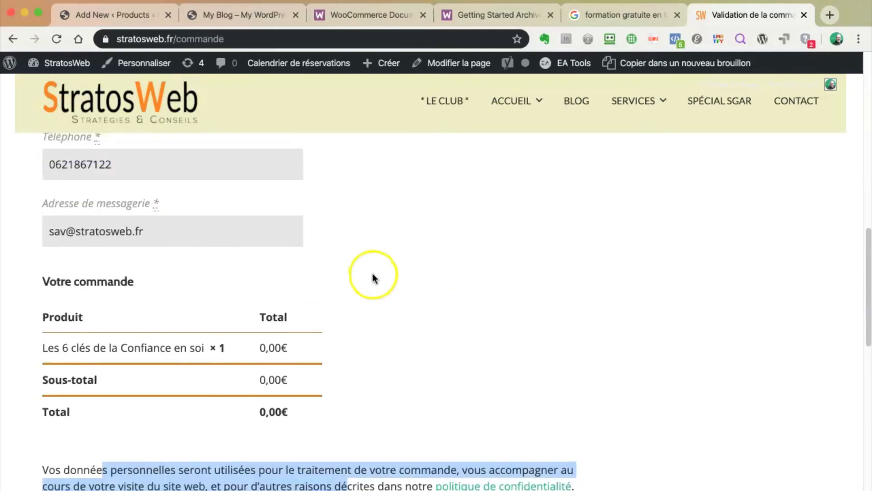
{"action": "scroll", "coordinate": [372, 274], "scroll_direction": "up", "scroll_amount": 9}
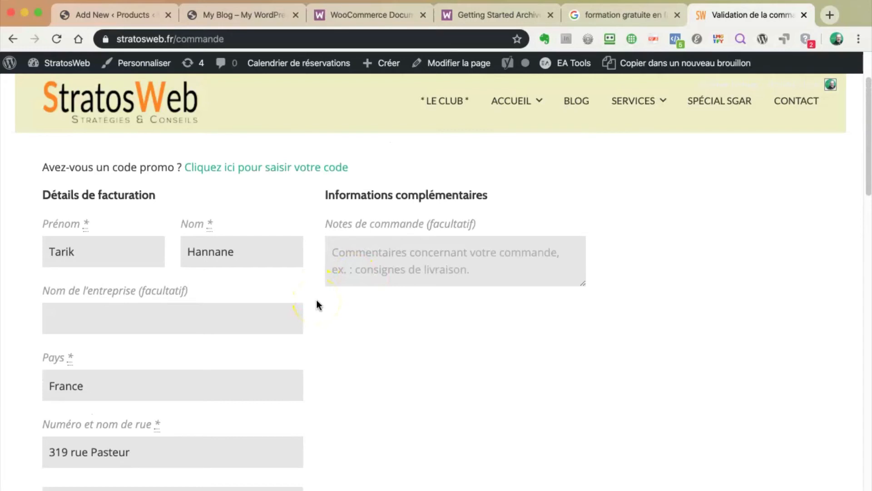
{"action": "scroll", "coordinate": [317, 300], "scroll_direction": "down", "scroll_amount": 4}
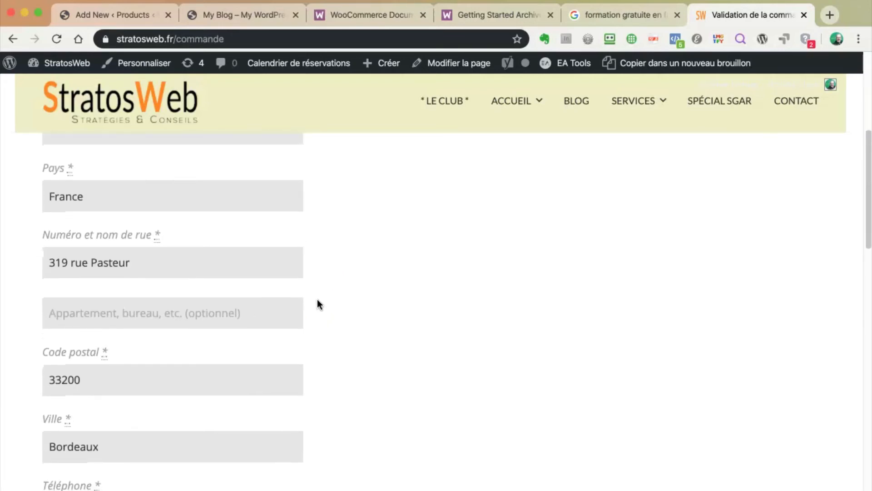
{"action": "scroll", "coordinate": [317, 303], "scroll_direction": "down", "scroll_amount": 6}
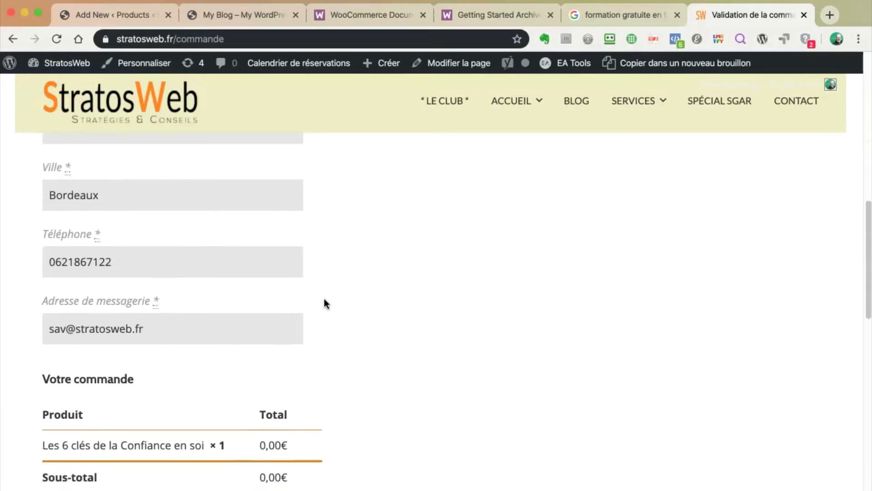
{"action": "left_click_drag", "start_coordinate": [154, 303], "coordinate": [47, 302]}
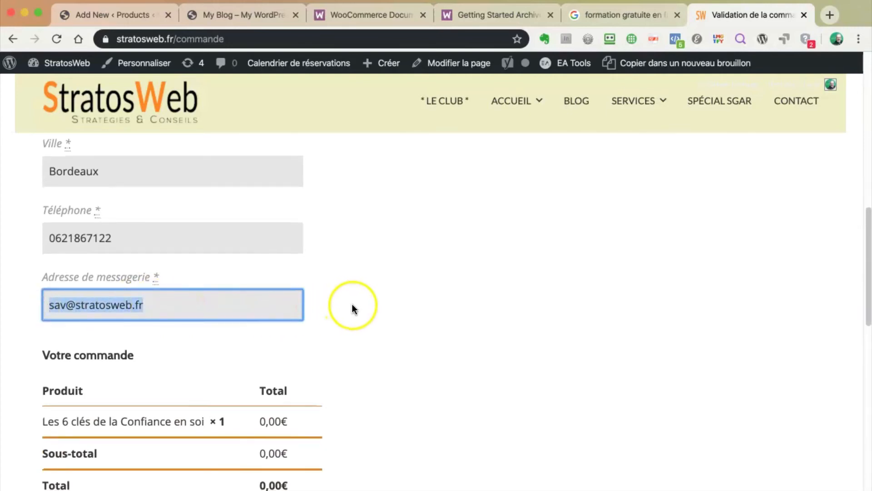
{"action": "scroll", "coordinate": [353, 303], "scroll_direction": "down", "scroll_amount": 2}
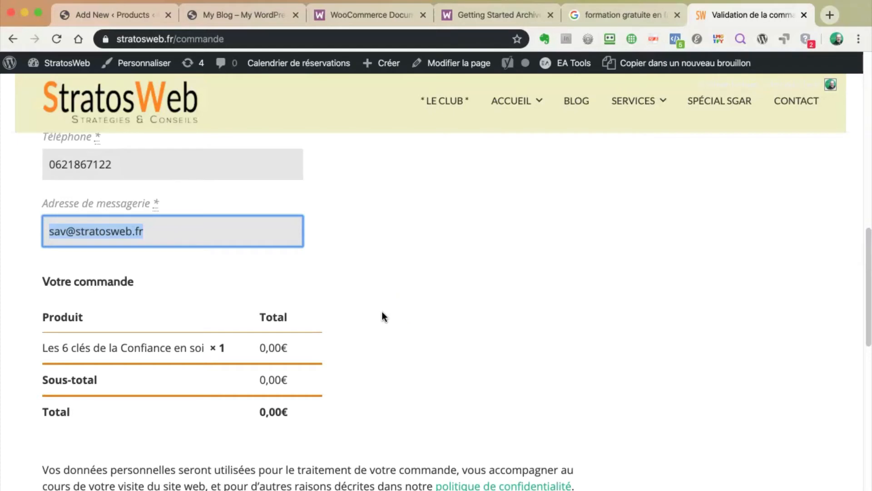
{"action": "scroll", "coordinate": [383, 308], "scroll_direction": "up", "scroll_amount": 10}
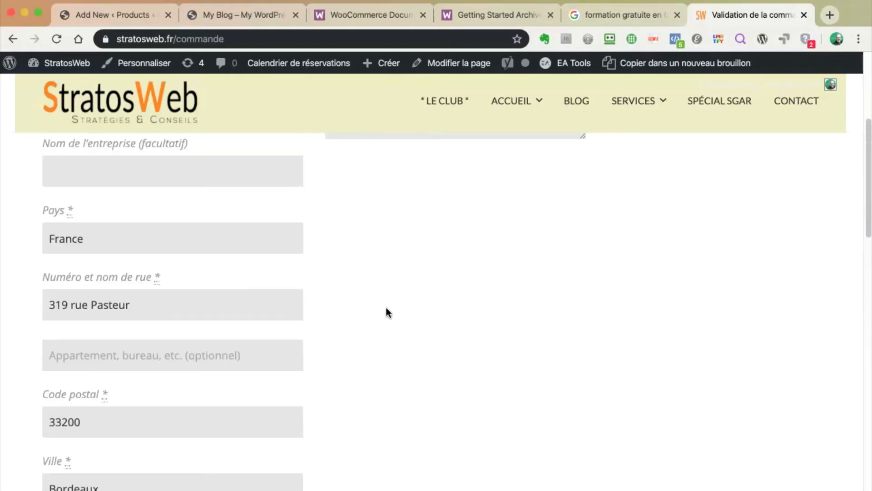
{"action": "scroll", "coordinate": [386, 309], "scroll_direction": "up", "scroll_amount": 5}
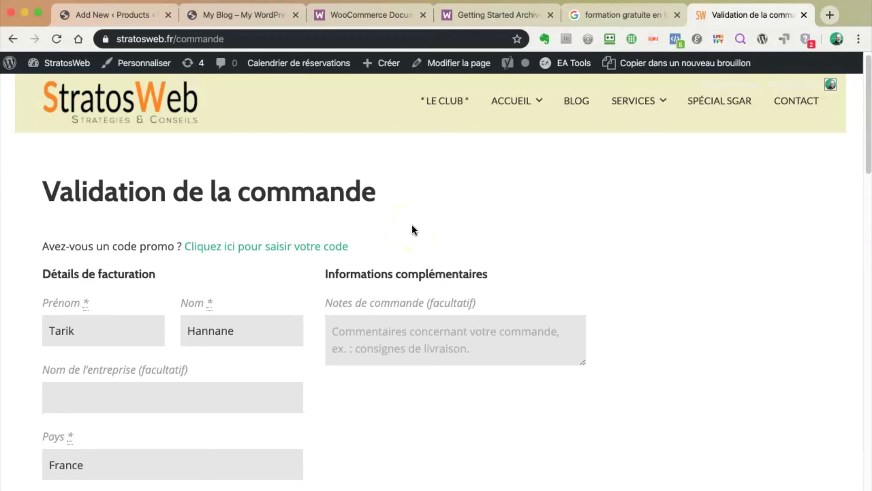
Open the blog's WooCommerce Réglages from the product draft, then return to the StratosWeb checkout tab
{"action": "left_click", "coordinate": [109, 16]}
{"action": "mouse_move", "coordinate": [42, 249]}
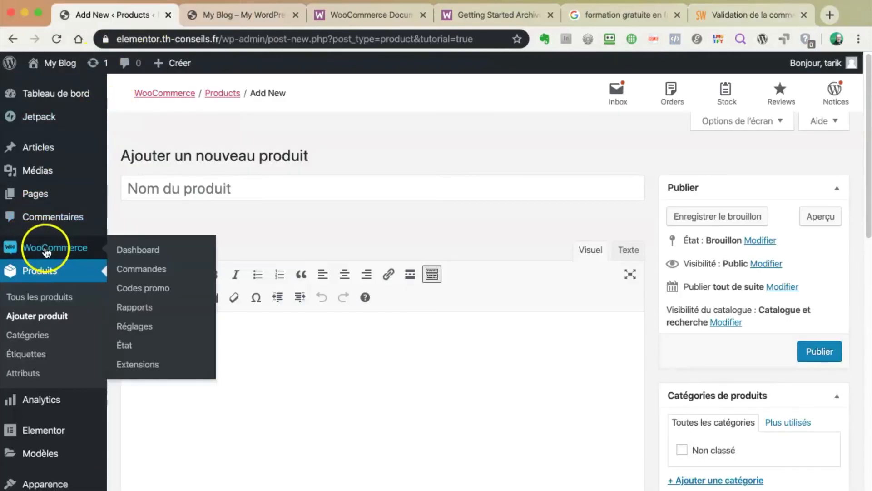
{"action": "left_click", "coordinate": [135, 326]}
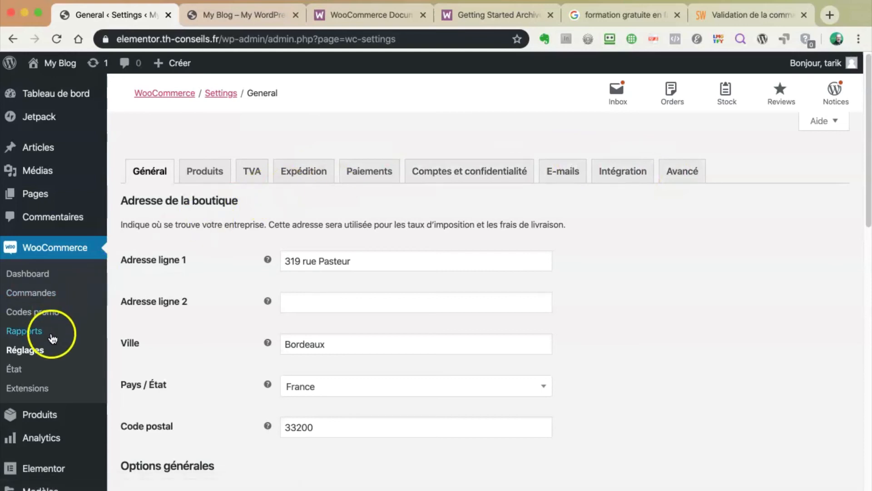
{"action": "left_click", "coordinate": [728, 16]}
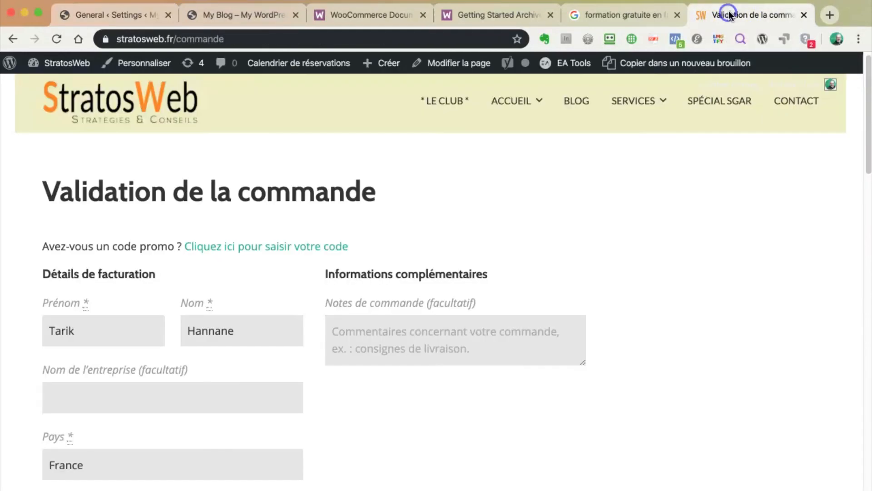
Open the StratosWeb admin dashboard and go to its WooCommerce Réglages General tab
{"action": "left_click", "coordinate": [226, 39]}
{"action": "mouse_move", "coordinate": [64, 62]}
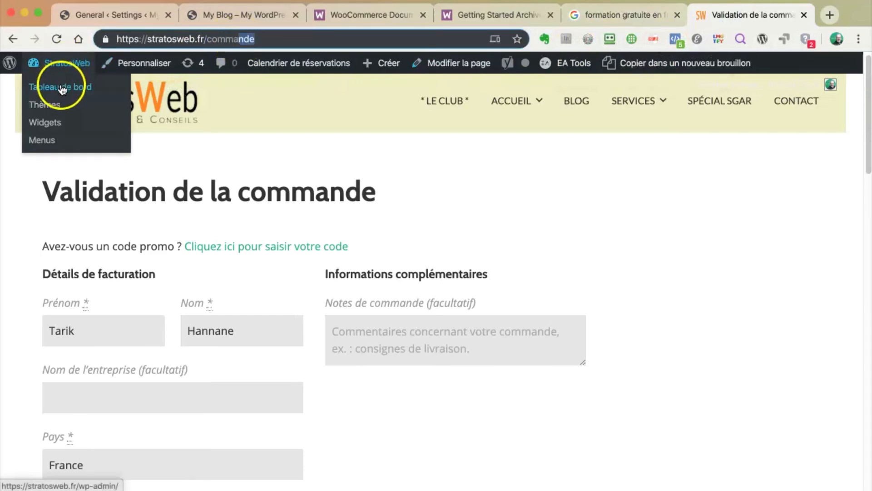
{"action": "left_click", "coordinate": [70, 87]}
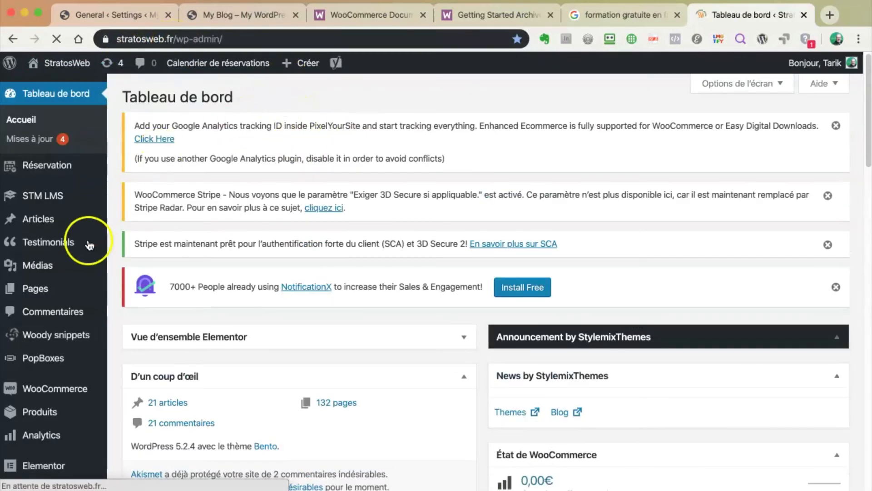
{"action": "mouse_move", "coordinate": [55, 372]}
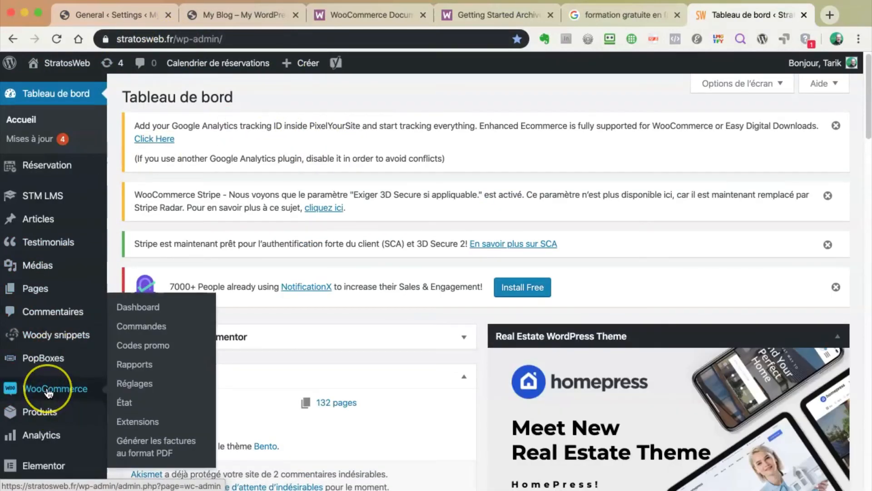
{"action": "left_click", "coordinate": [126, 386]}
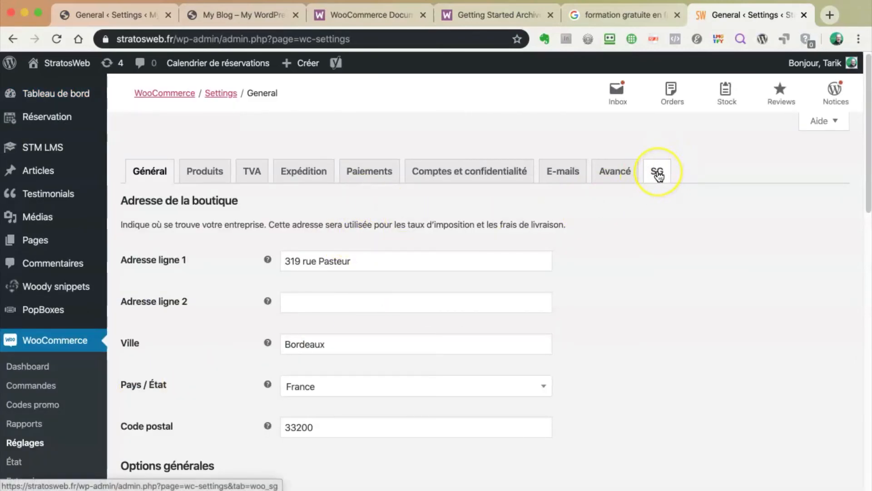
In the SG autoresponder section, select the customer number and the Liste générale default list number
{"action": "left_click", "coordinate": [658, 175]}
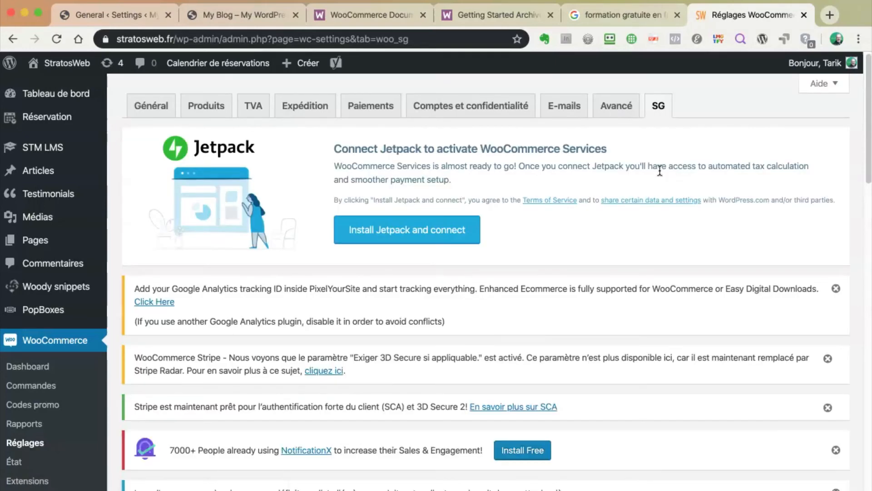
{"action": "scroll", "coordinate": [572, 293], "scroll_direction": "down", "scroll_amount": 15}
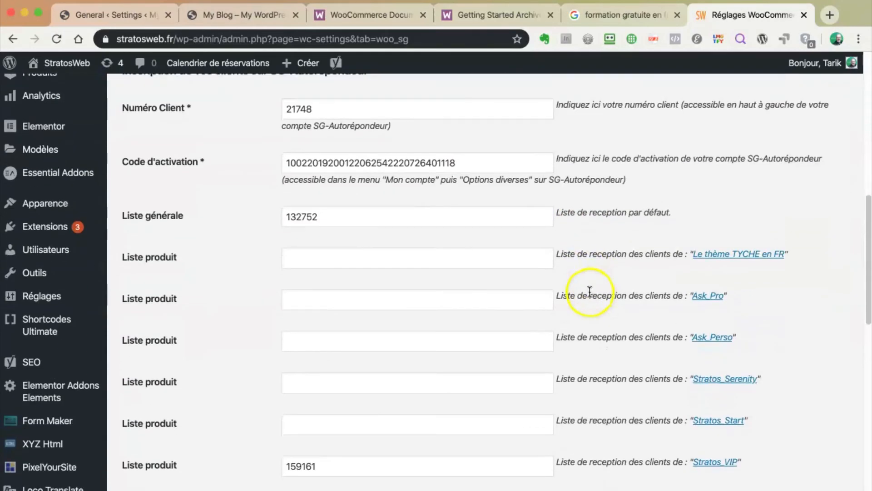
{"action": "double_click", "coordinate": [318, 109]}
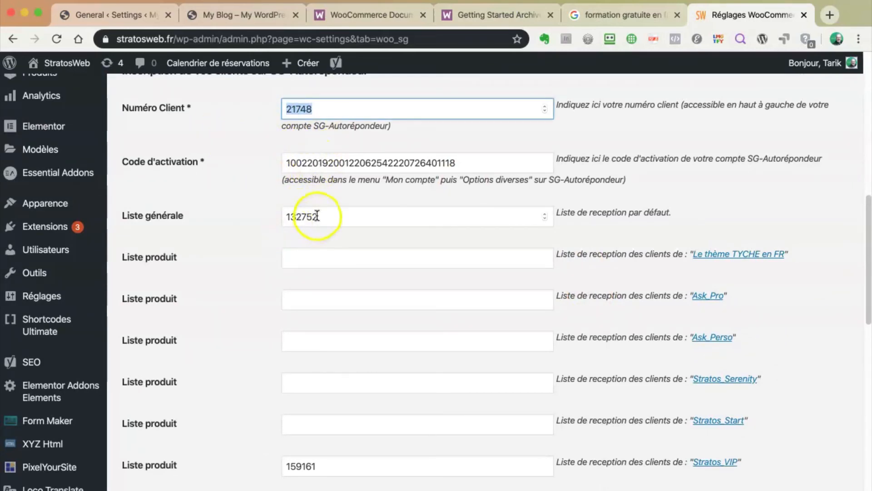
{"action": "left_click_drag", "start_coordinate": [333, 214], "coordinate": [258, 212]}
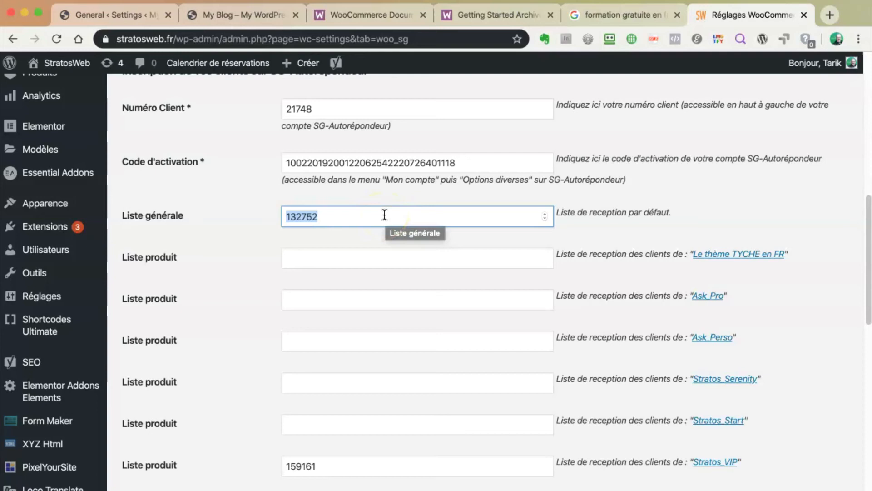
{"action": "left_click", "coordinate": [348, 256]}
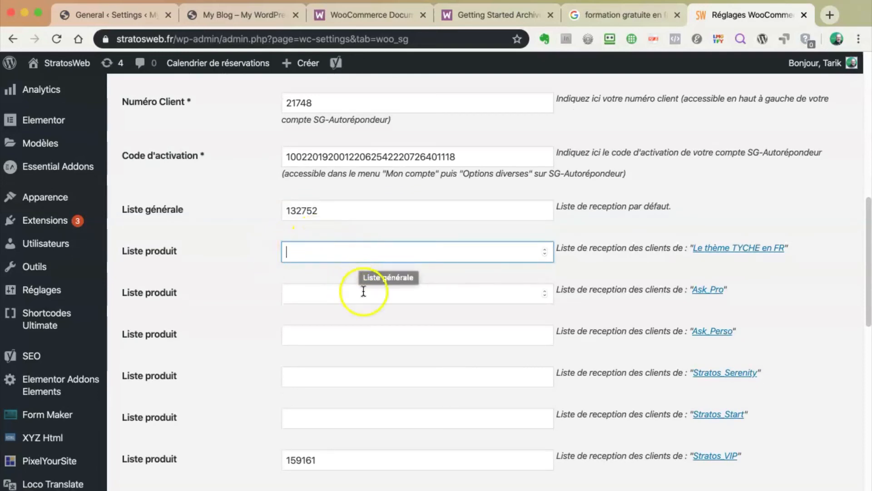
Find the list number for 'Les 6 clés de la Confiance en soi', then return to the blog's settings
{"action": "scroll", "coordinate": [380, 286], "scroll_direction": "down", "scroll_amount": 3}
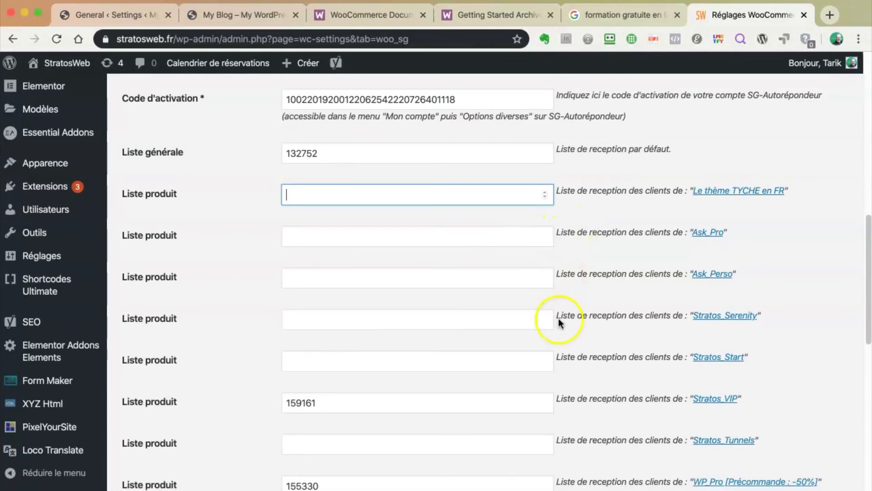
{"action": "scroll", "coordinate": [518, 378], "scroll_direction": "down", "scroll_amount": 5}
{"action": "scroll", "coordinate": [508, 249], "scroll_direction": "down", "scroll_amount": 5}
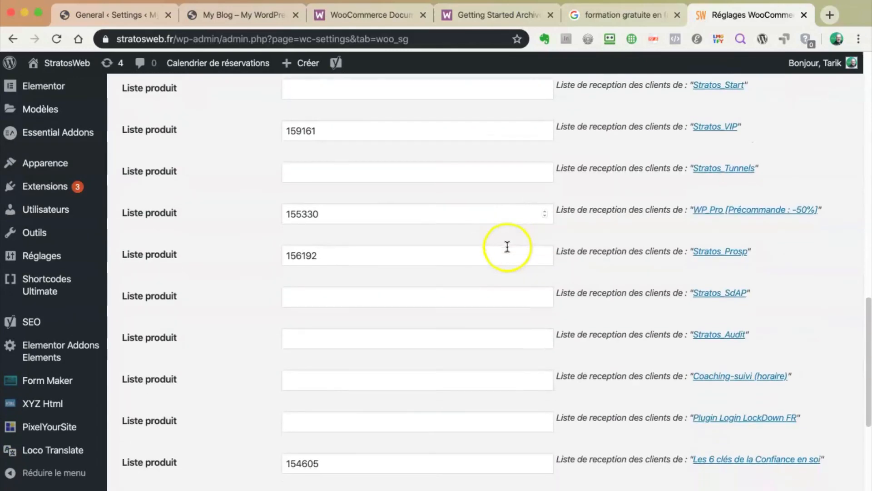
{"action": "scroll", "coordinate": [507, 249], "scroll_direction": "down", "scroll_amount": 5}
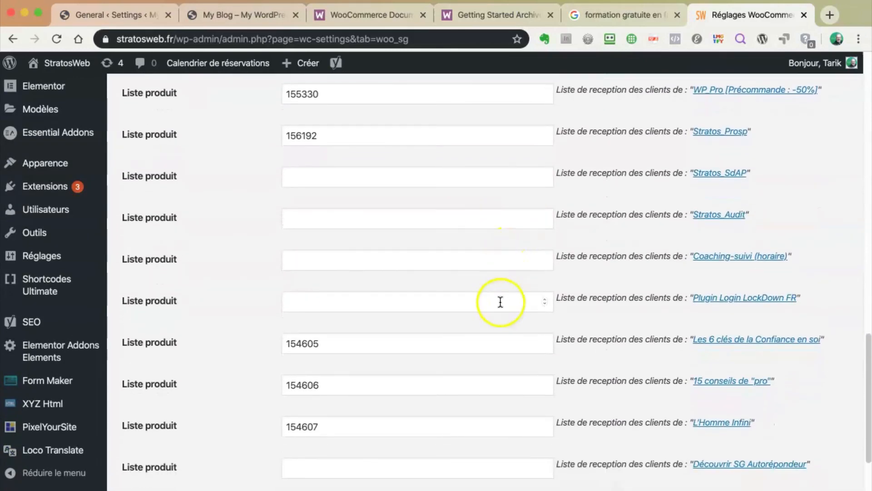
{"action": "left_click_drag", "start_coordinate": [660, 340], "coordinate": [577, 338]}
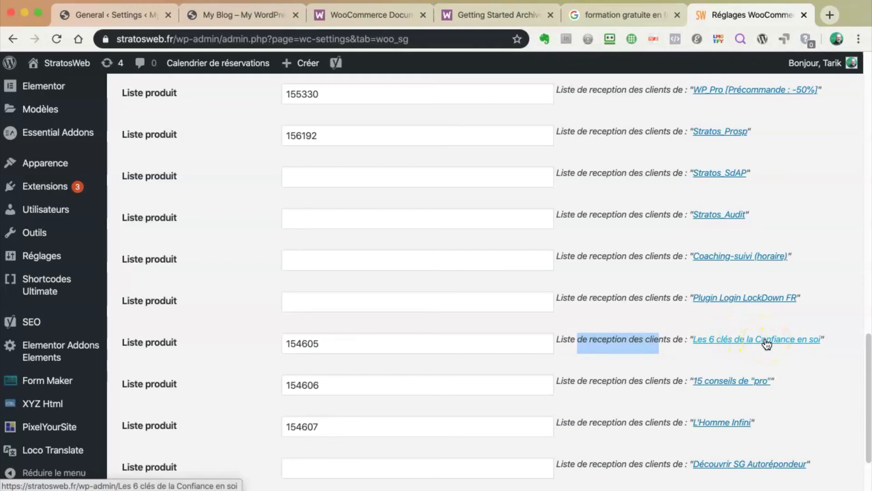
{"action": "left_click_drag", "start_coordinate": [320, 344], "coordinate": [277, 344]}
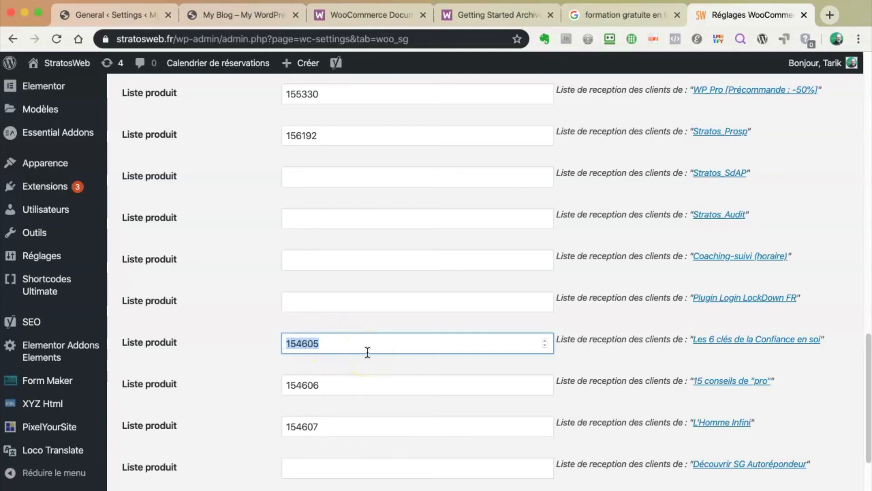
{"action": "scroll", "coordinate": [367, 352], "scroll_direction": "up", "scroll_amount": 15}
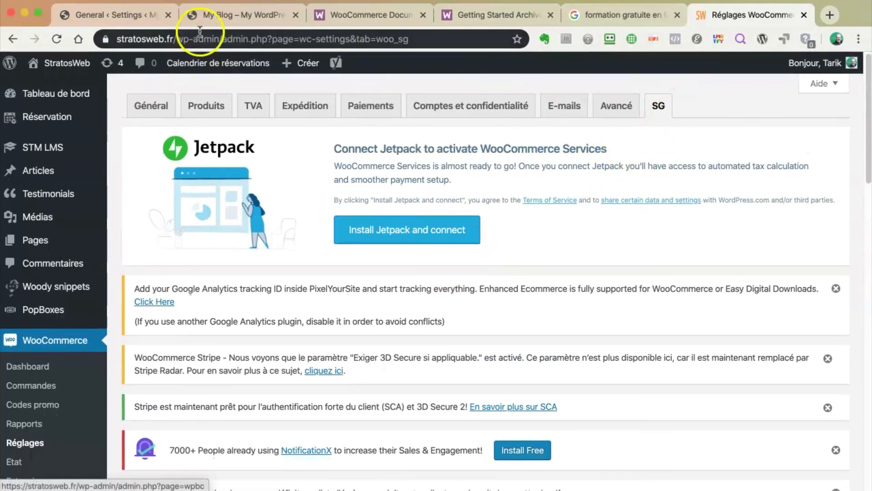
{"action": "left_click", "coordinate": [125, 15]}
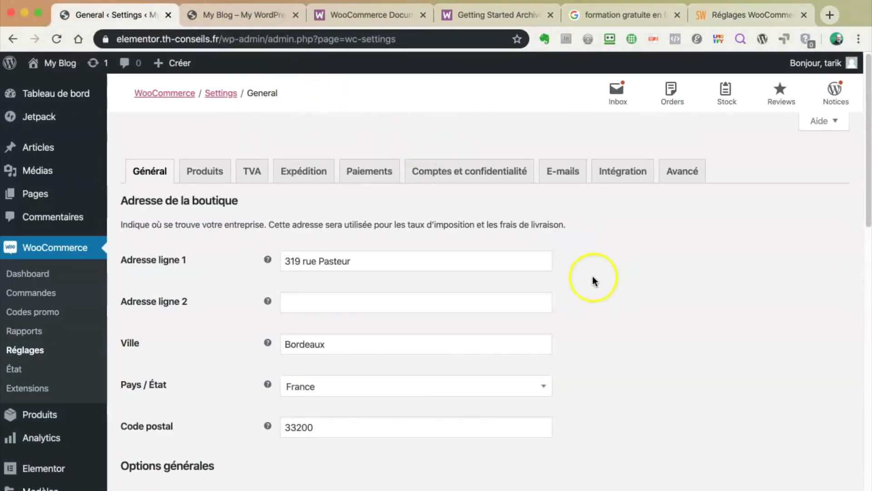